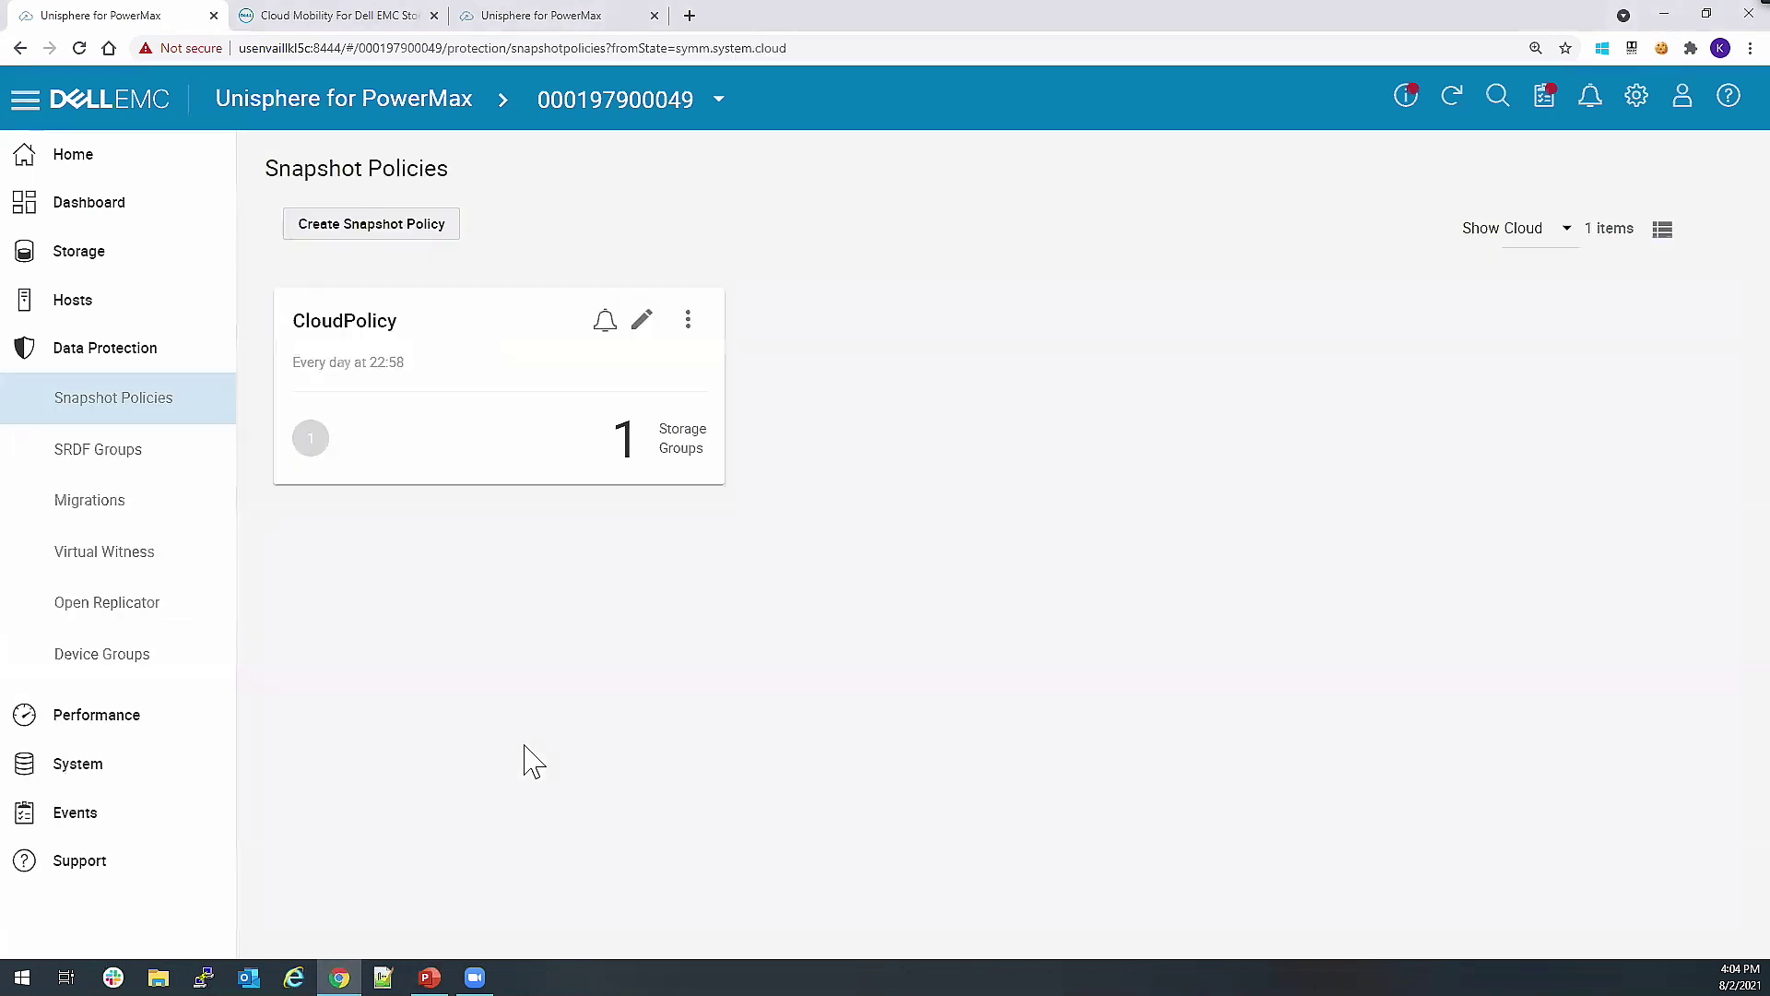
Start a new cloud snapshot policy named Demo-Cloud-Policy with ECS as the provider.
left_click(389, 226)
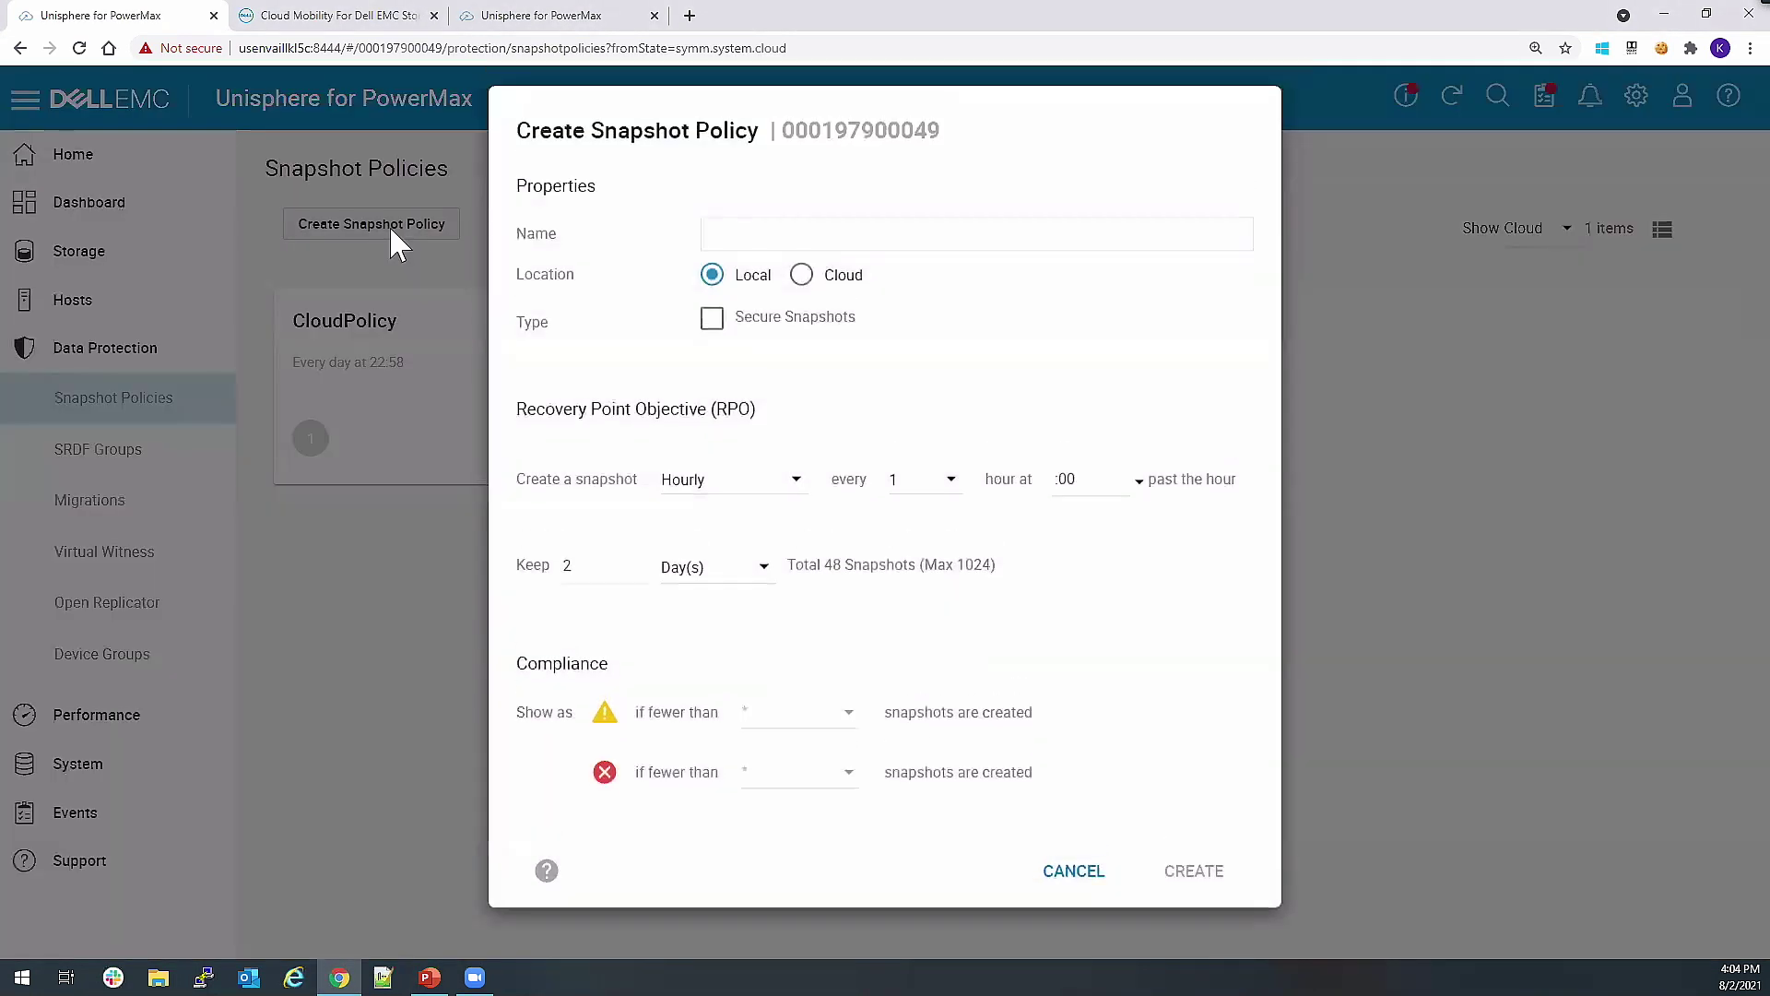
left_click(800, 292)
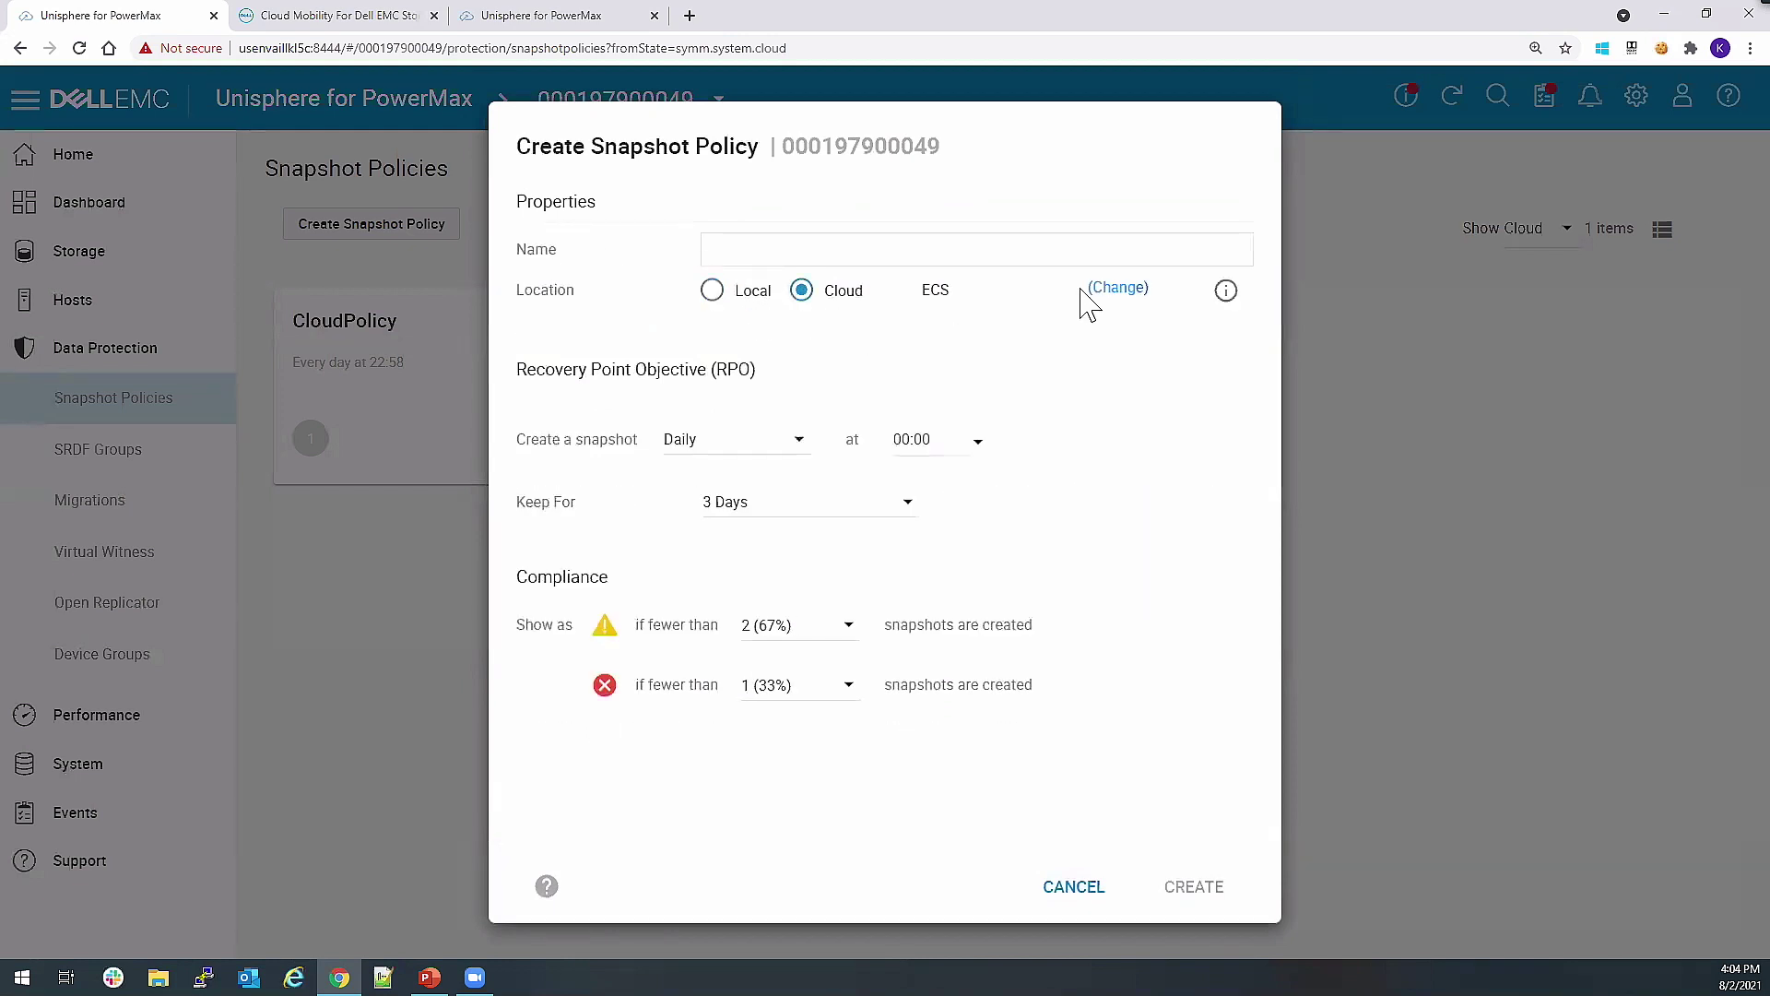
left_click(1014, 263)
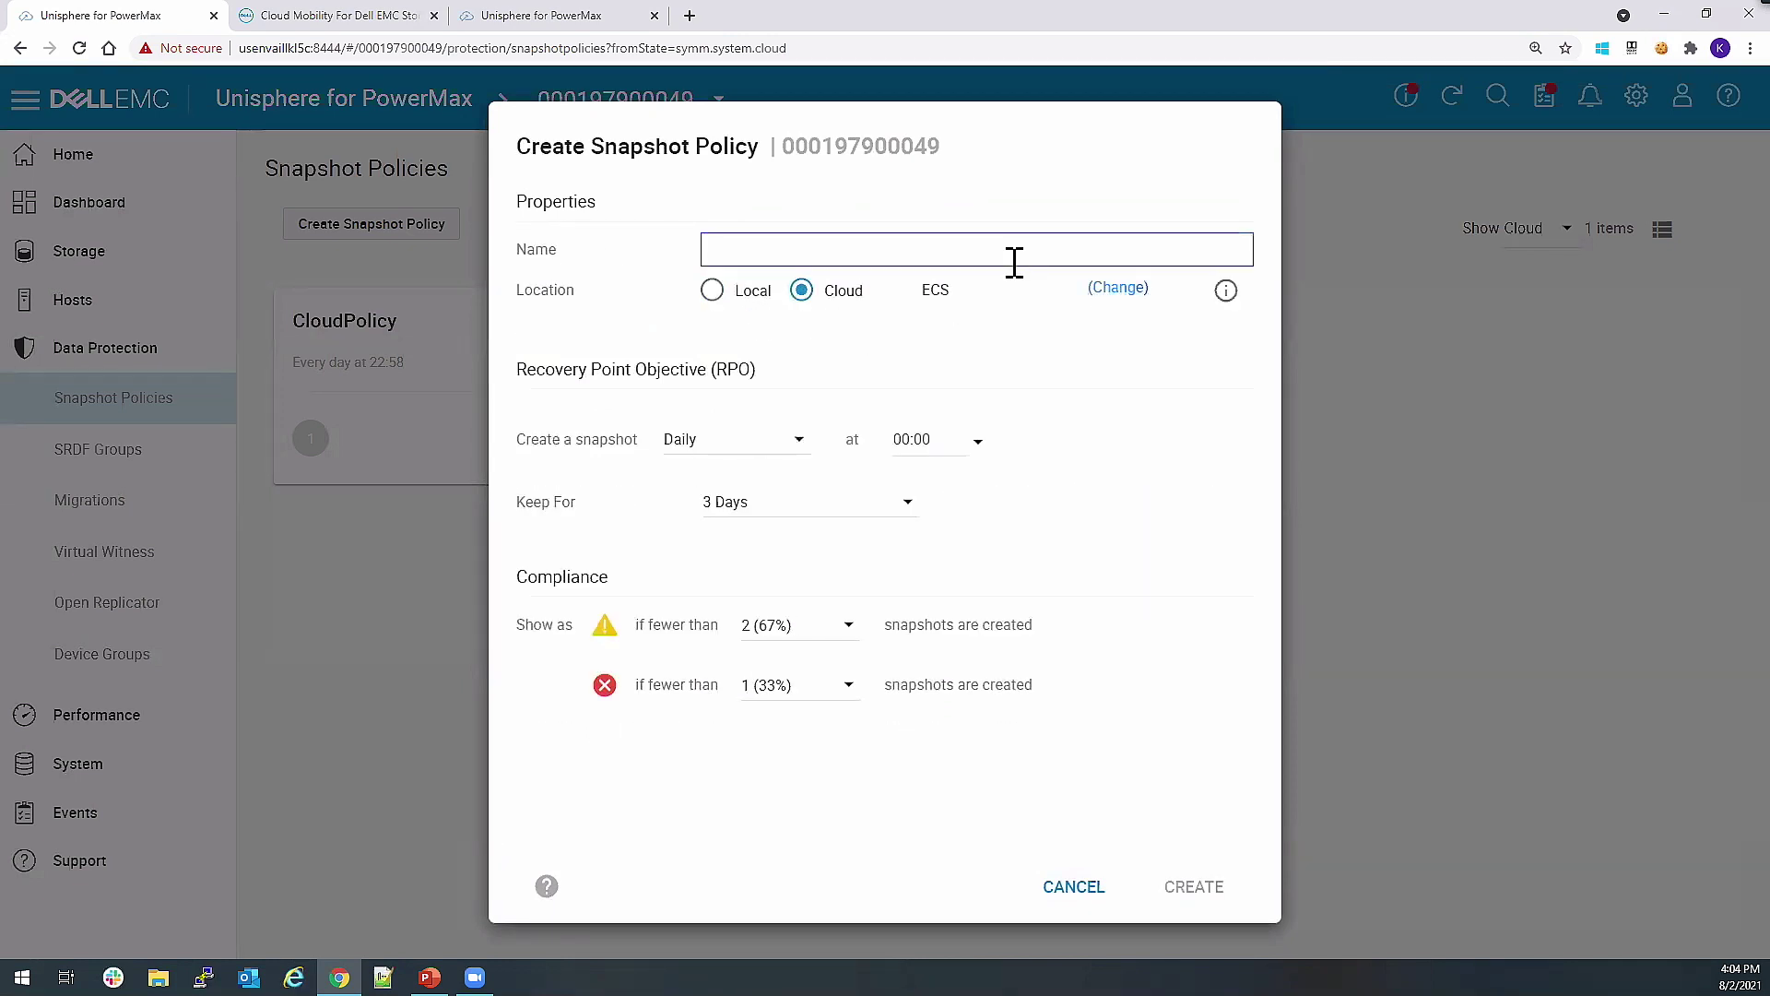
type("Demo-Cloud-Pl")
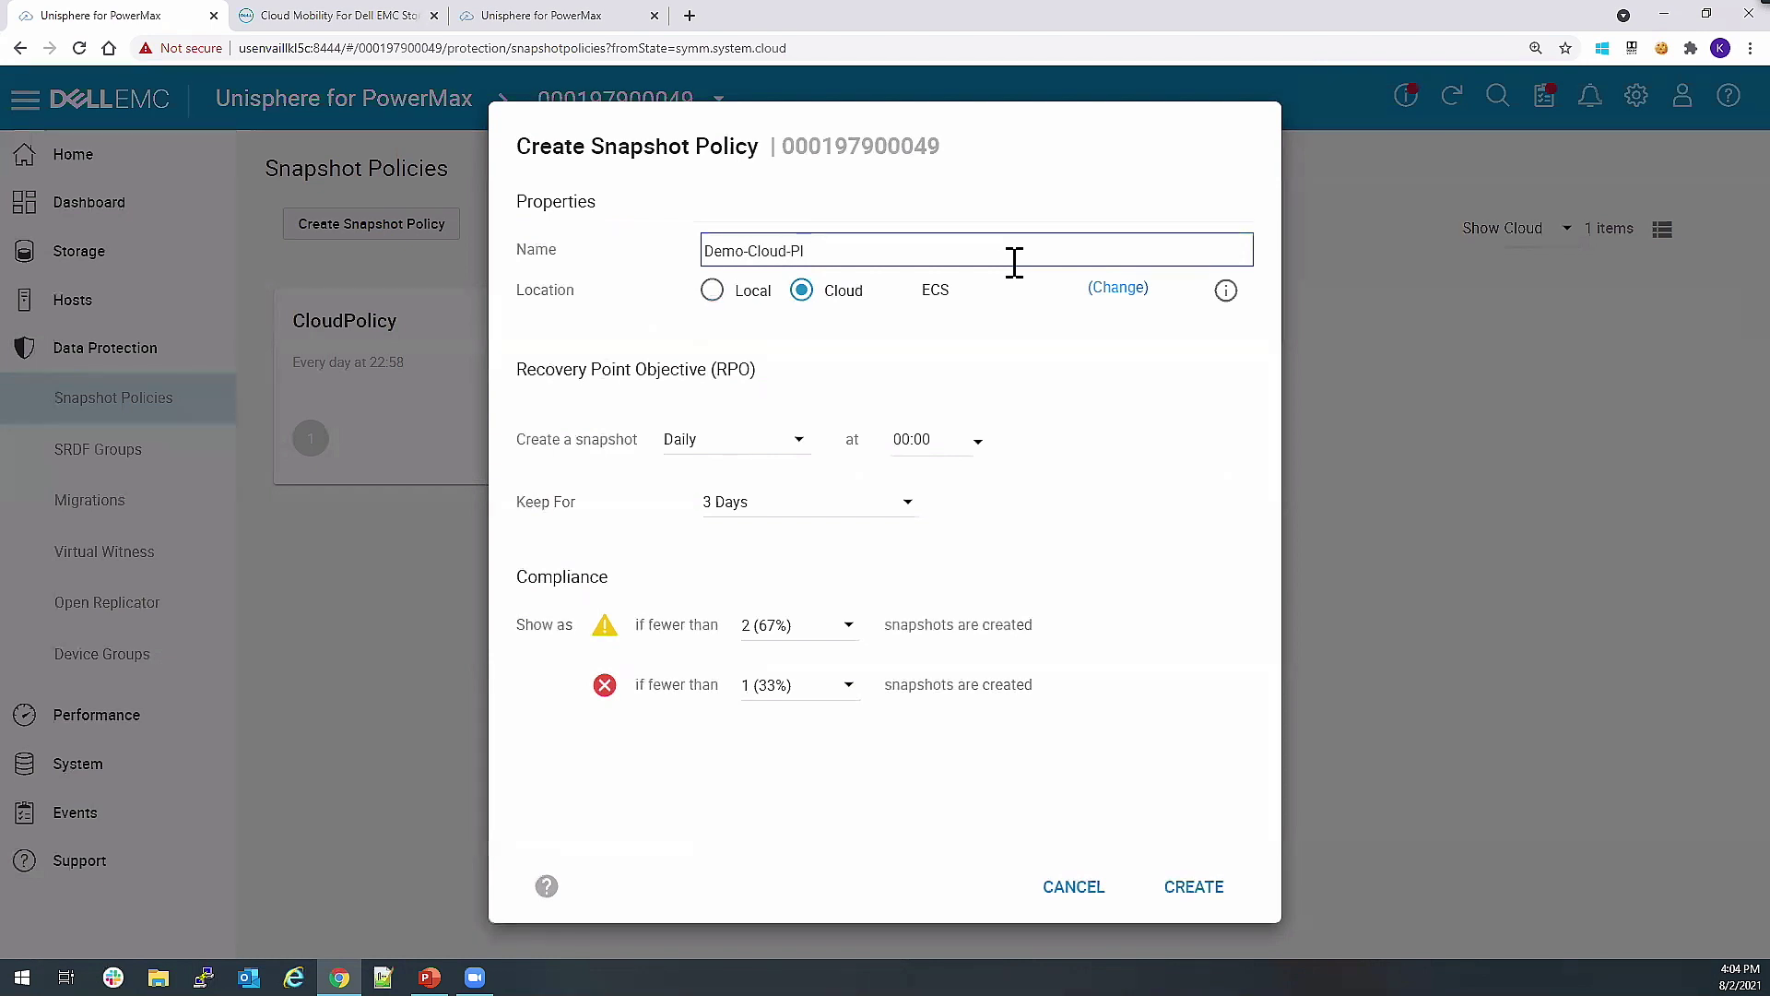
type("olicy")
left_click(1140, 293)
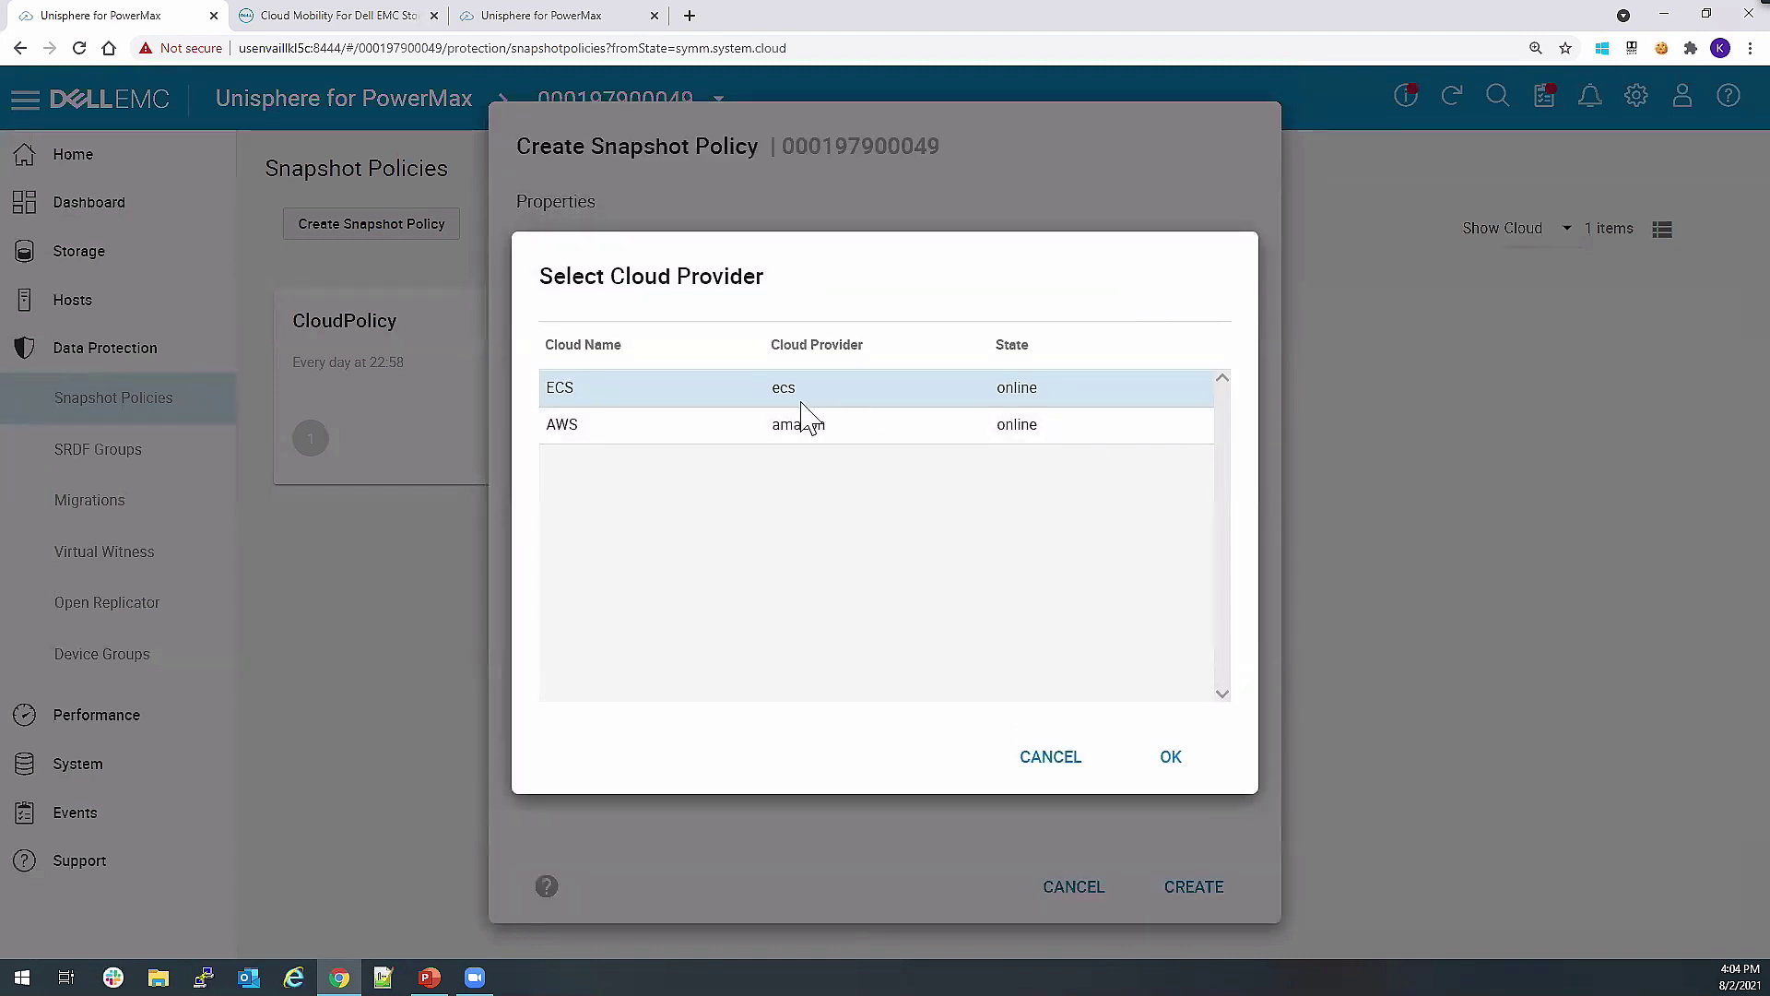
left_click(706, 430)
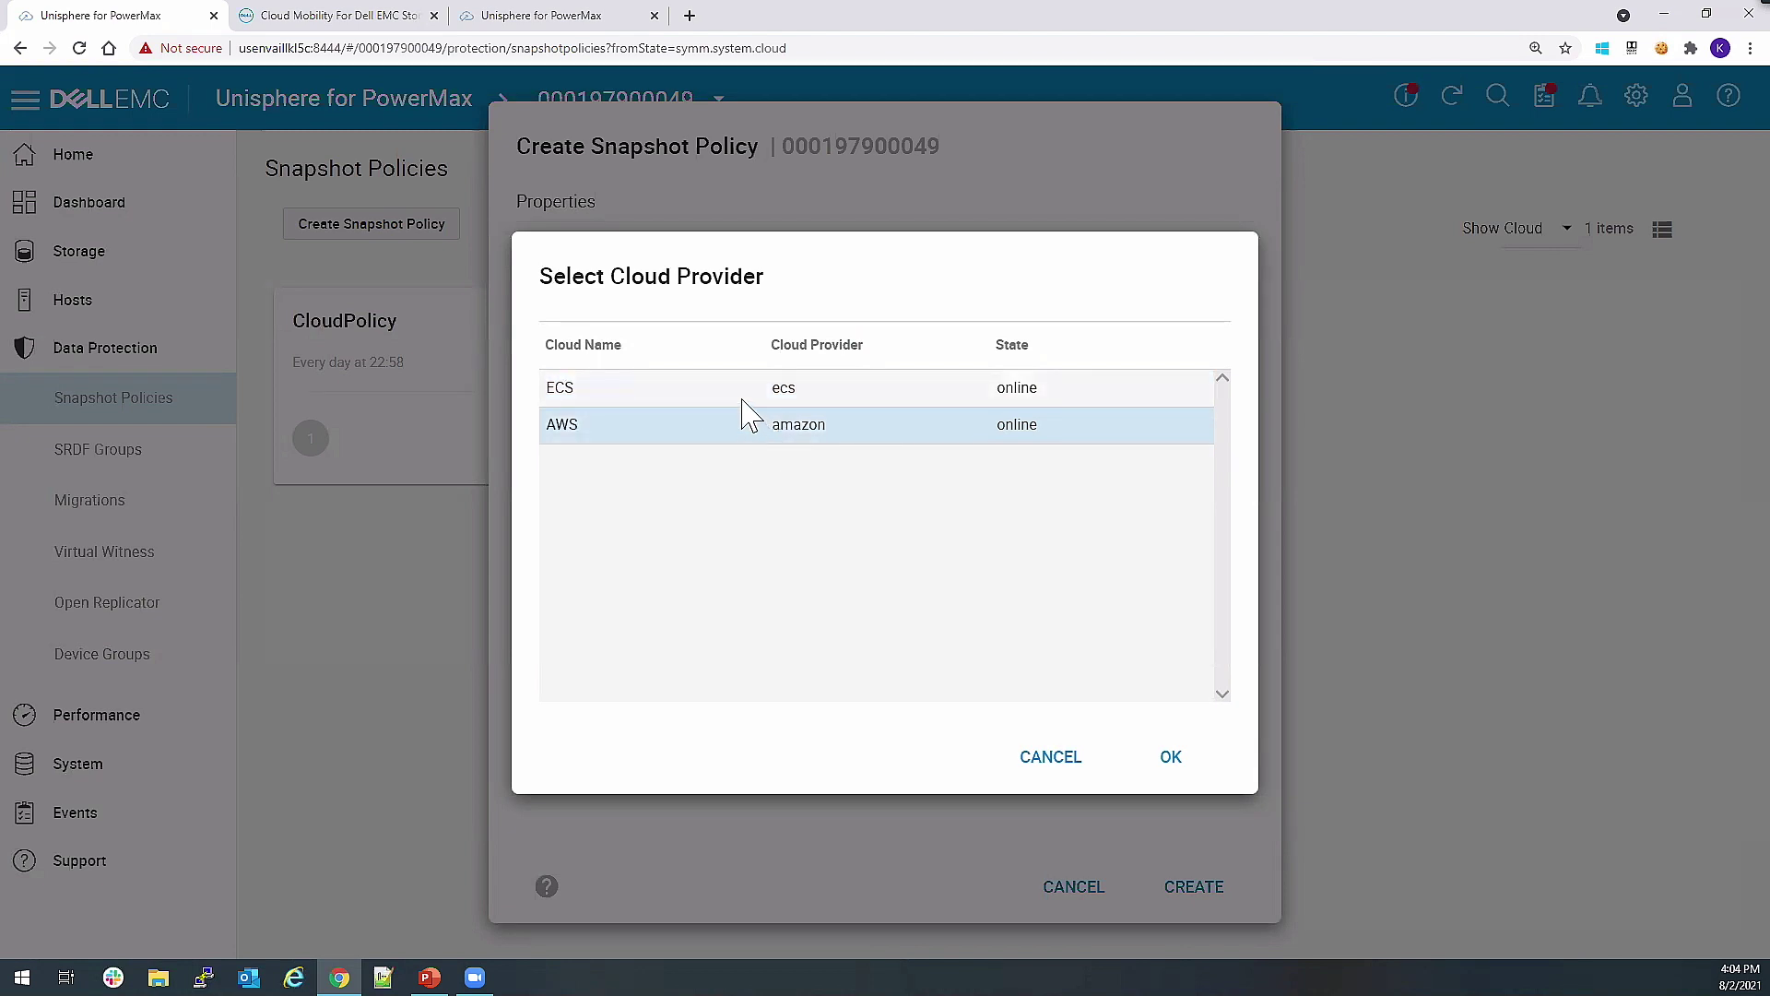
left_click(743, 401)
left_click(1159, 759)
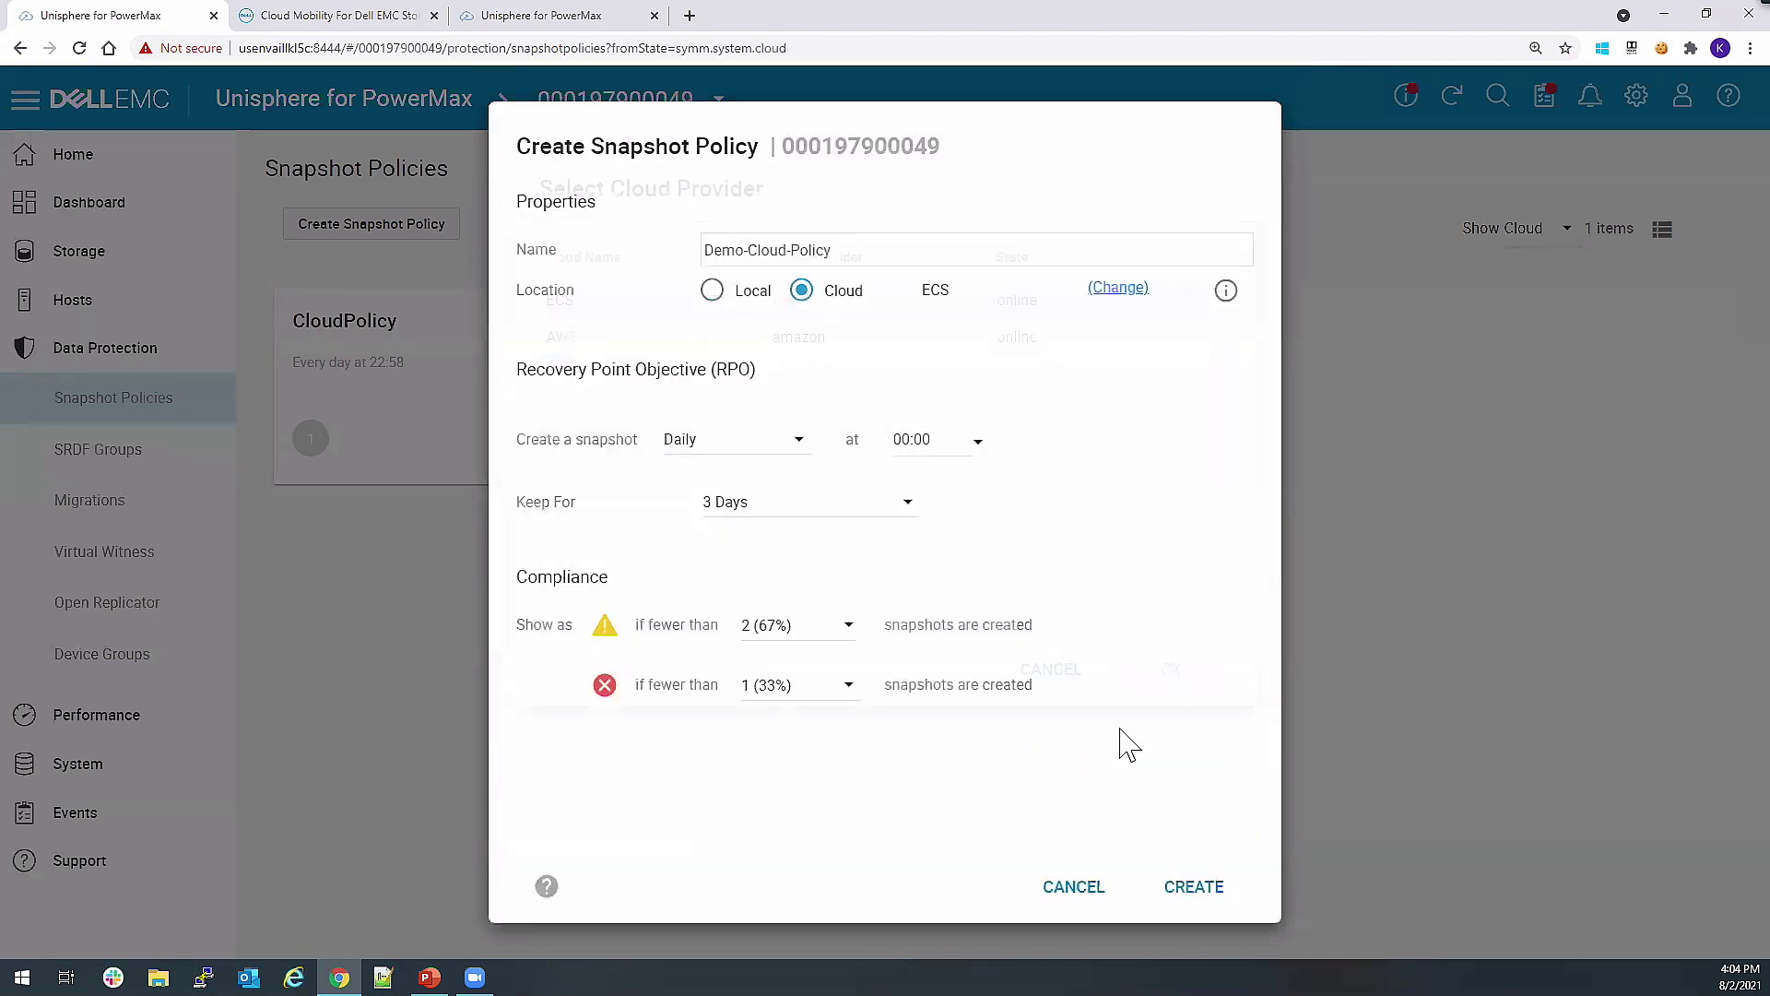
Schedule snapshots weekly on Thursday at 02:00 and set Keep For to Until a date.
left_click(801, 458)
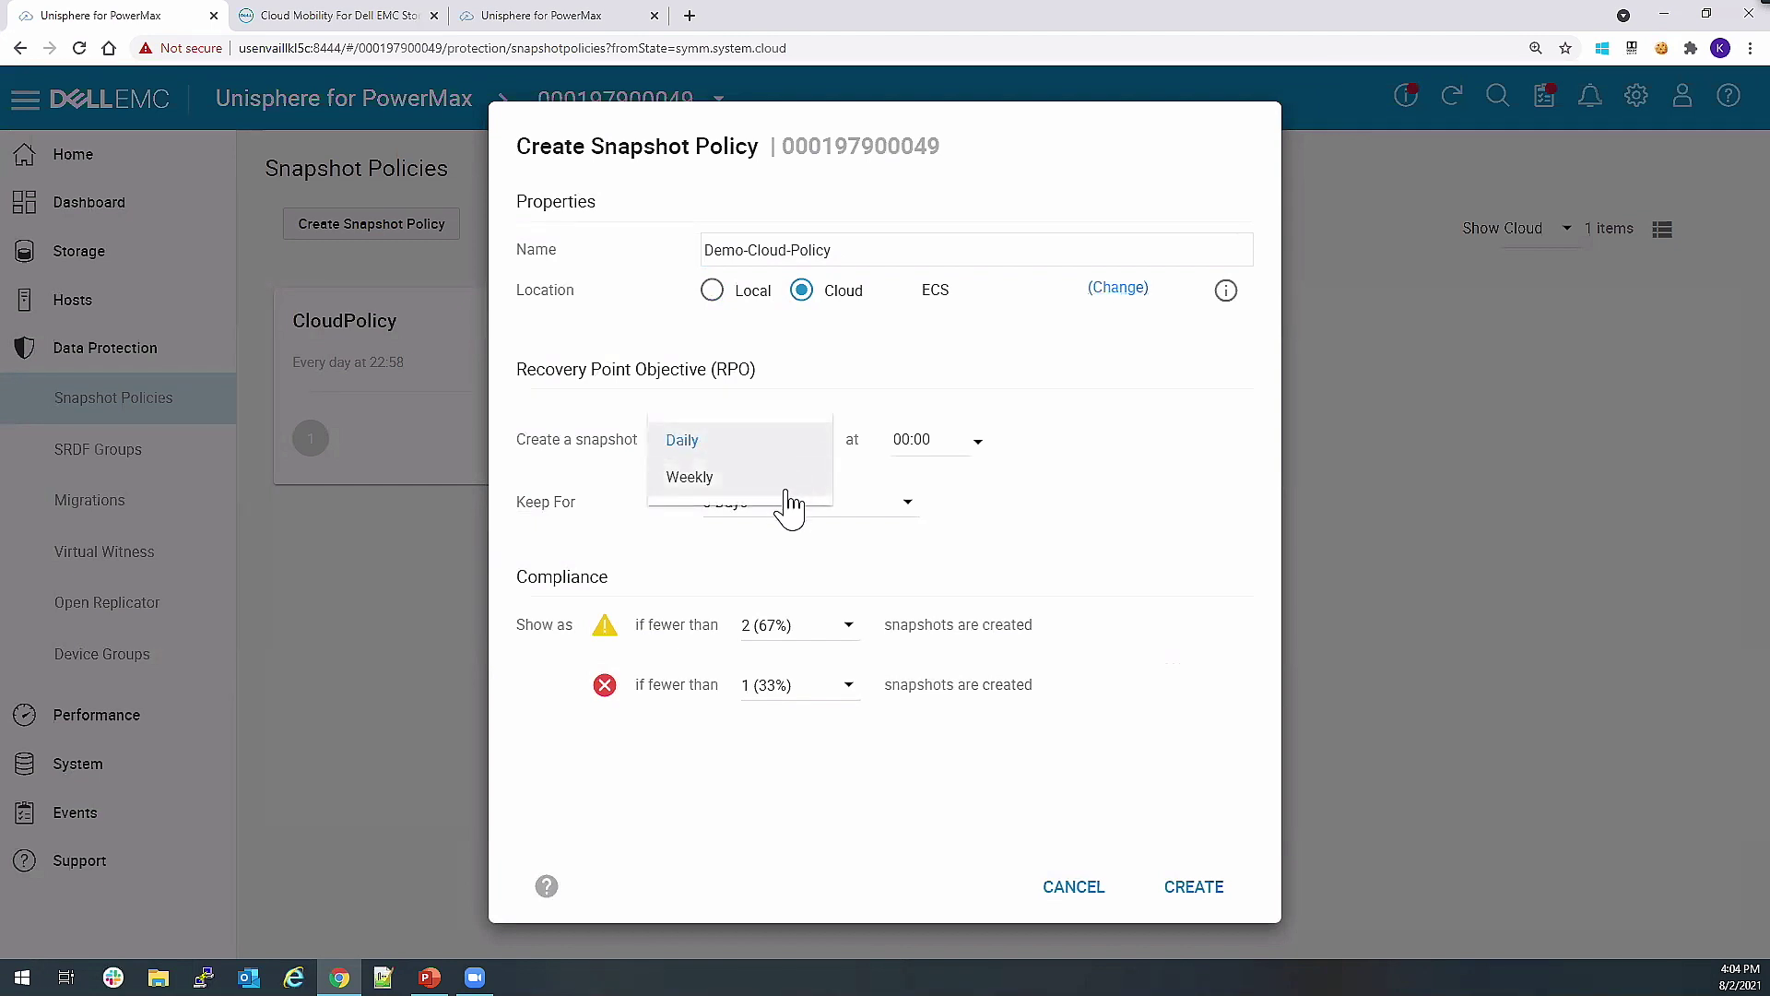
left_click(789, 488)
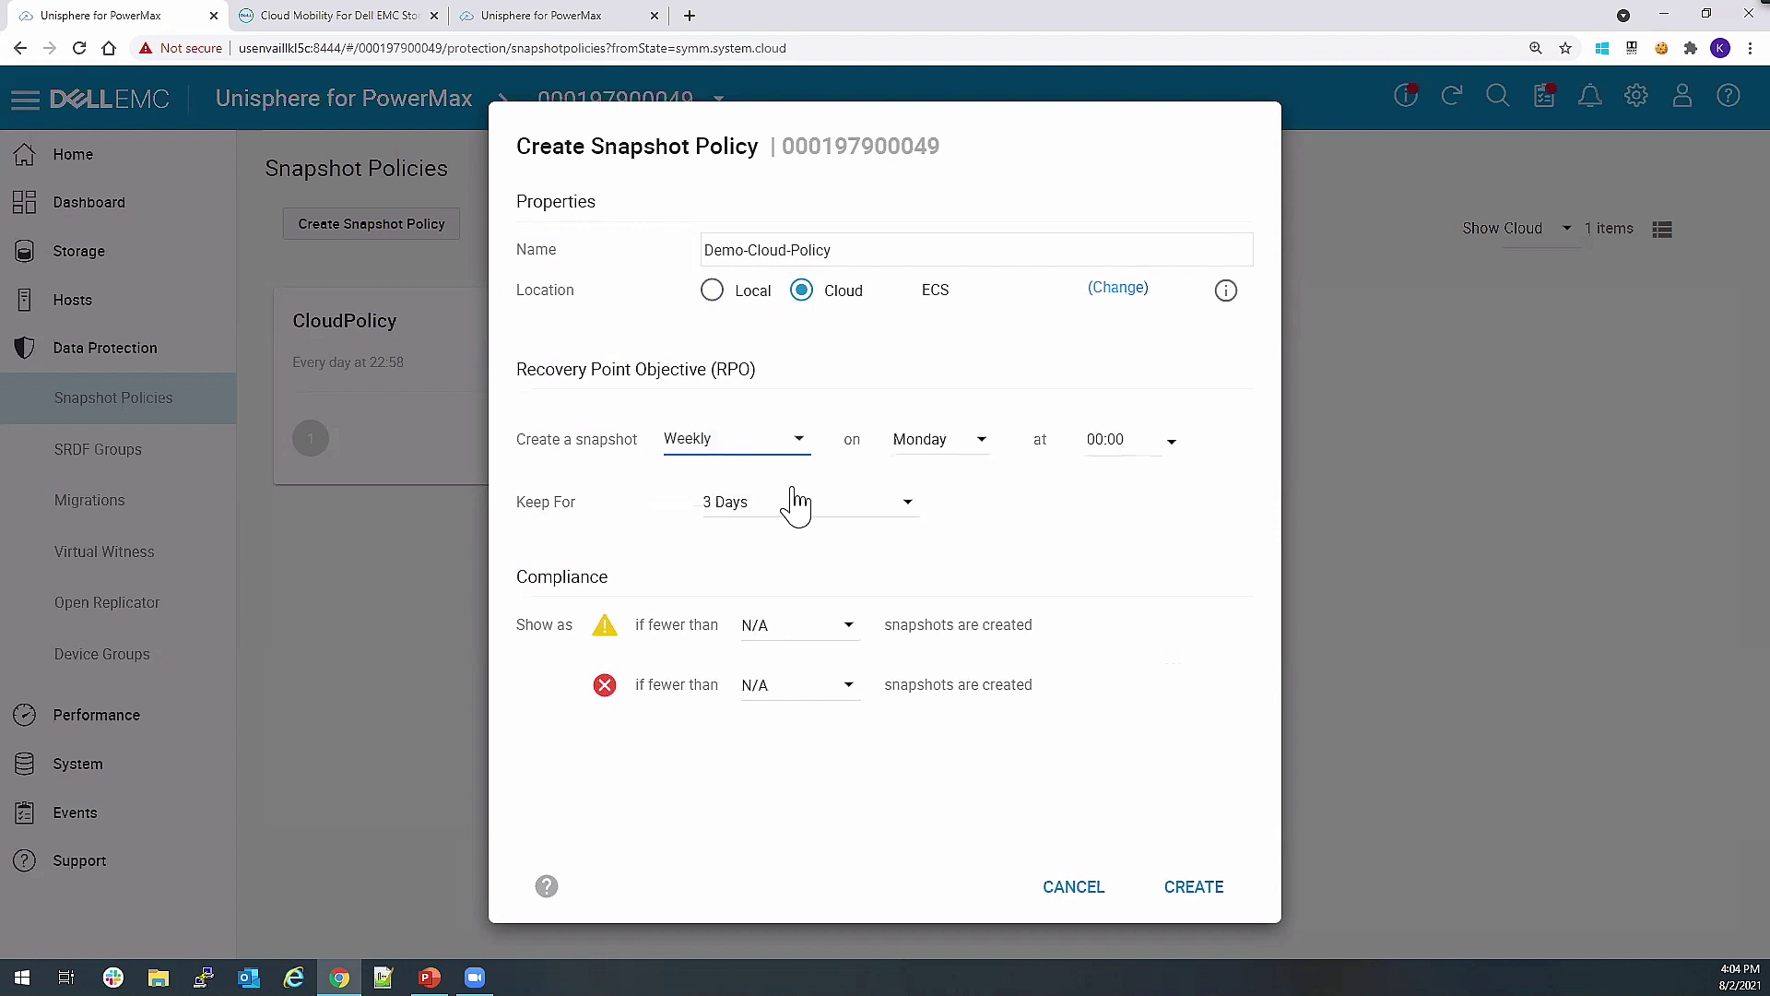
left_click(941, 461)
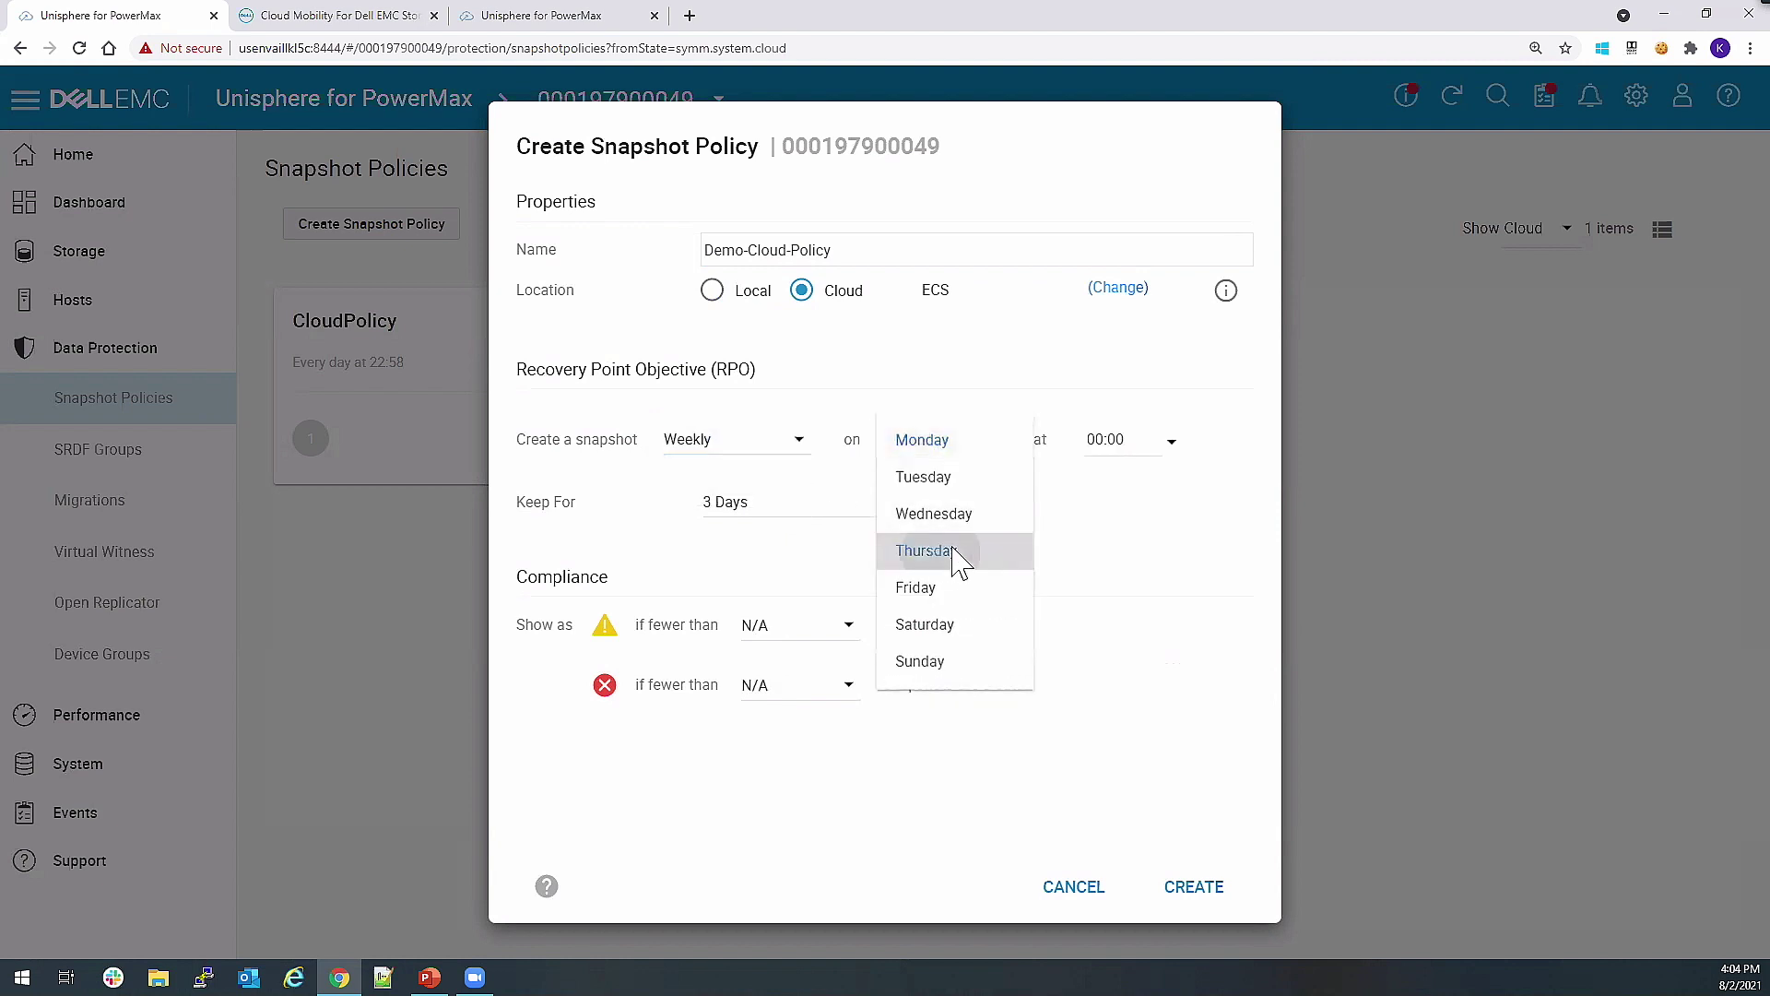
left_click(955, 559)
left_click(1169, 458)
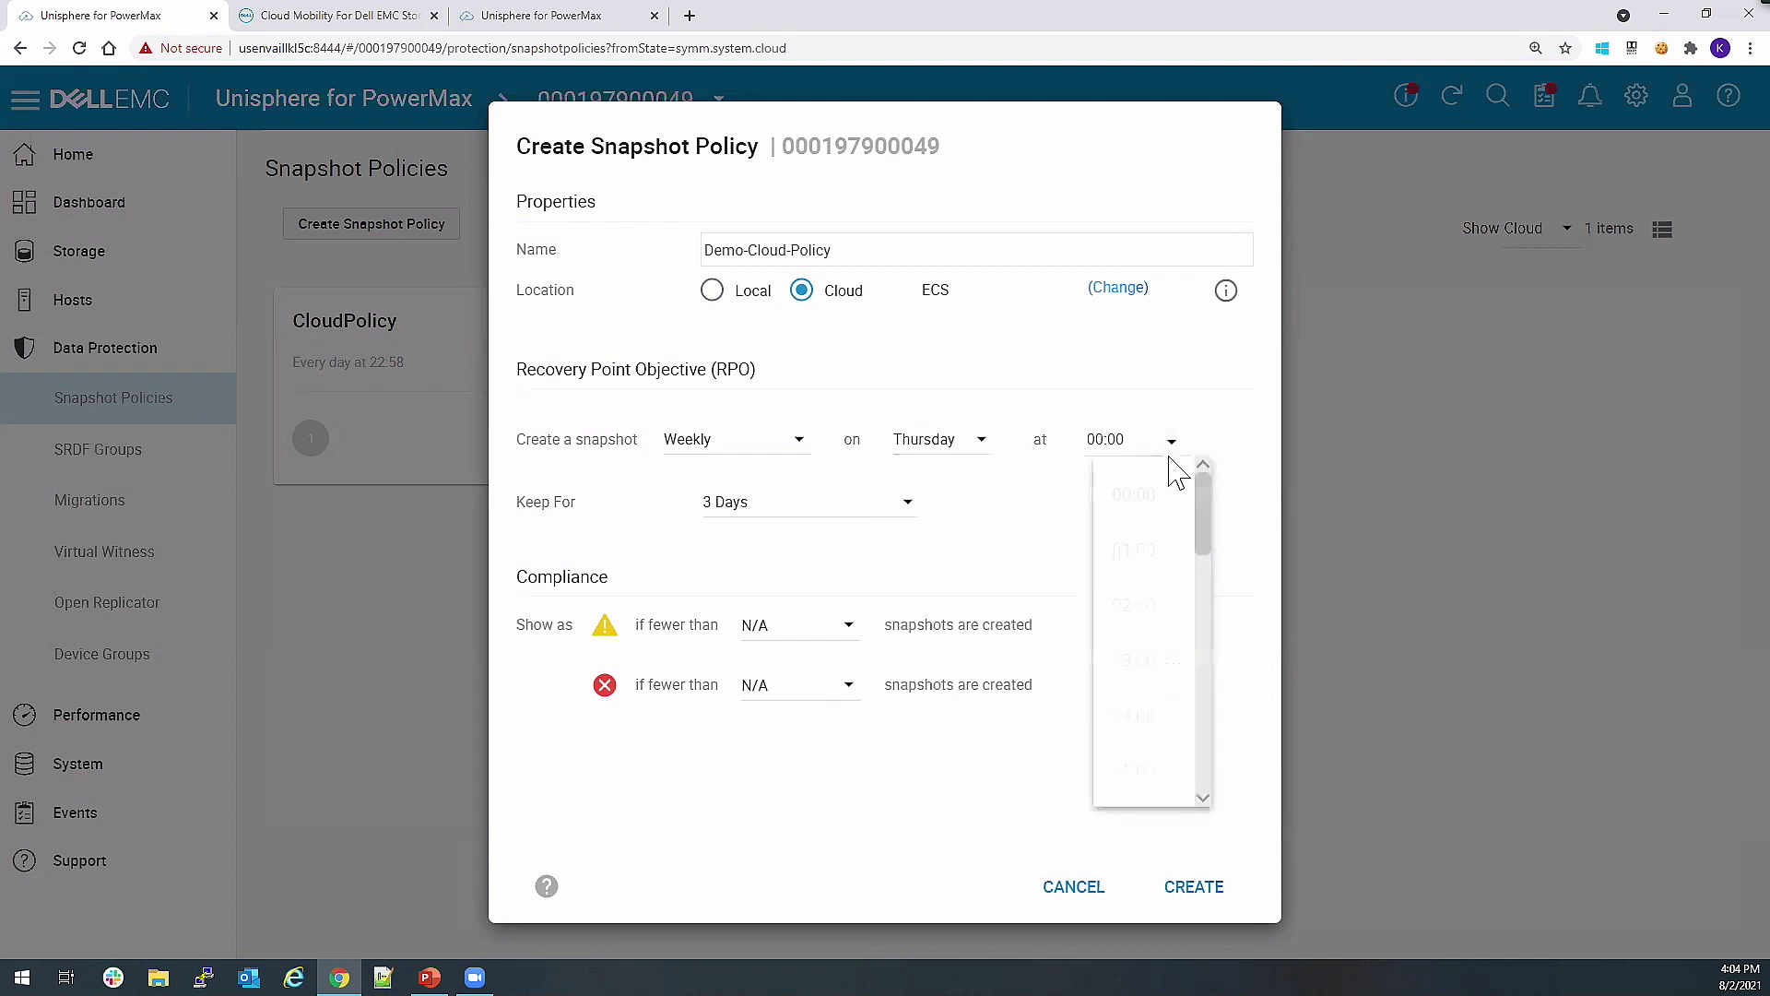
left_click(1150, 616)
left_click(906, 509)
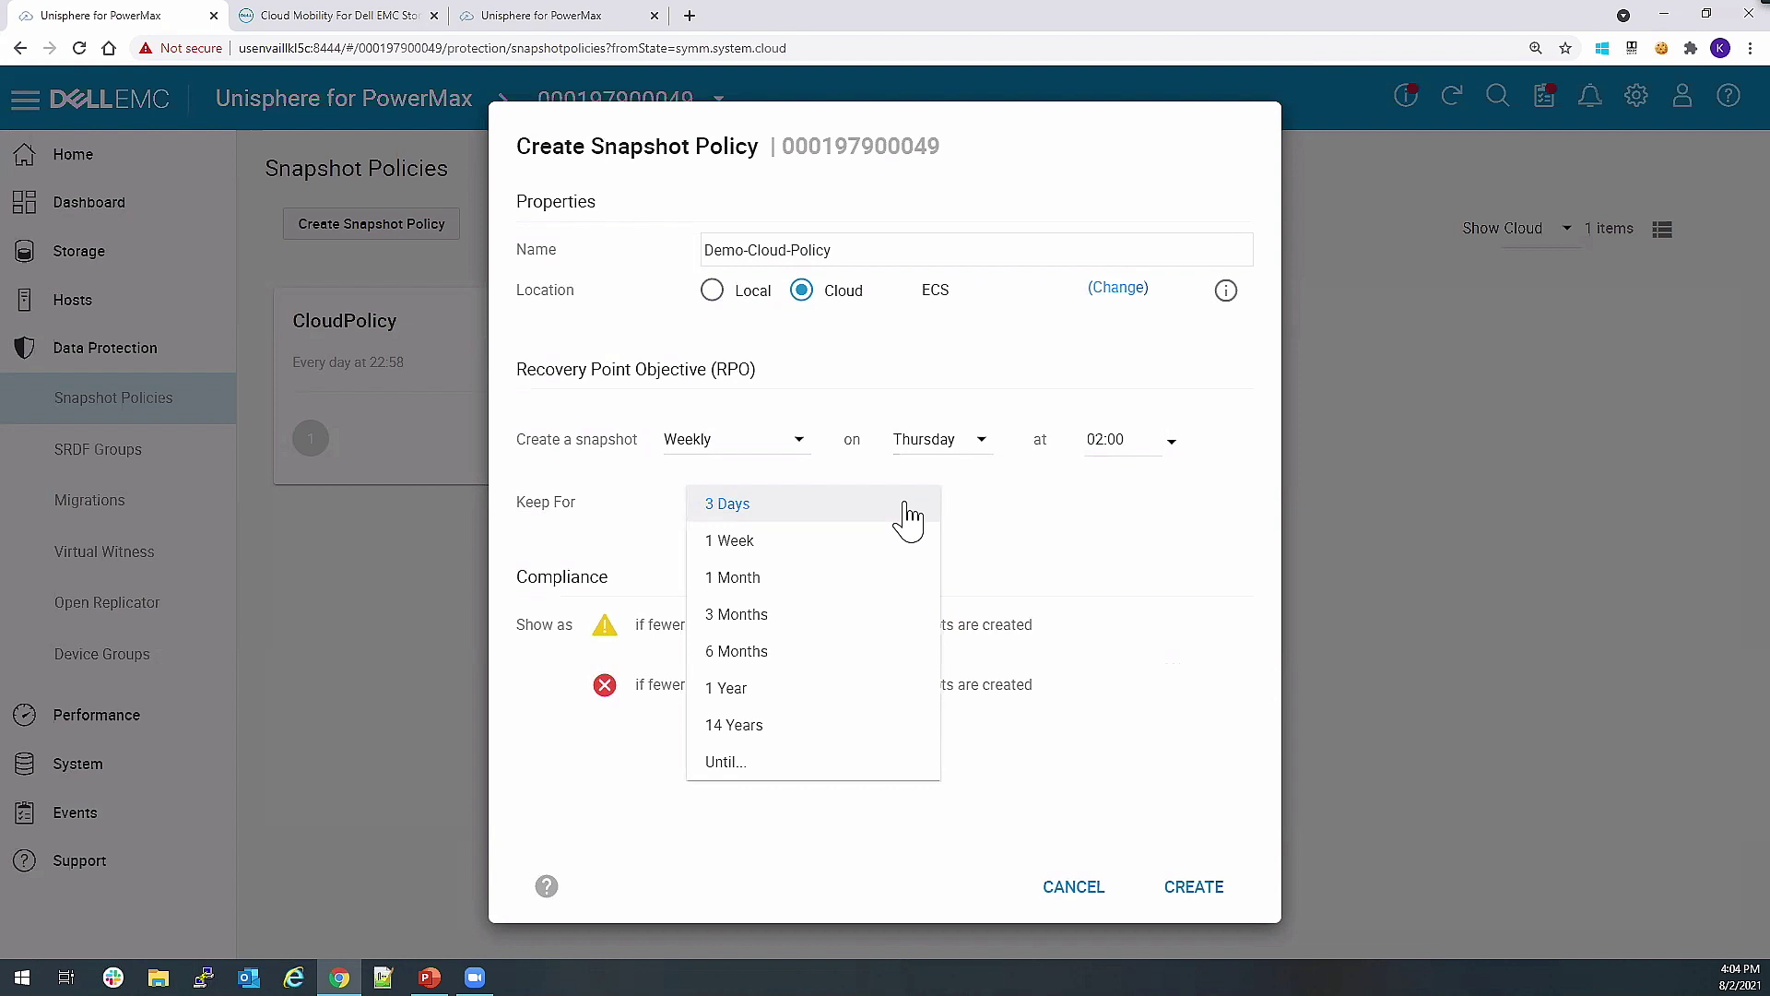
left_click(872, 772)
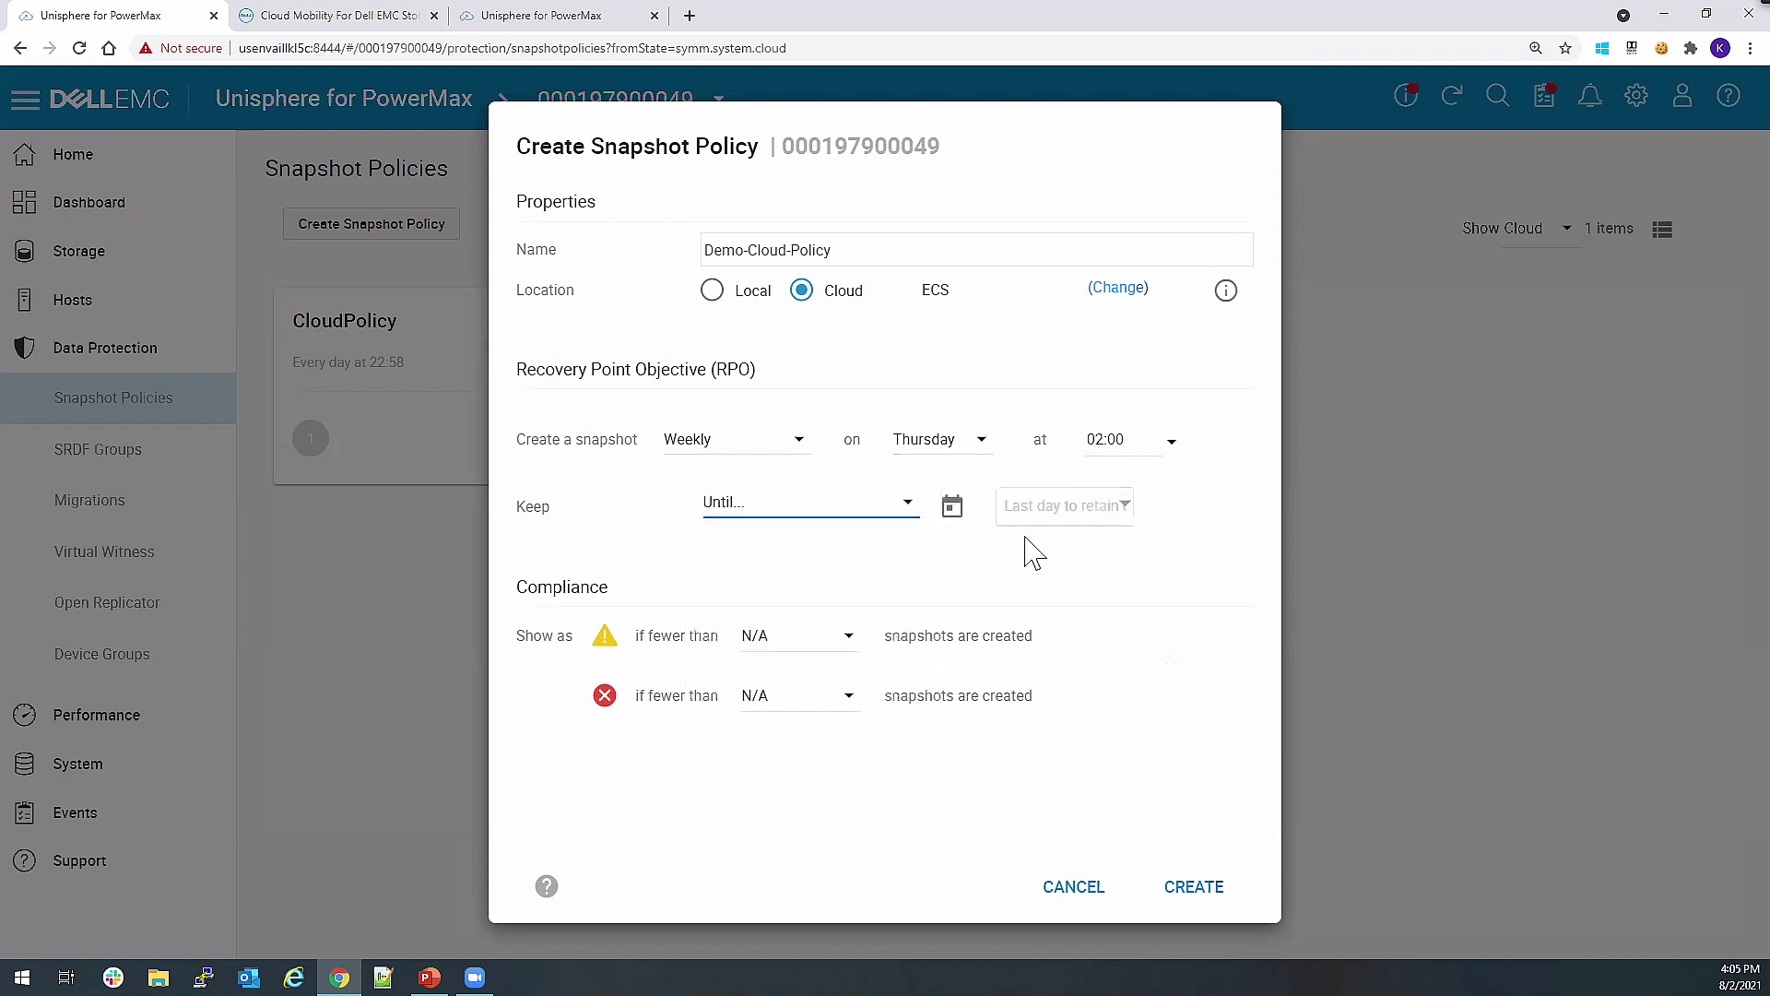
Pick 9/13/2023 as the last retention day for the policy's snapshots.
left_click(1123, 505)
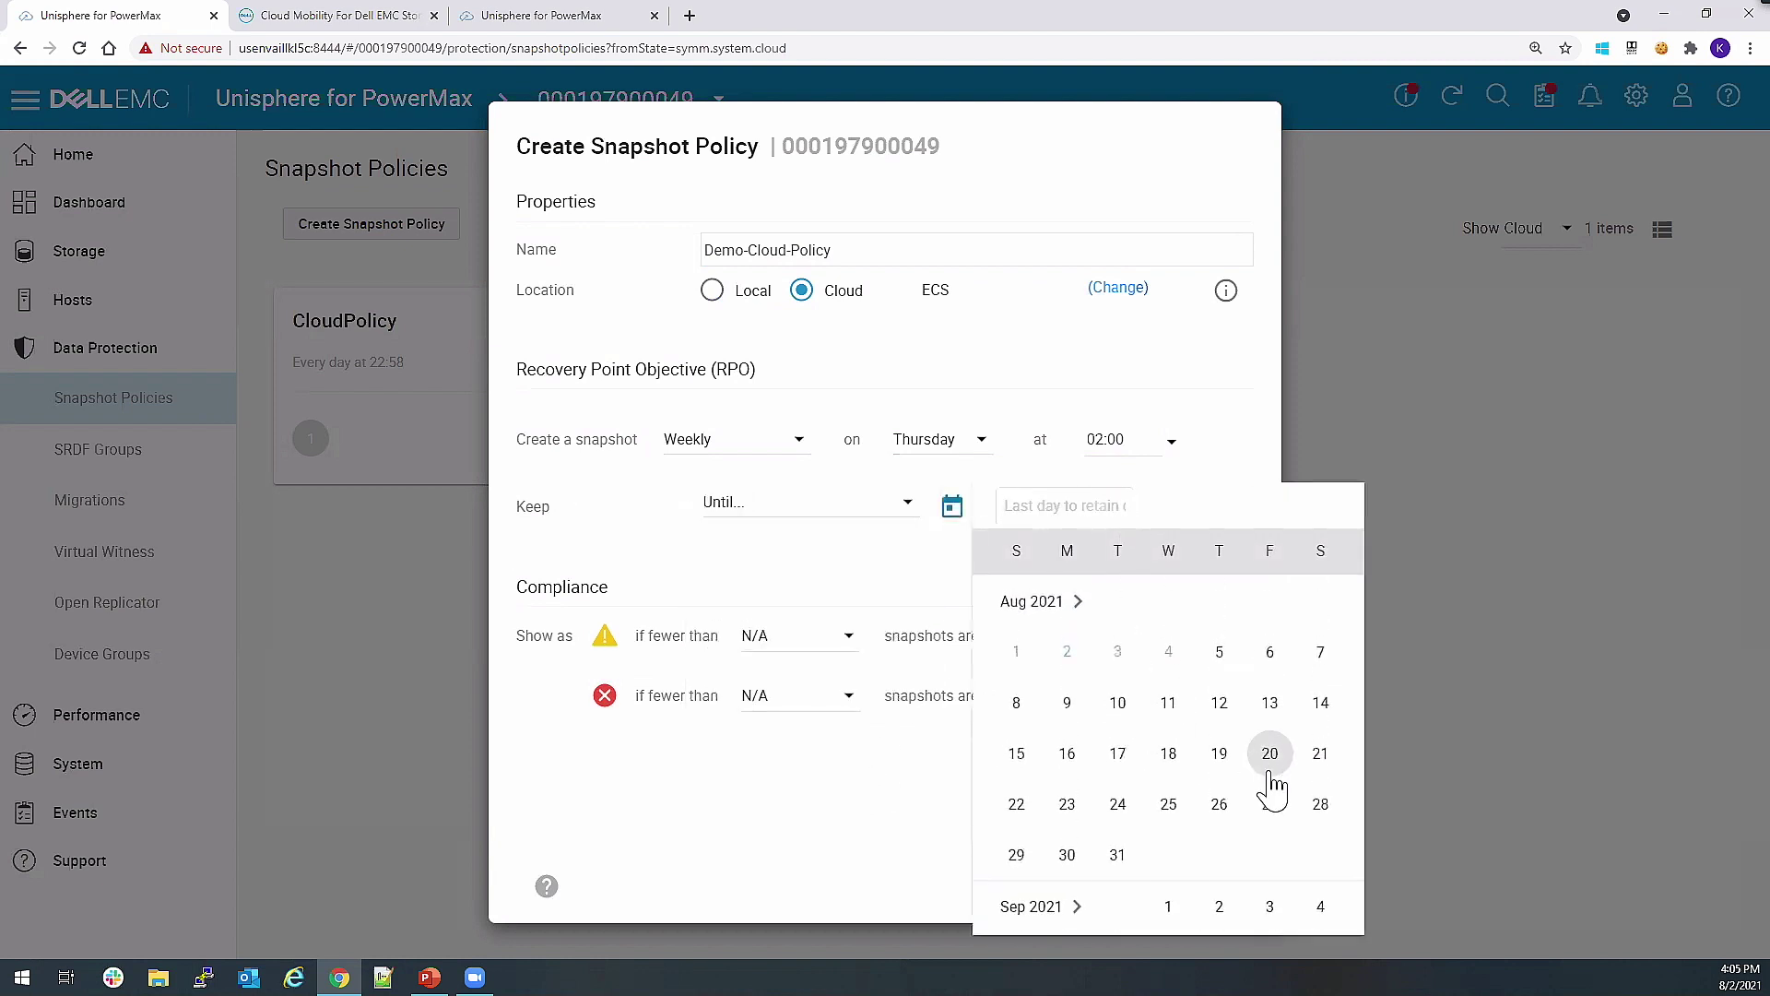
left_click(1081, 607)
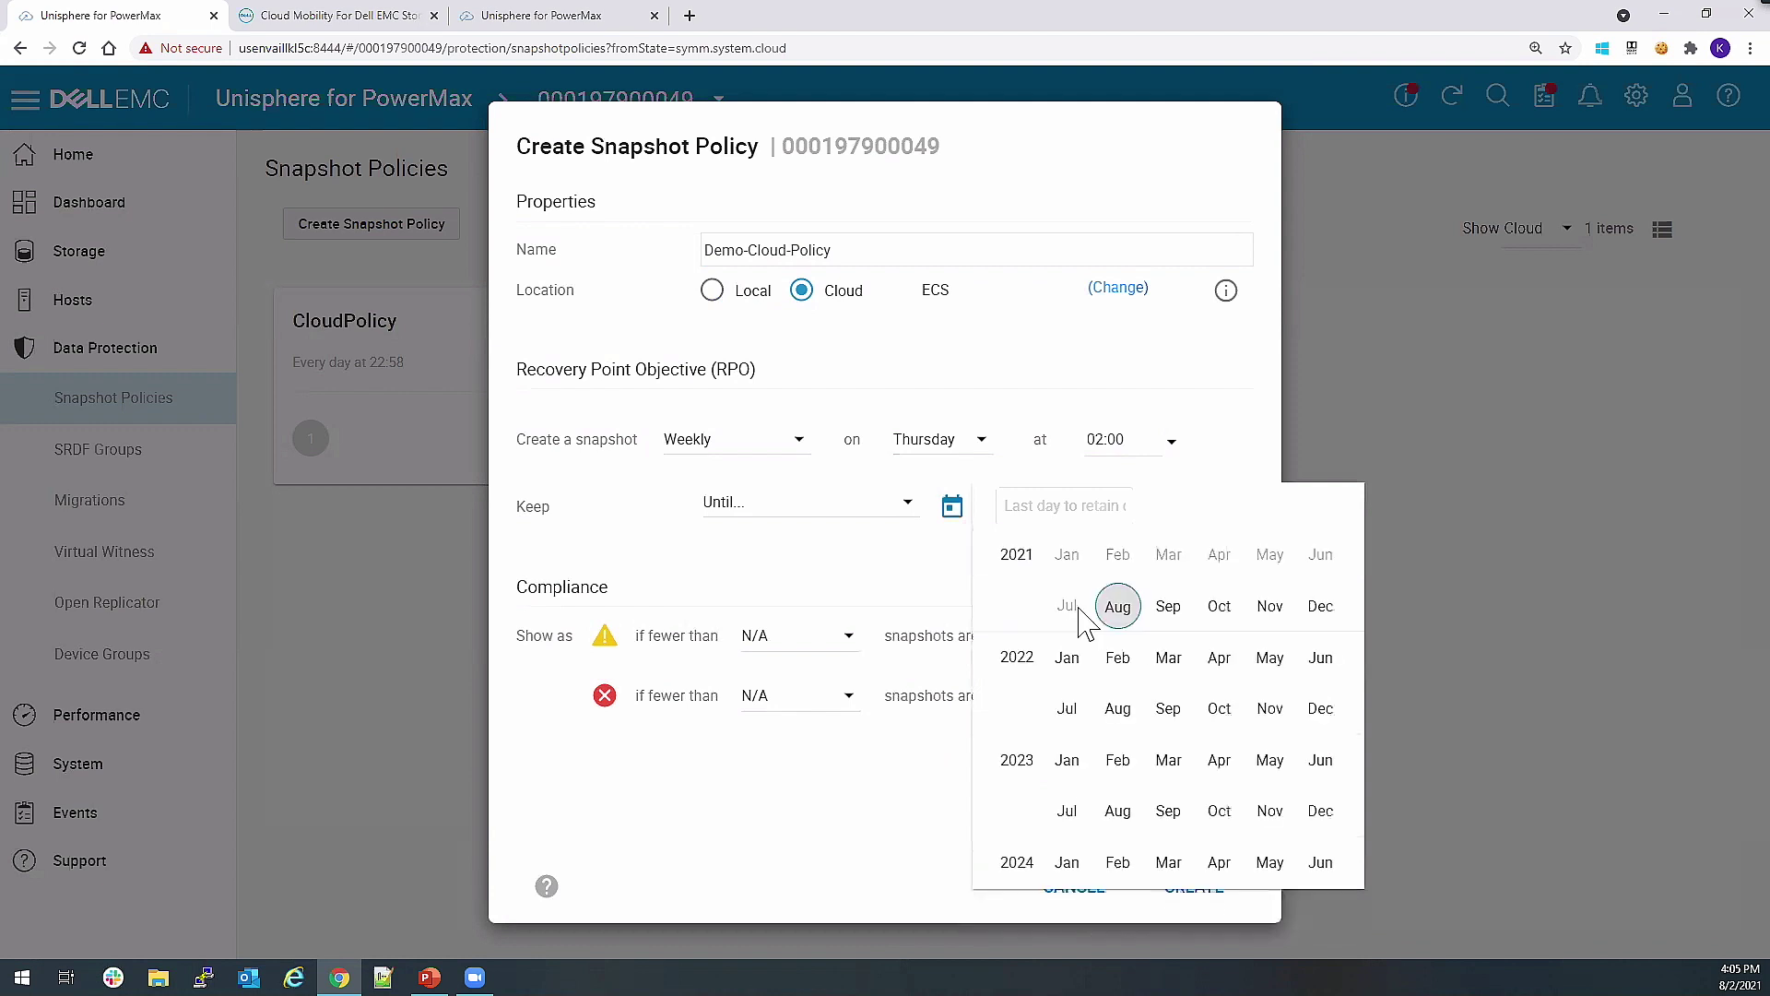
left_click(1168, 813)
left_click(1165, 717)
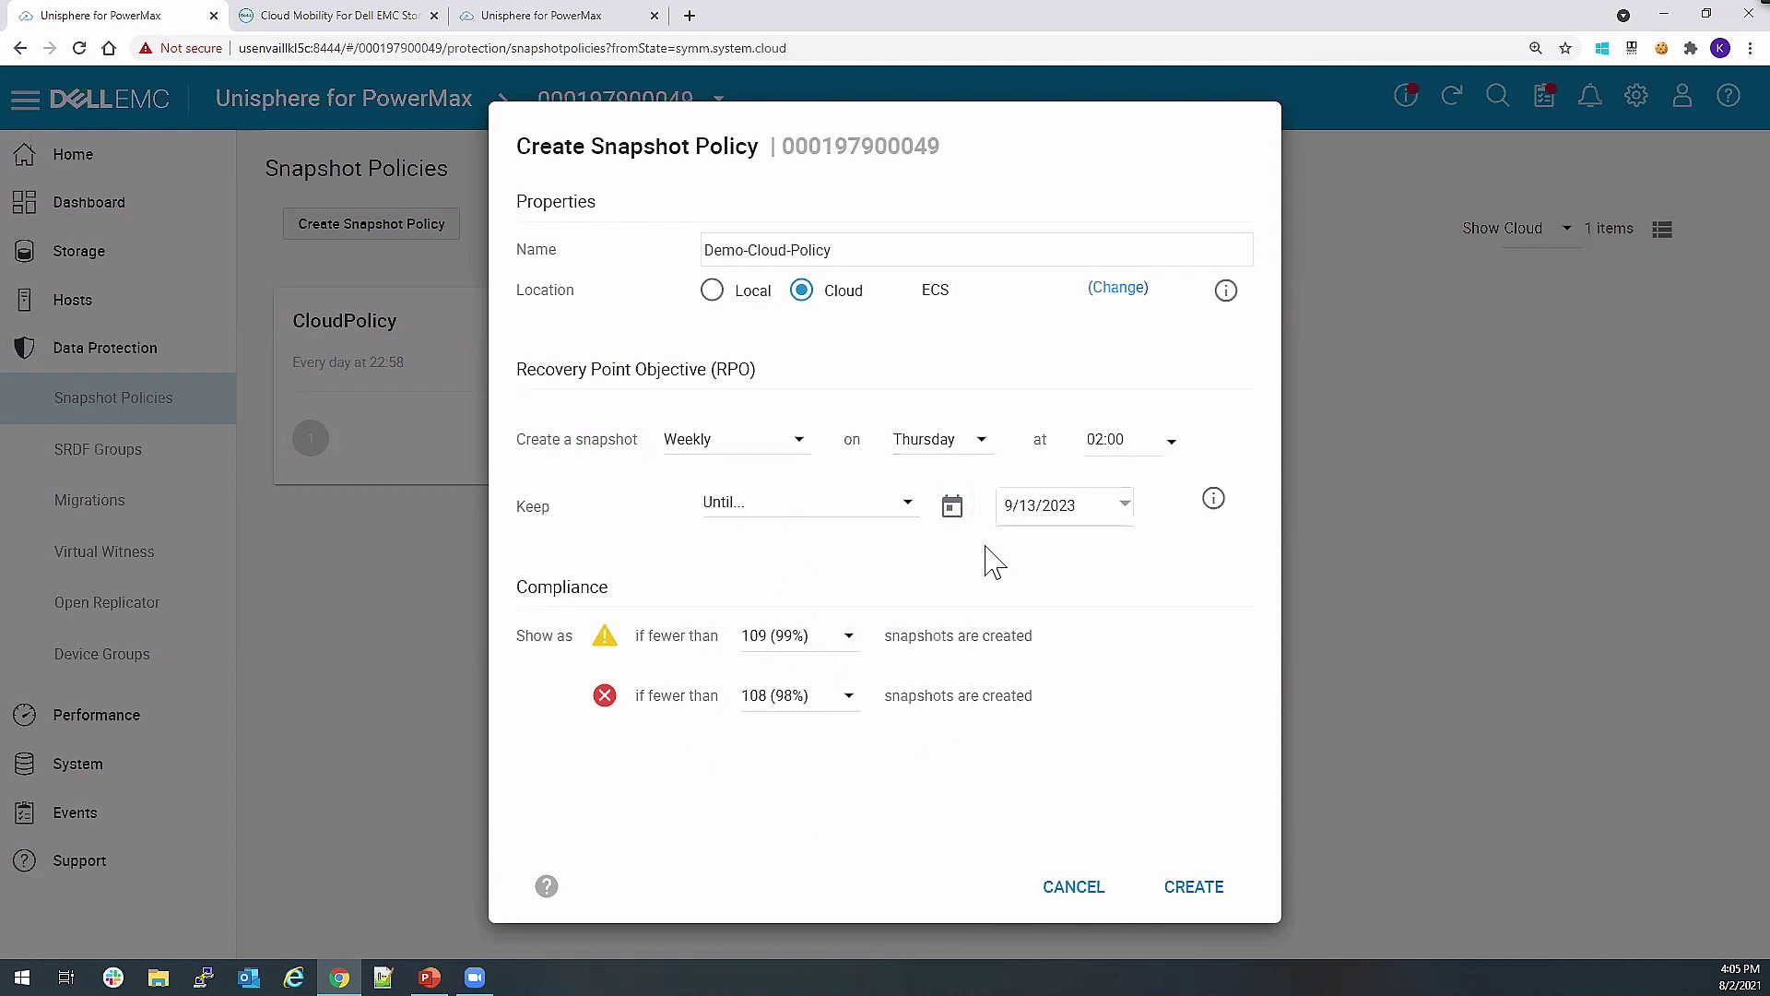
Create Demo-Cloud-Policy, check the task log, and close the finished task dialog.
left_click(1160, 890)
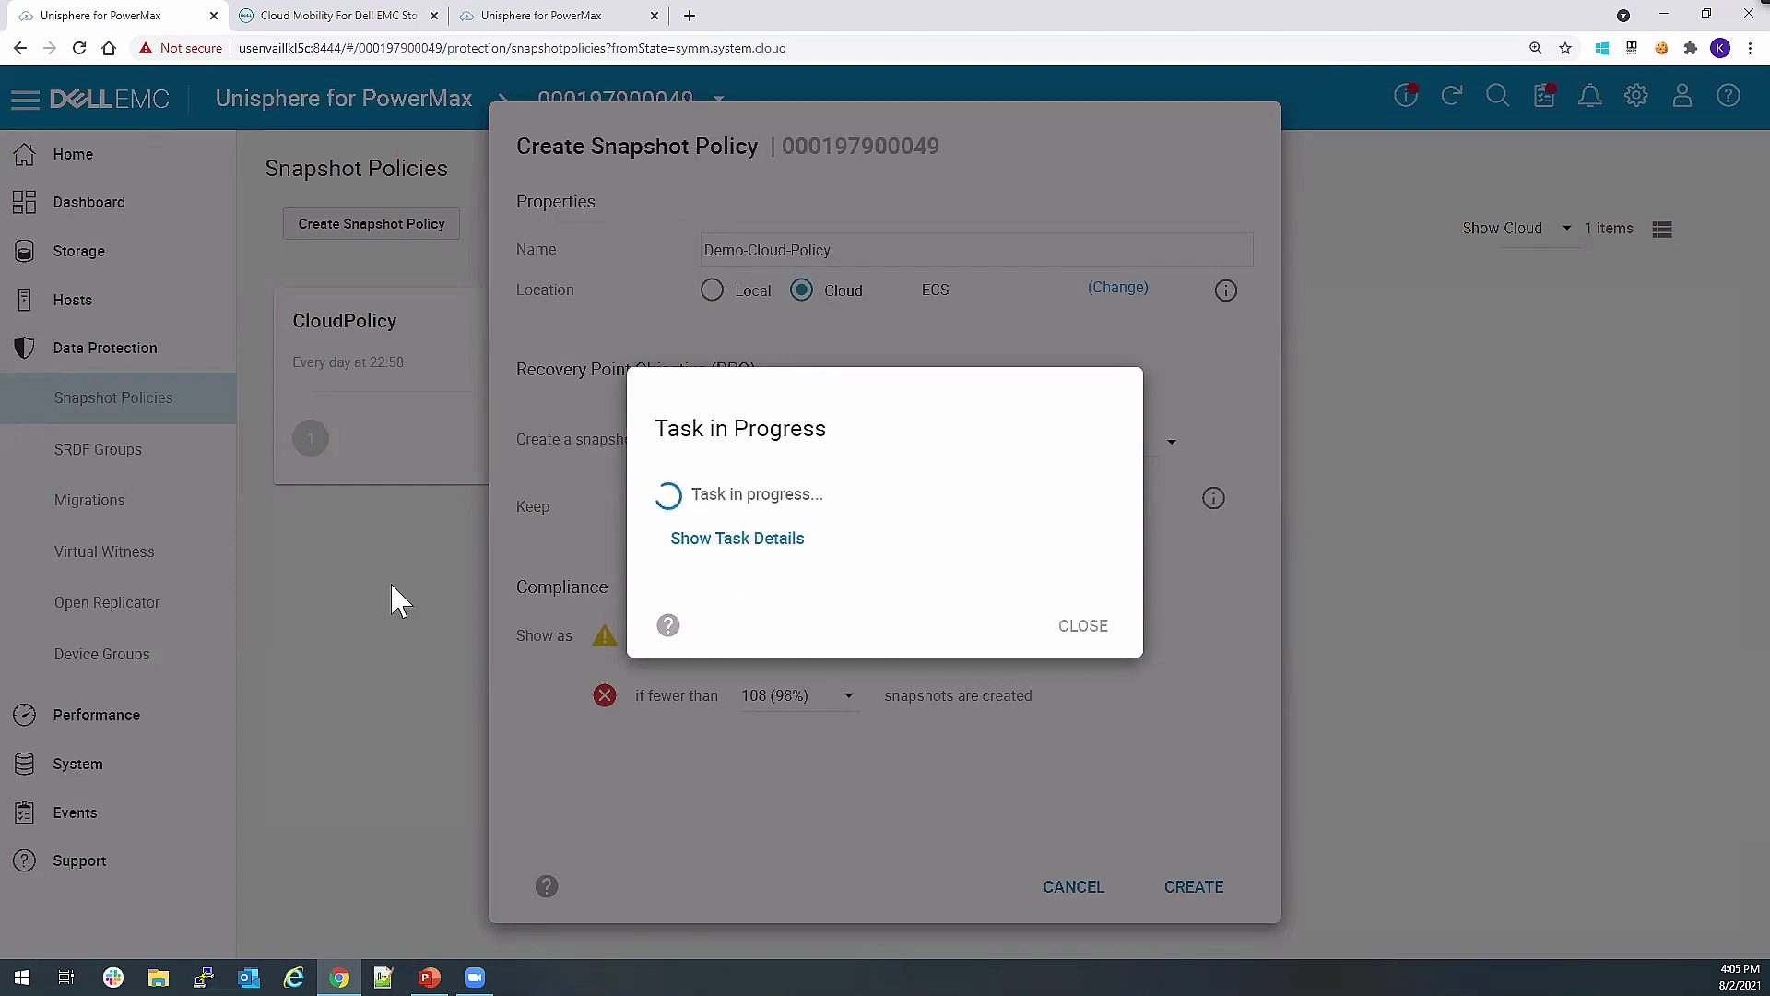
left_click(701, 549)
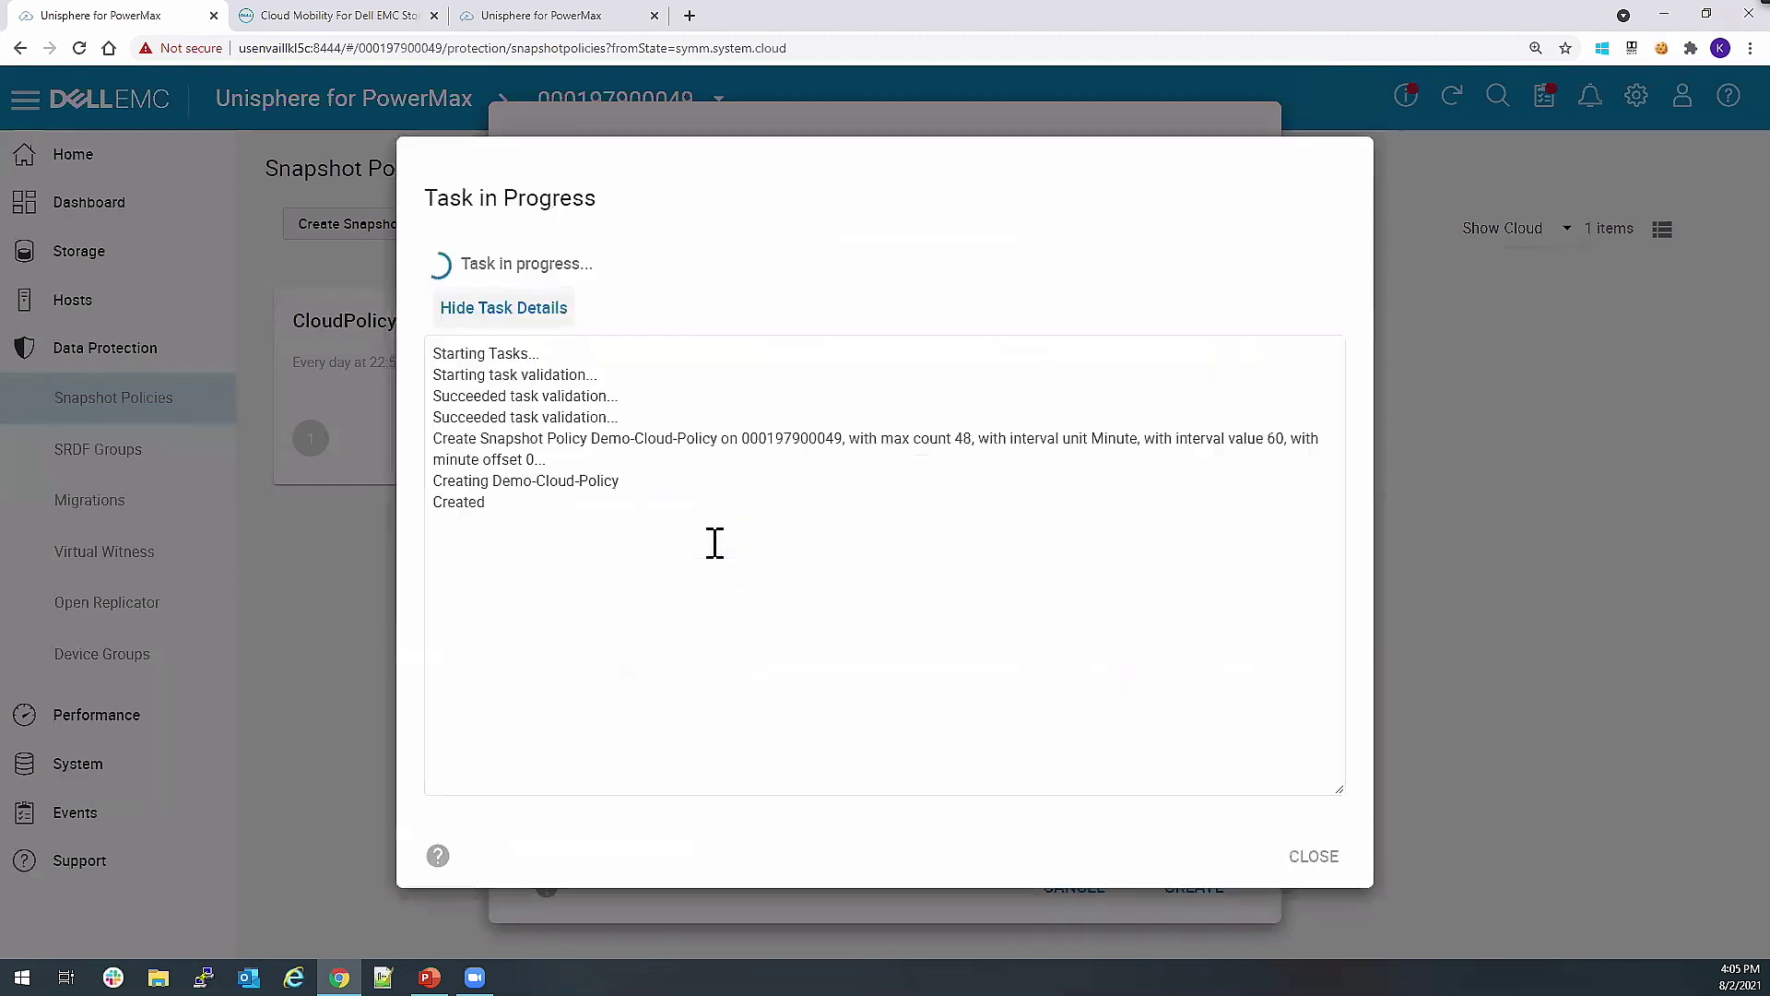
left_click(1307, 856)
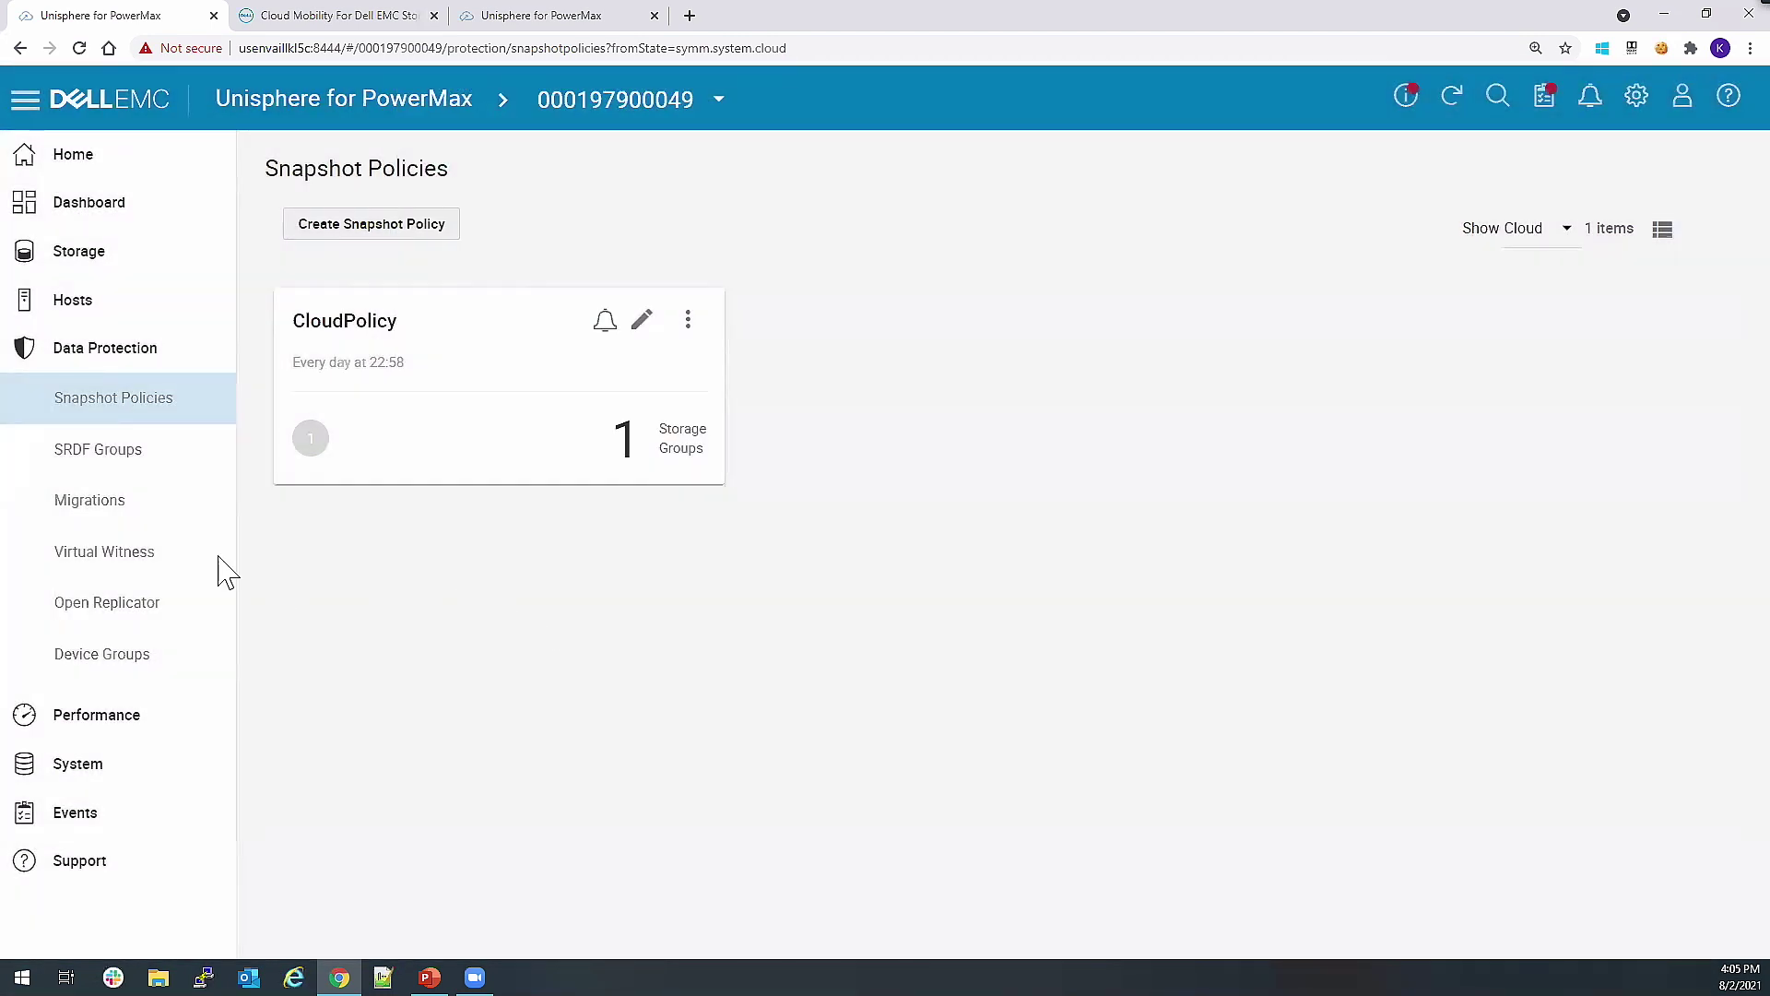
Select storage group c1 under Storage Groups and start adding a snapshot policy to it.
left_click(89, 267)
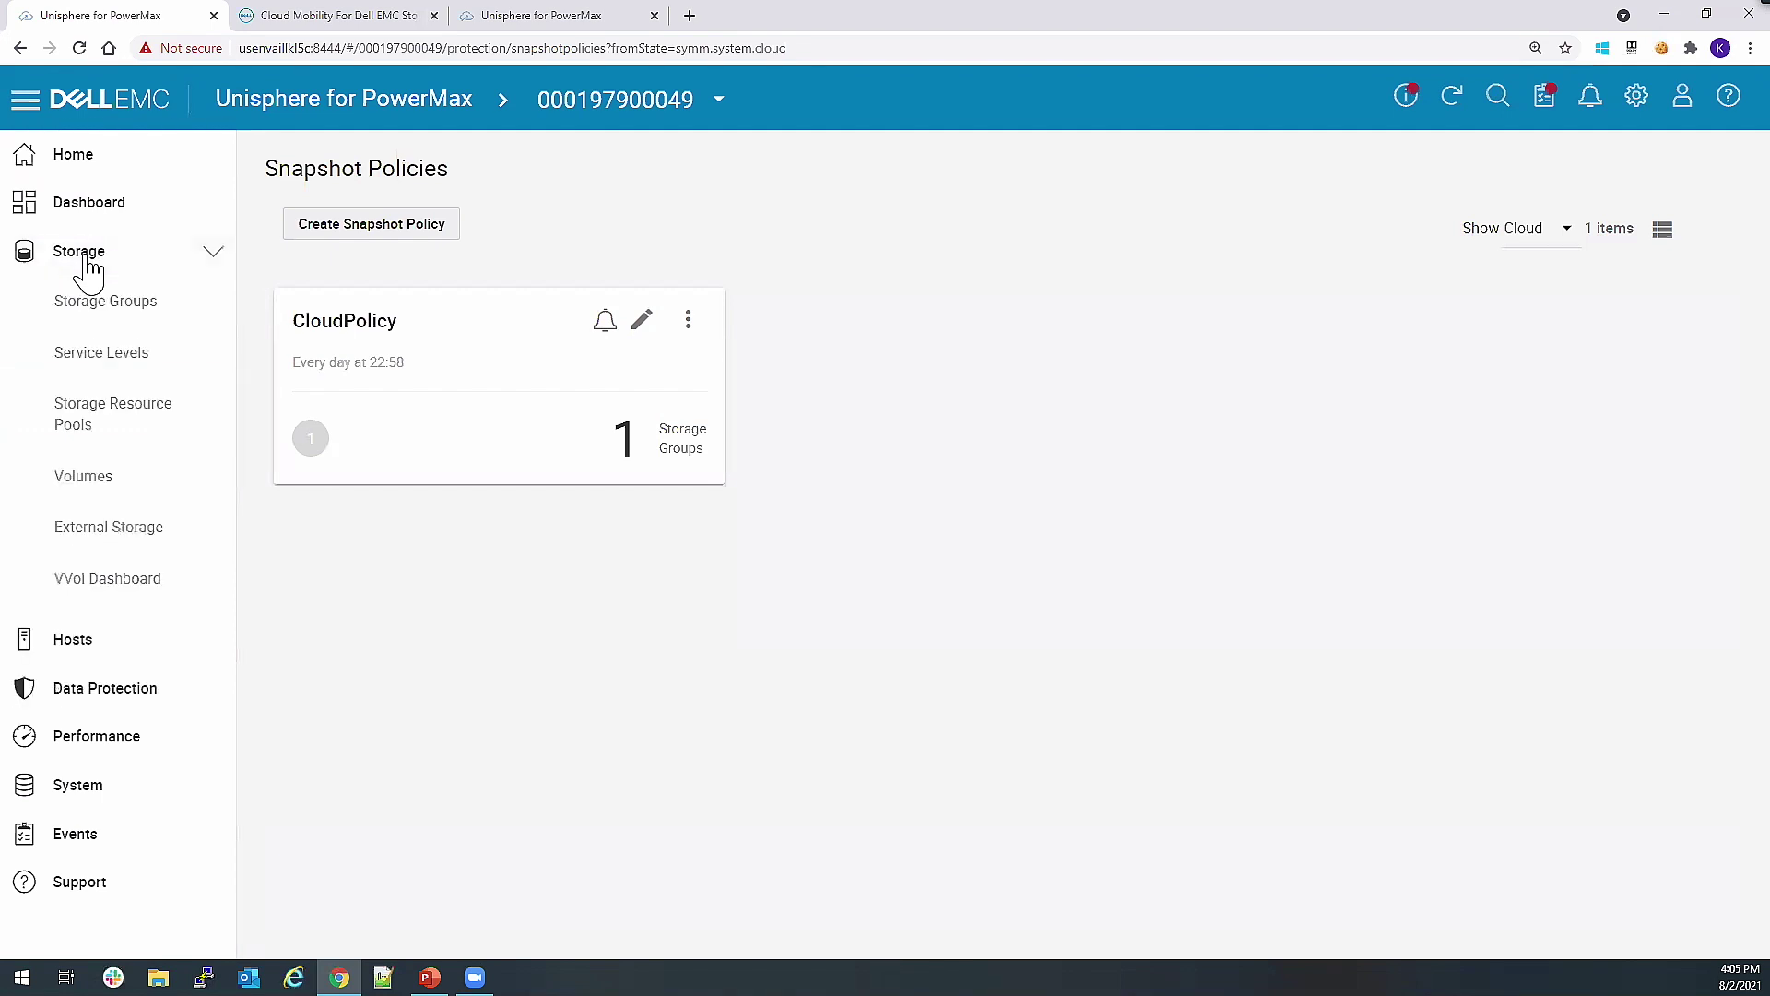
left_click(98, 310)
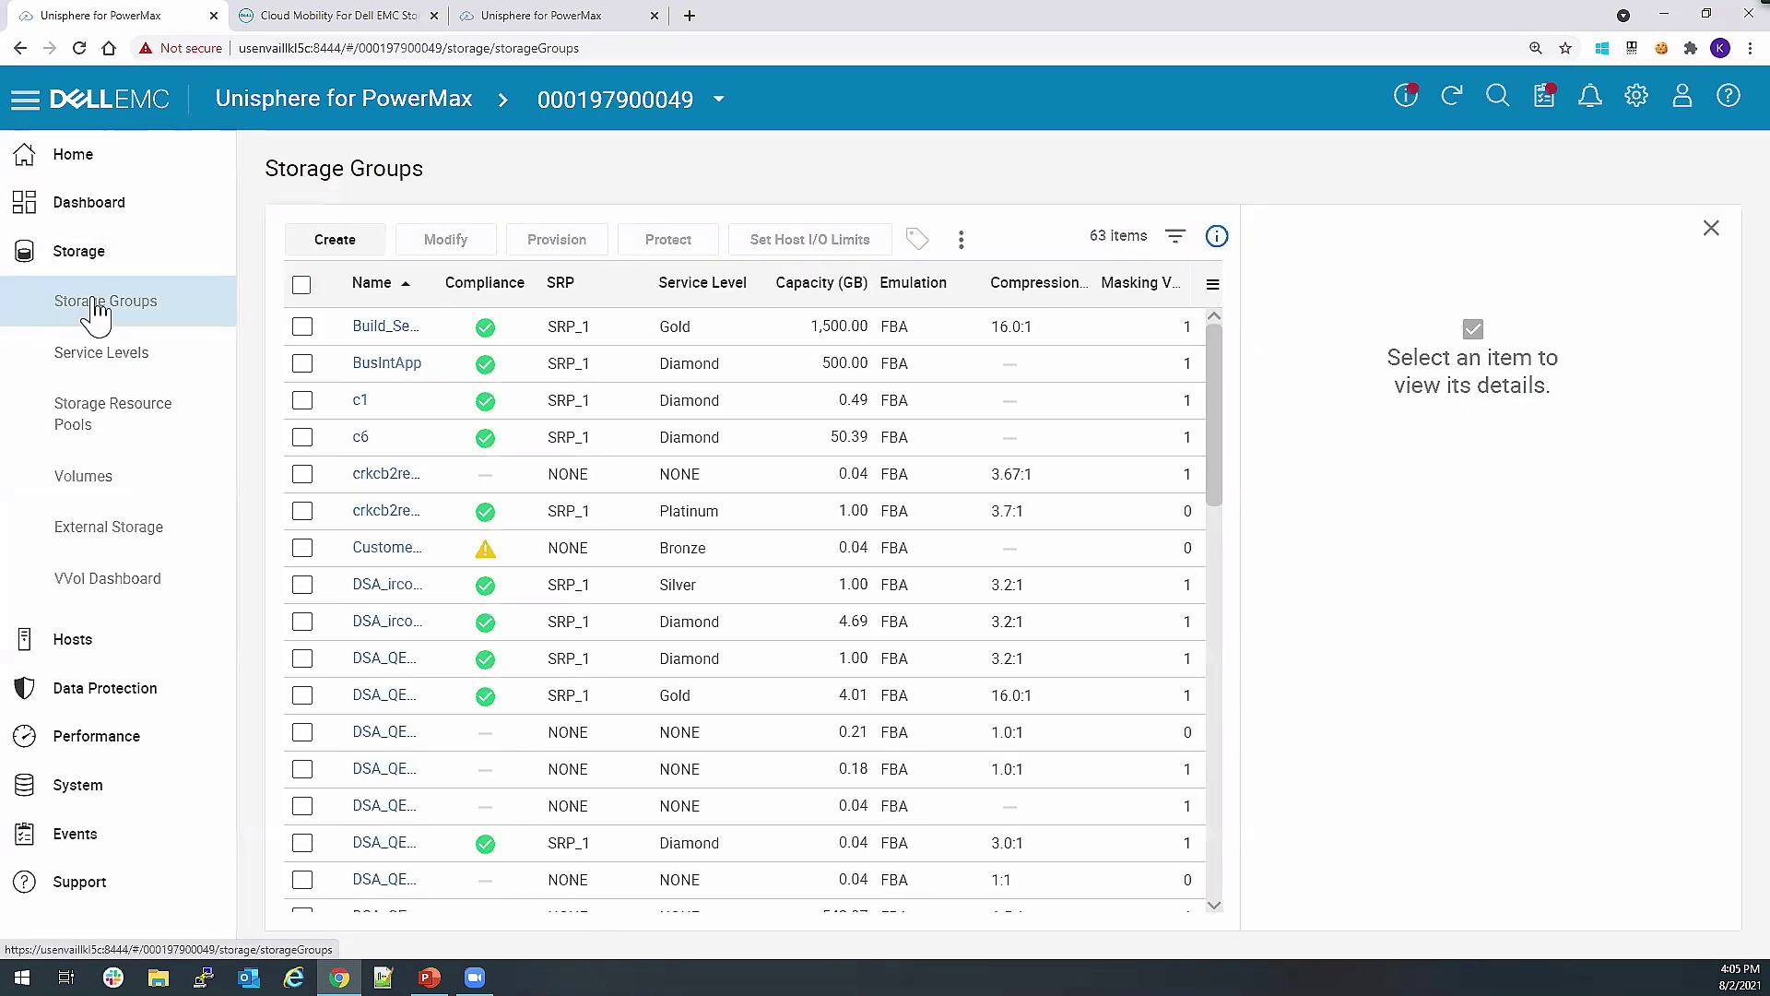
left_click(303, 400)
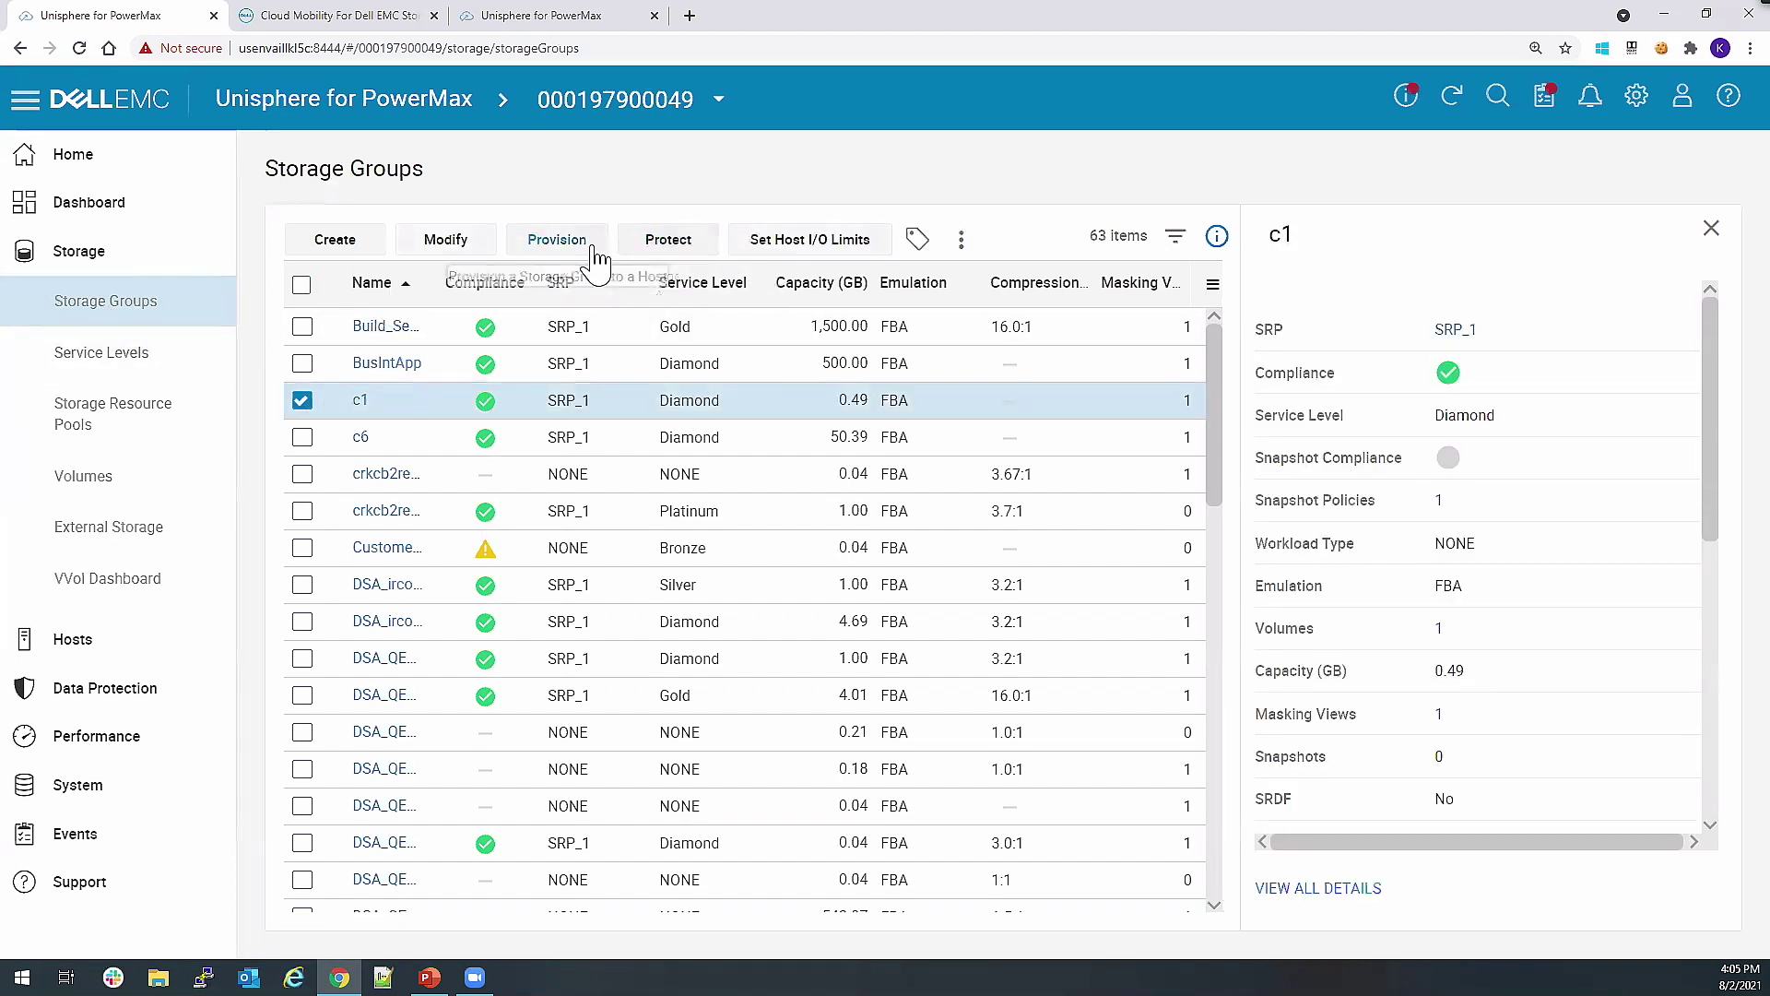
left_click(651, 249)
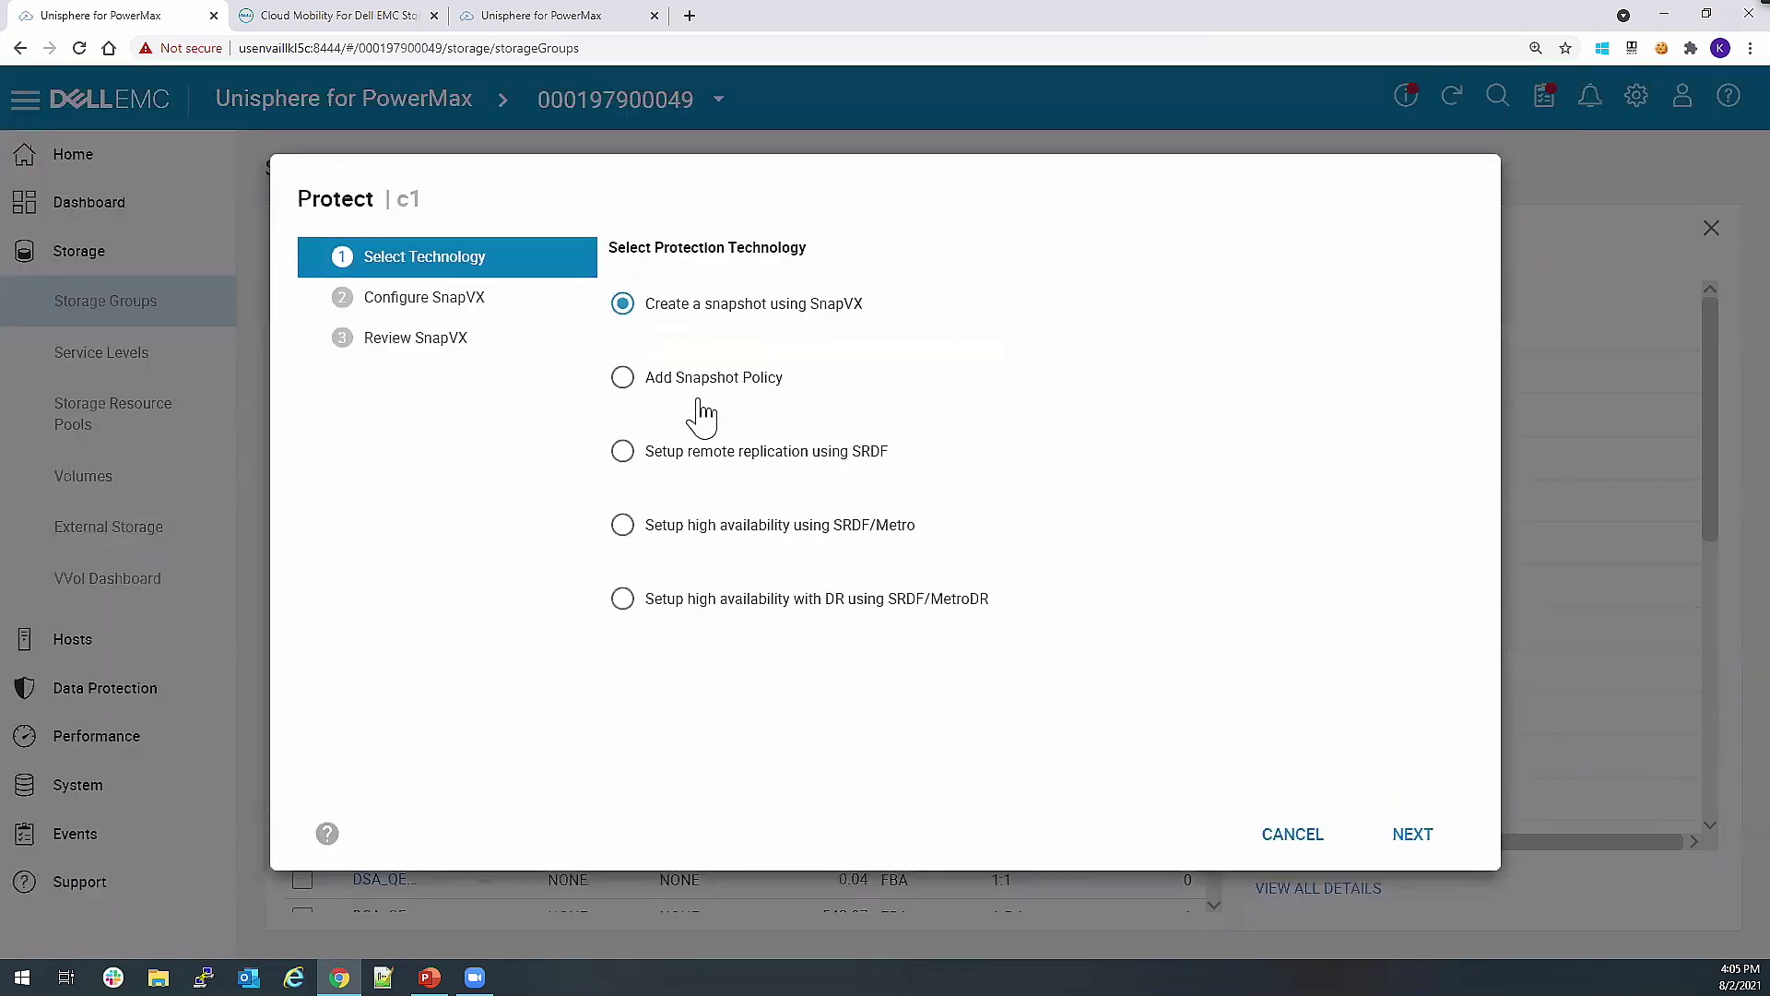
left_click(647, 384)
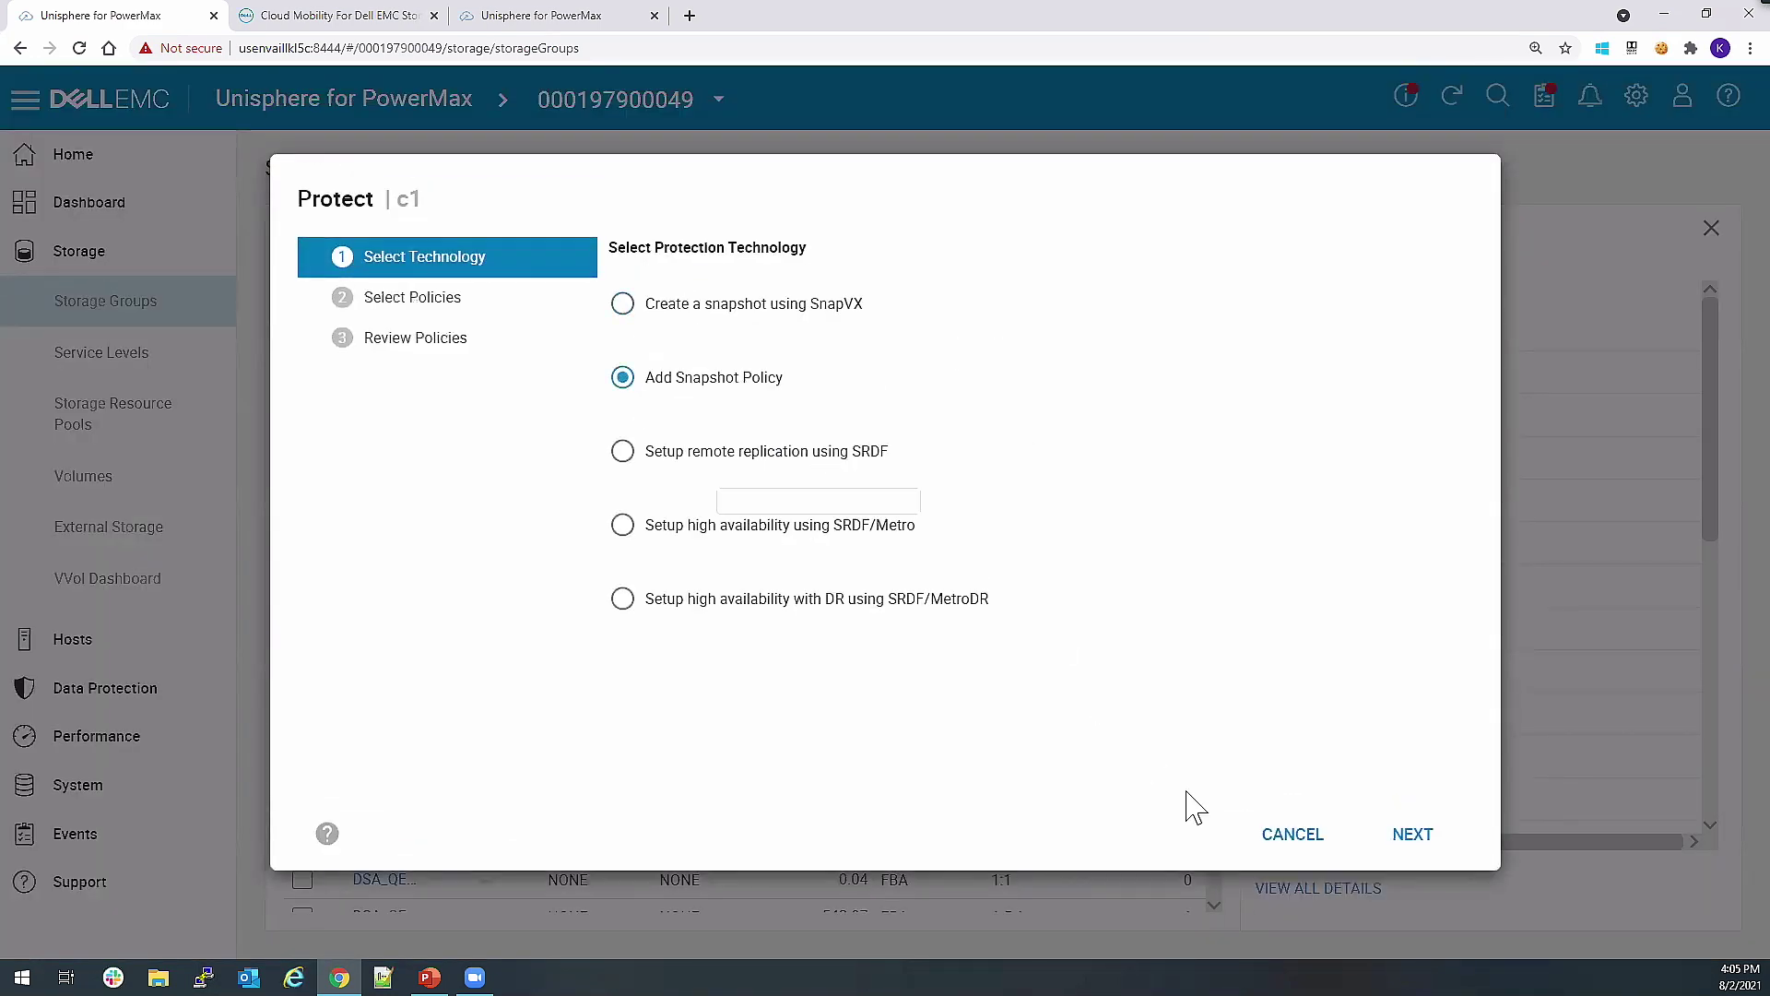
left_click(1408, 839)
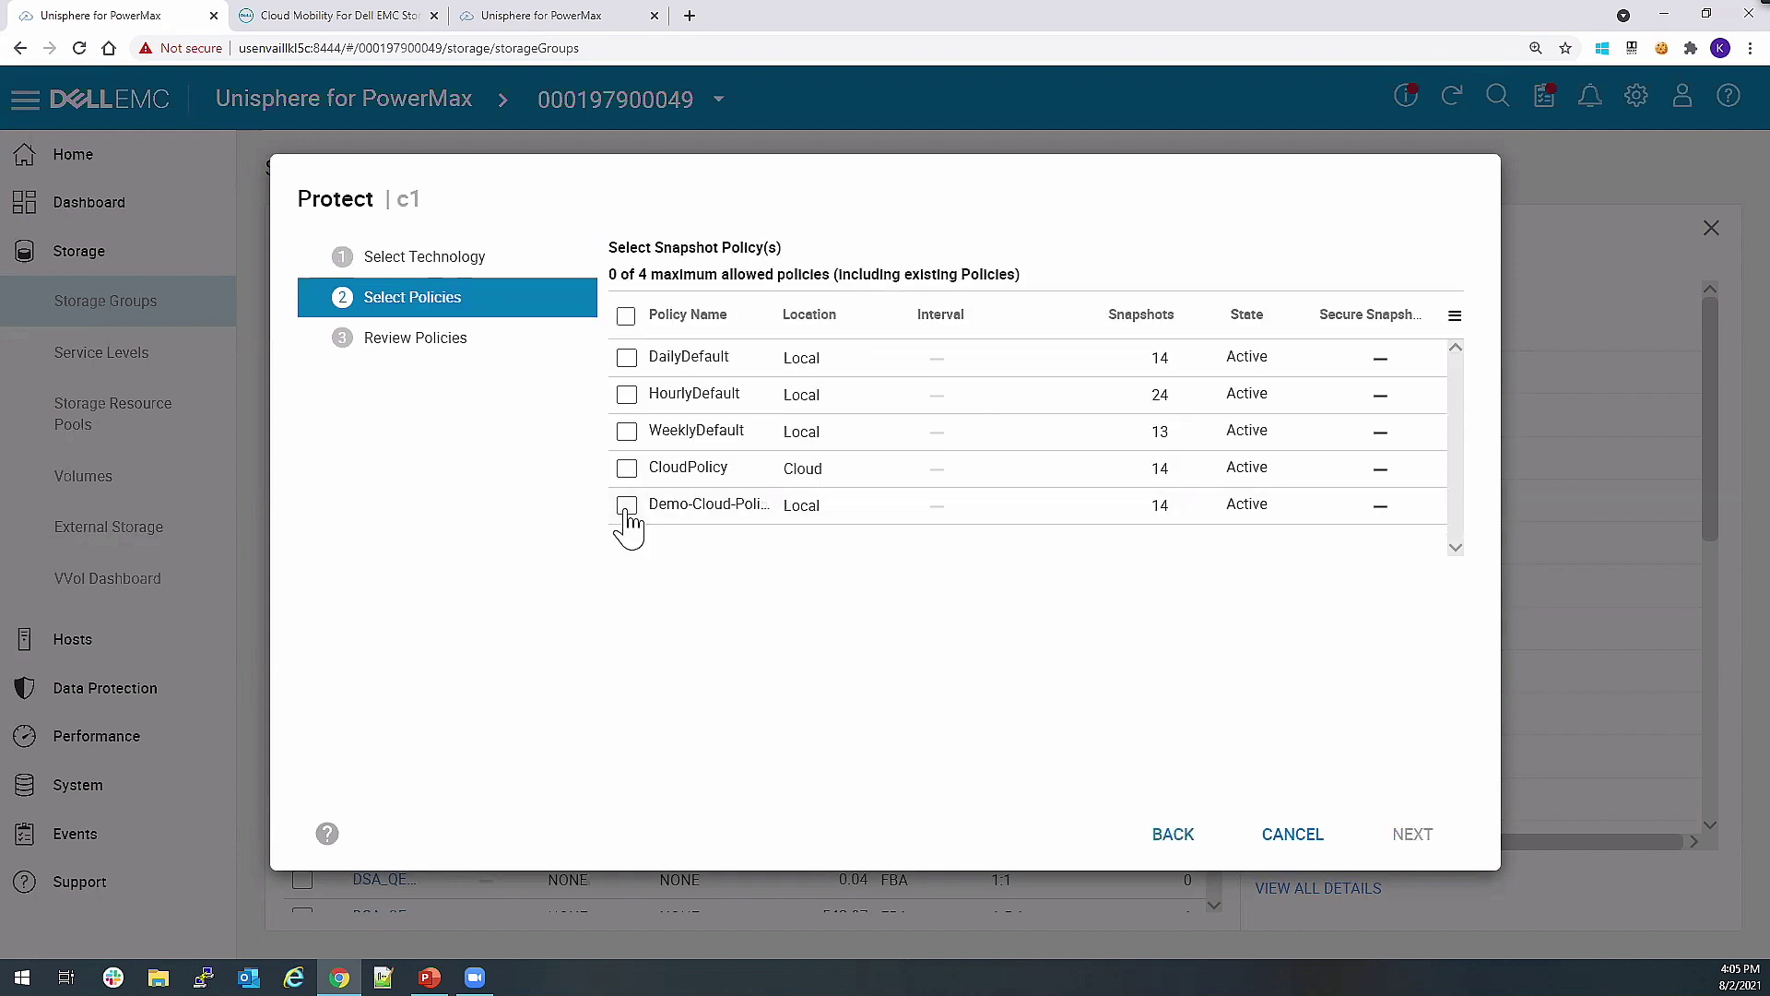
Choose Demo-Cloud-Policy, submit to the job list, dismiss the unsupported error, and cancel the wizard.
left_click(627, 507)
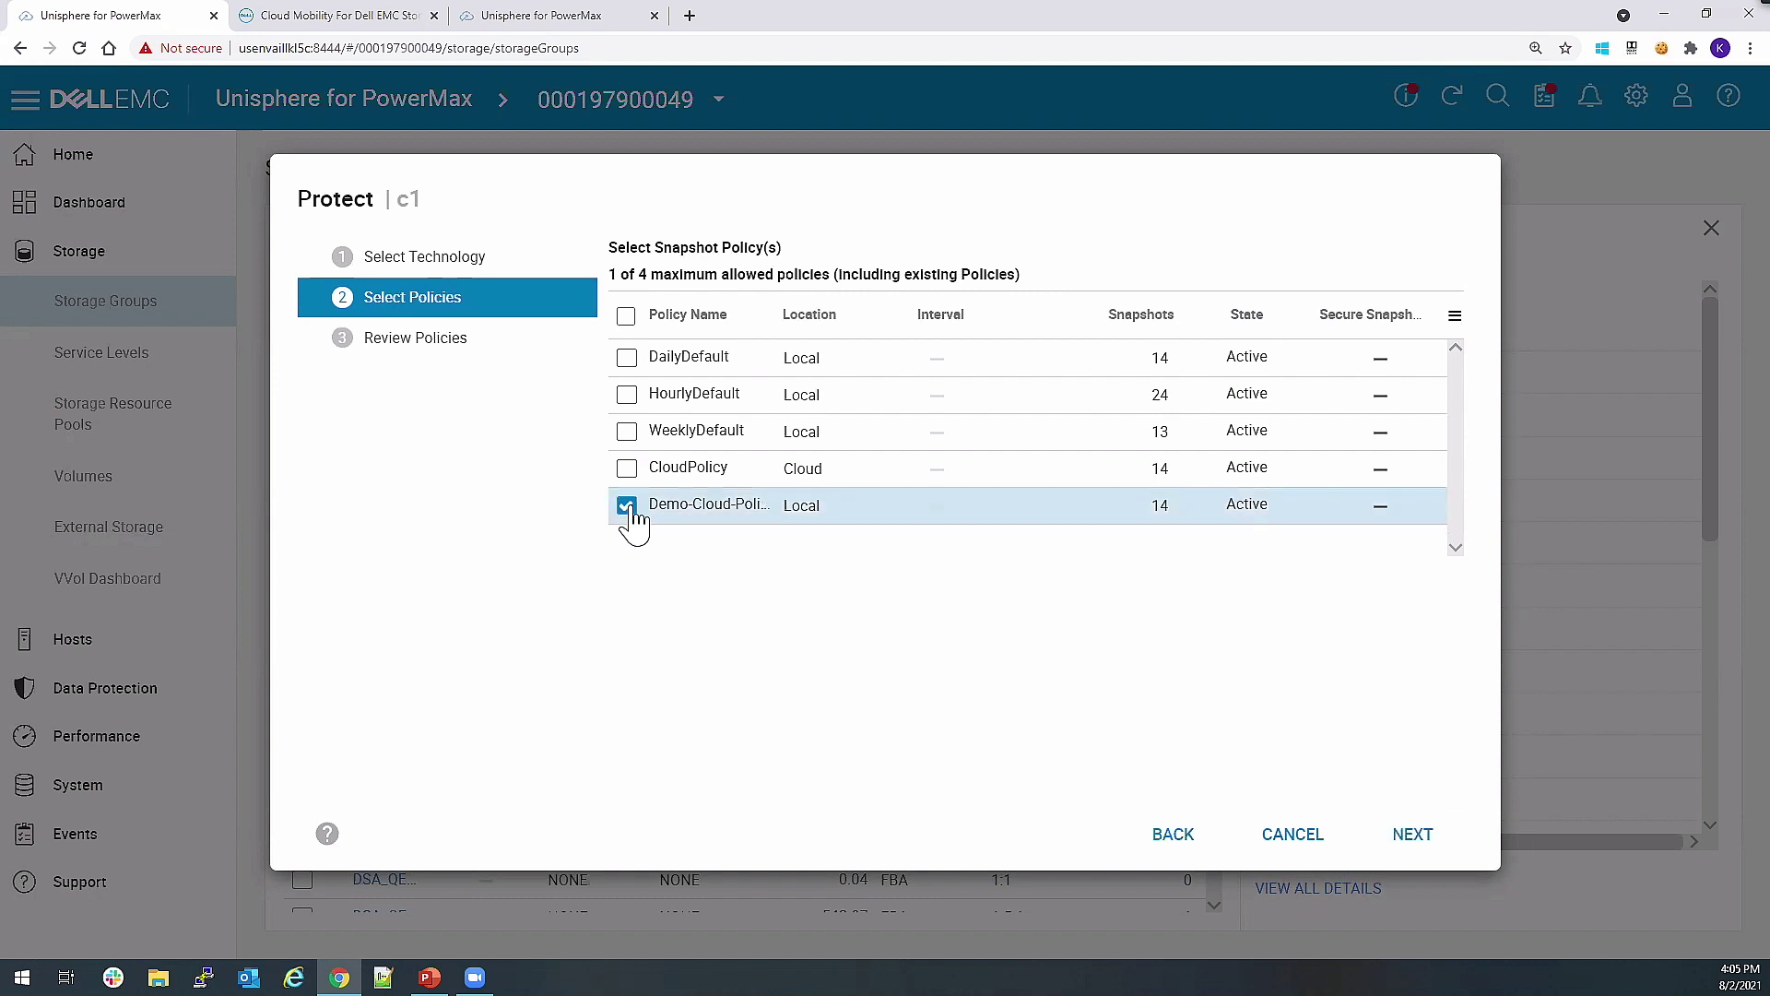
left_click(1410, 836)
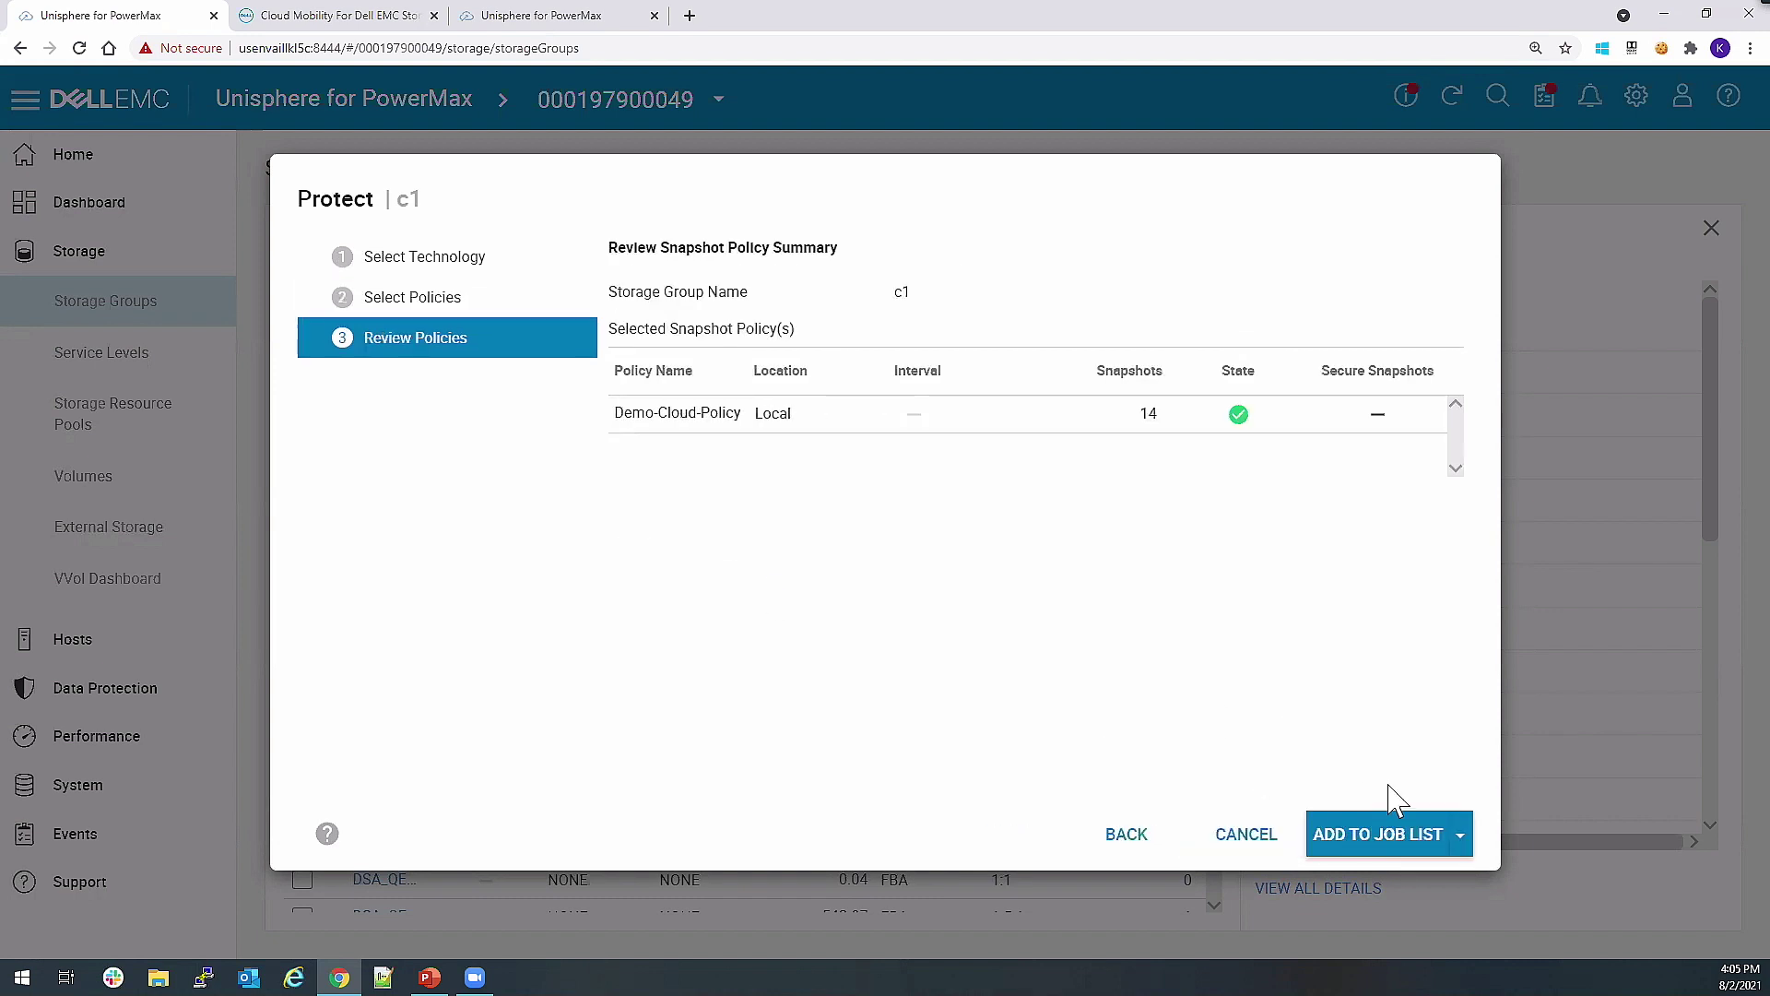
left_click(1403, 836)
left_click(1102, 589)
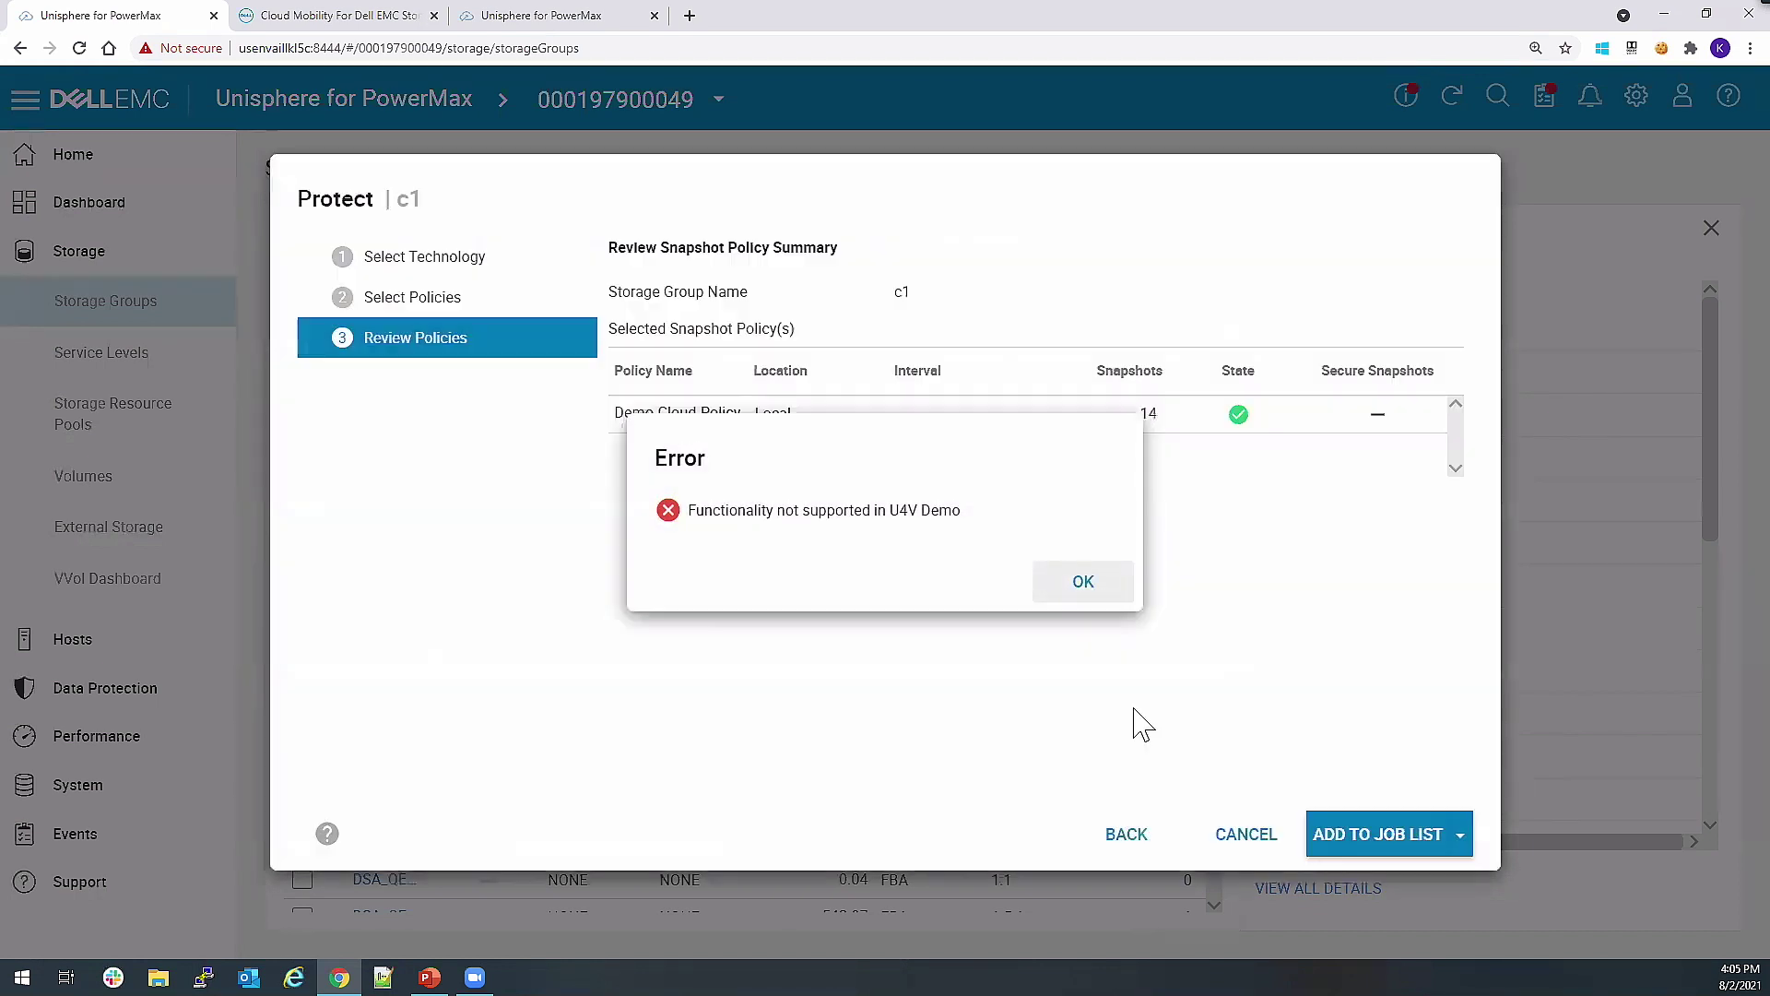
left_click(1236, 844)
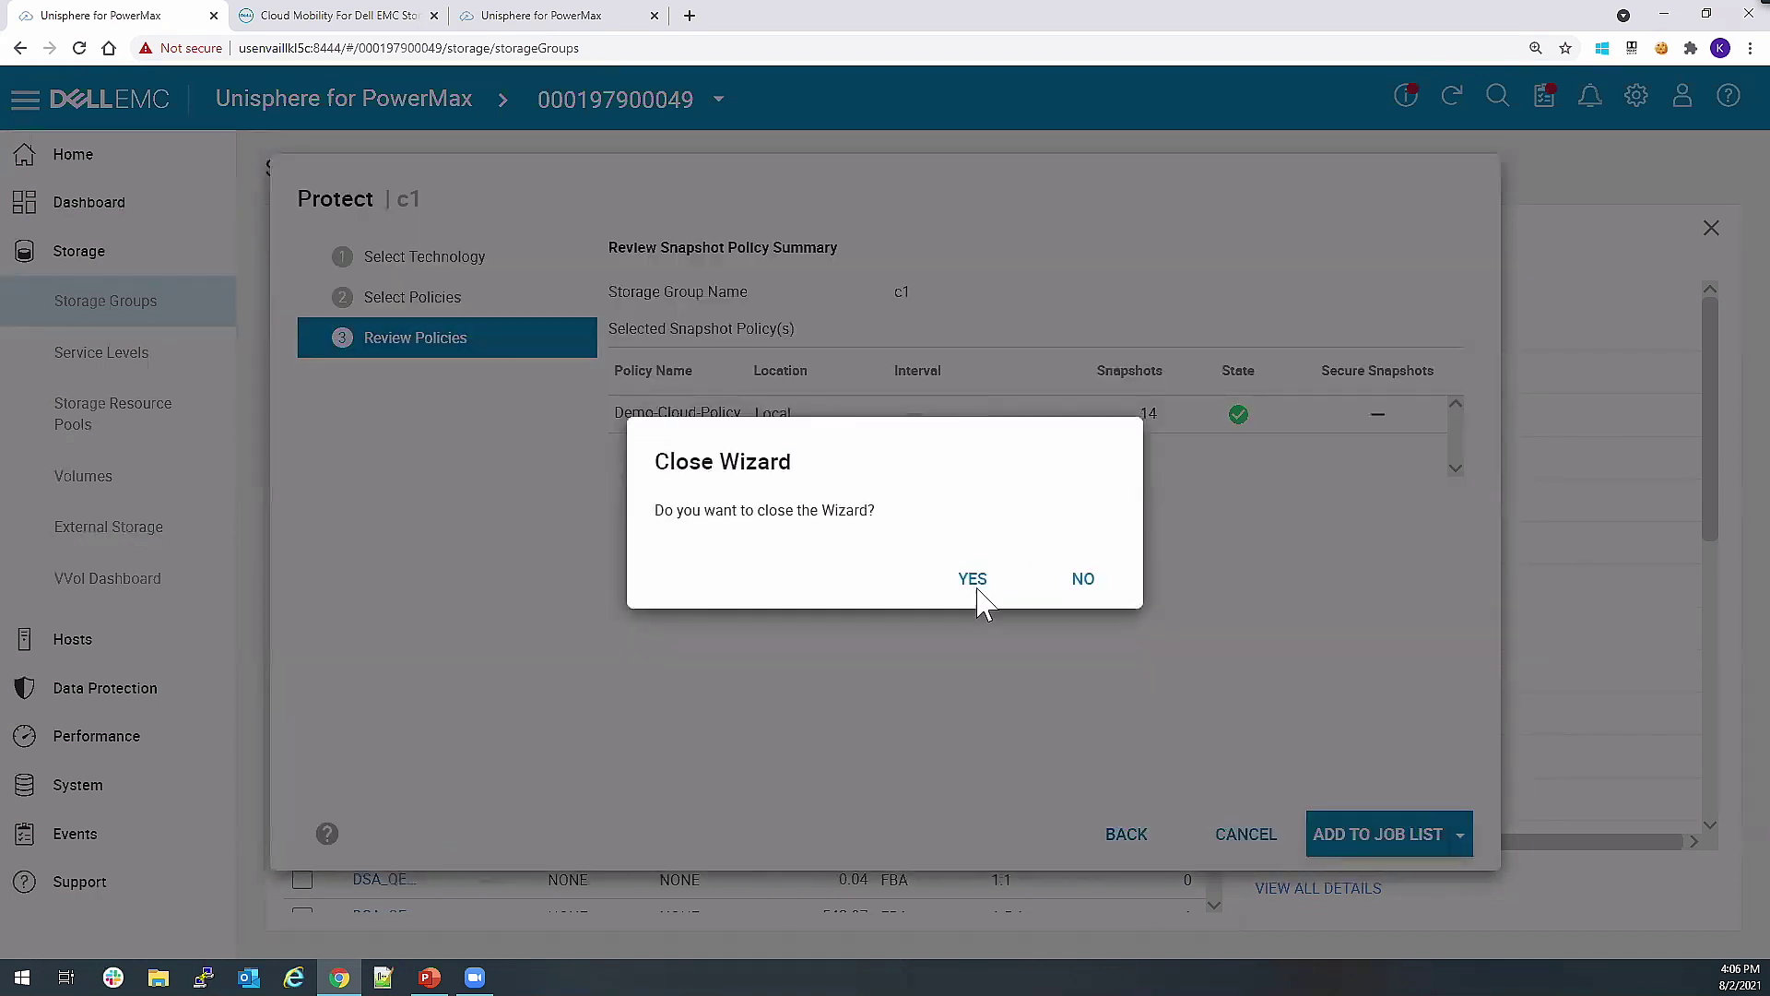
left_click(974, 592)
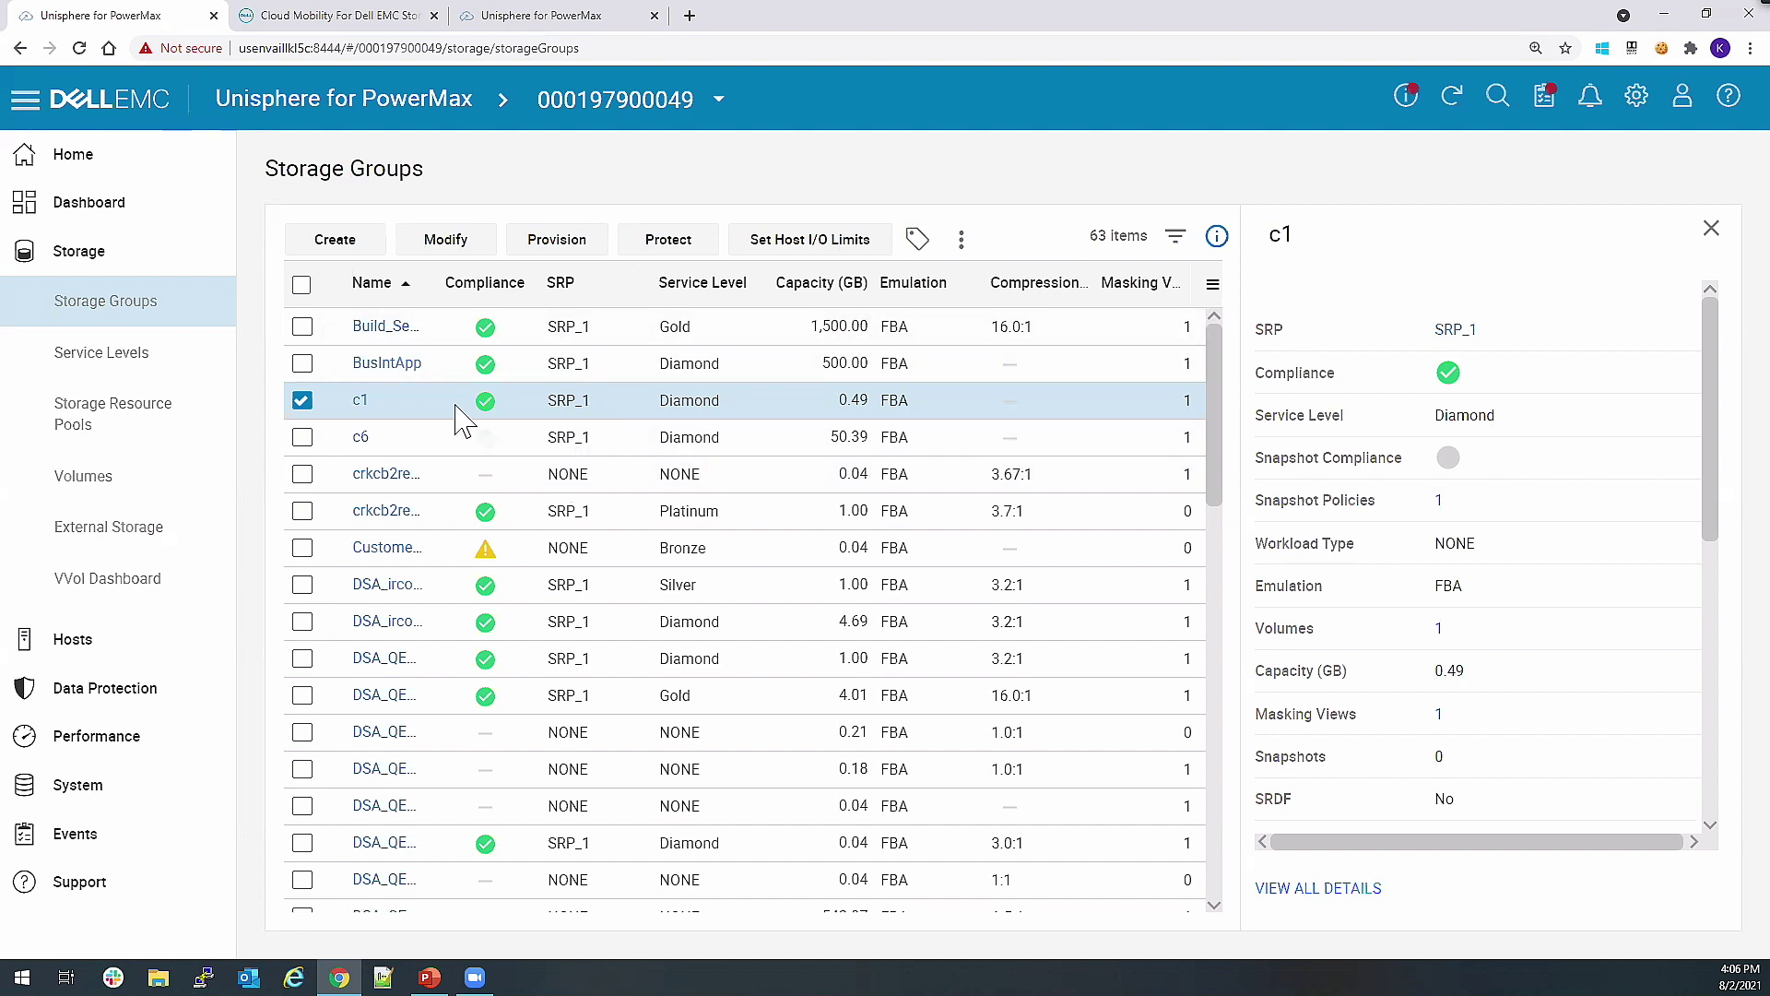
Open storage group c1's detail page from the Storage Groups list.
left_click(360, 404)
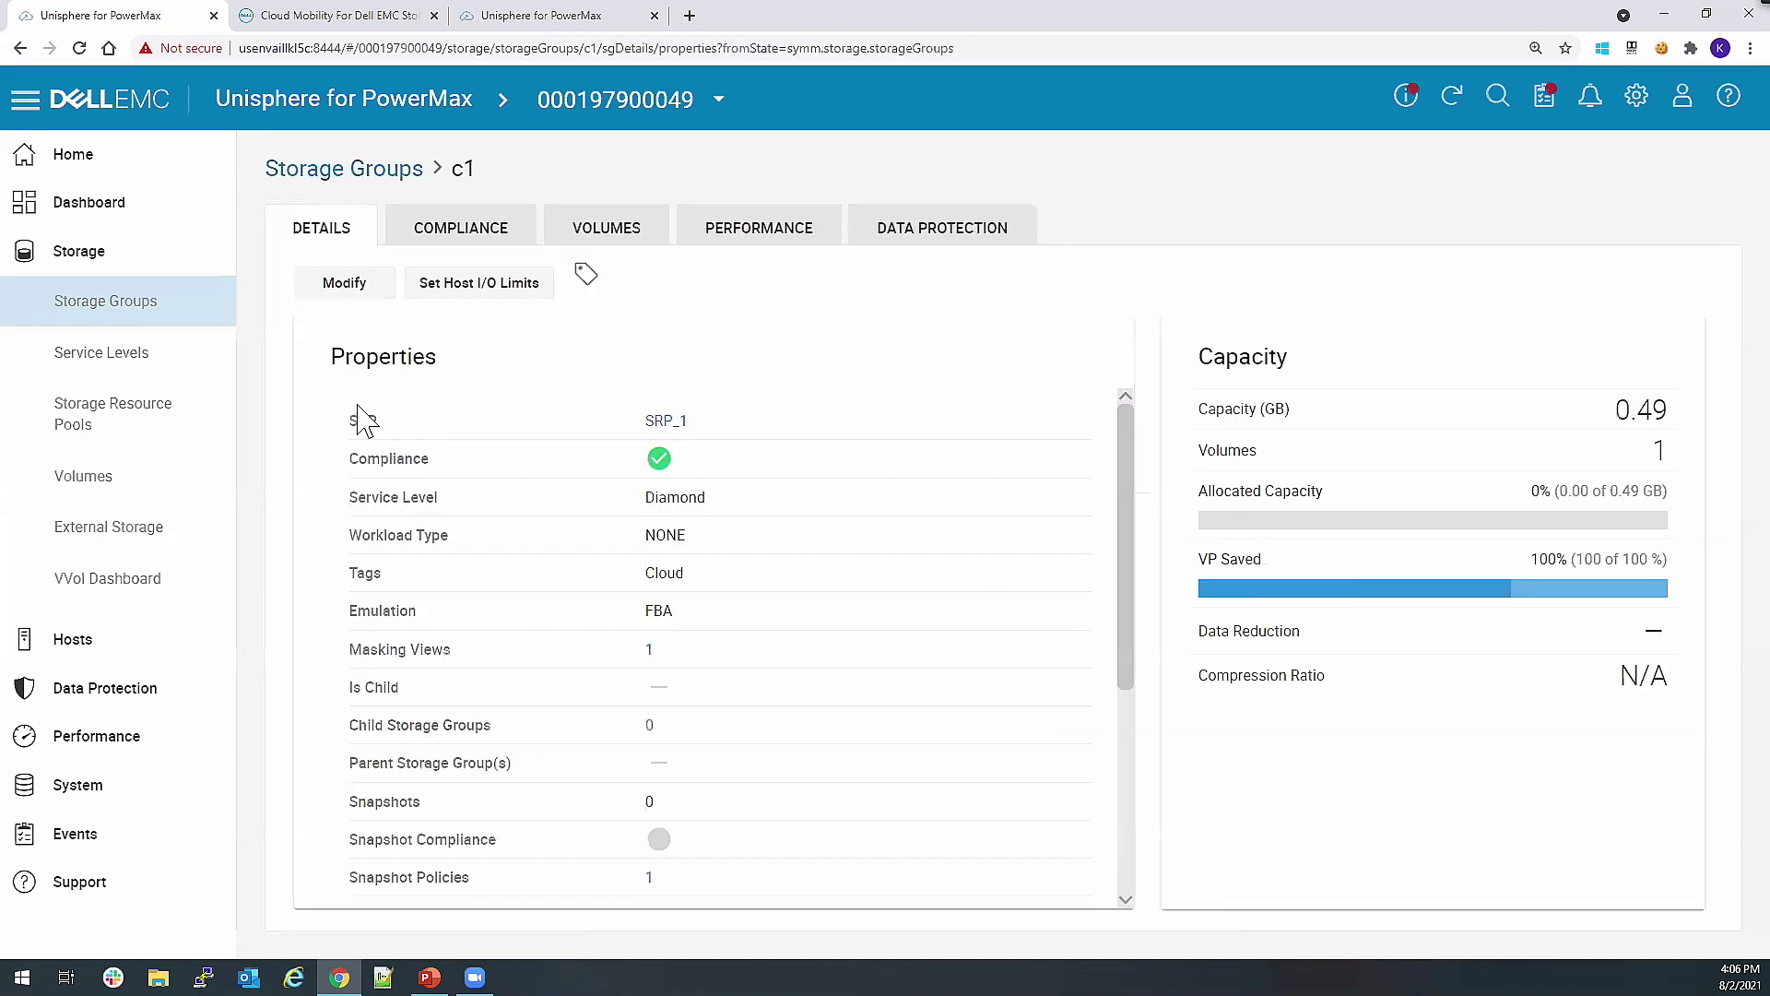
List c1's cloud snapshots and select the Sat Apr 18 Cloud_daily snapshot.
left_click(934, 241)
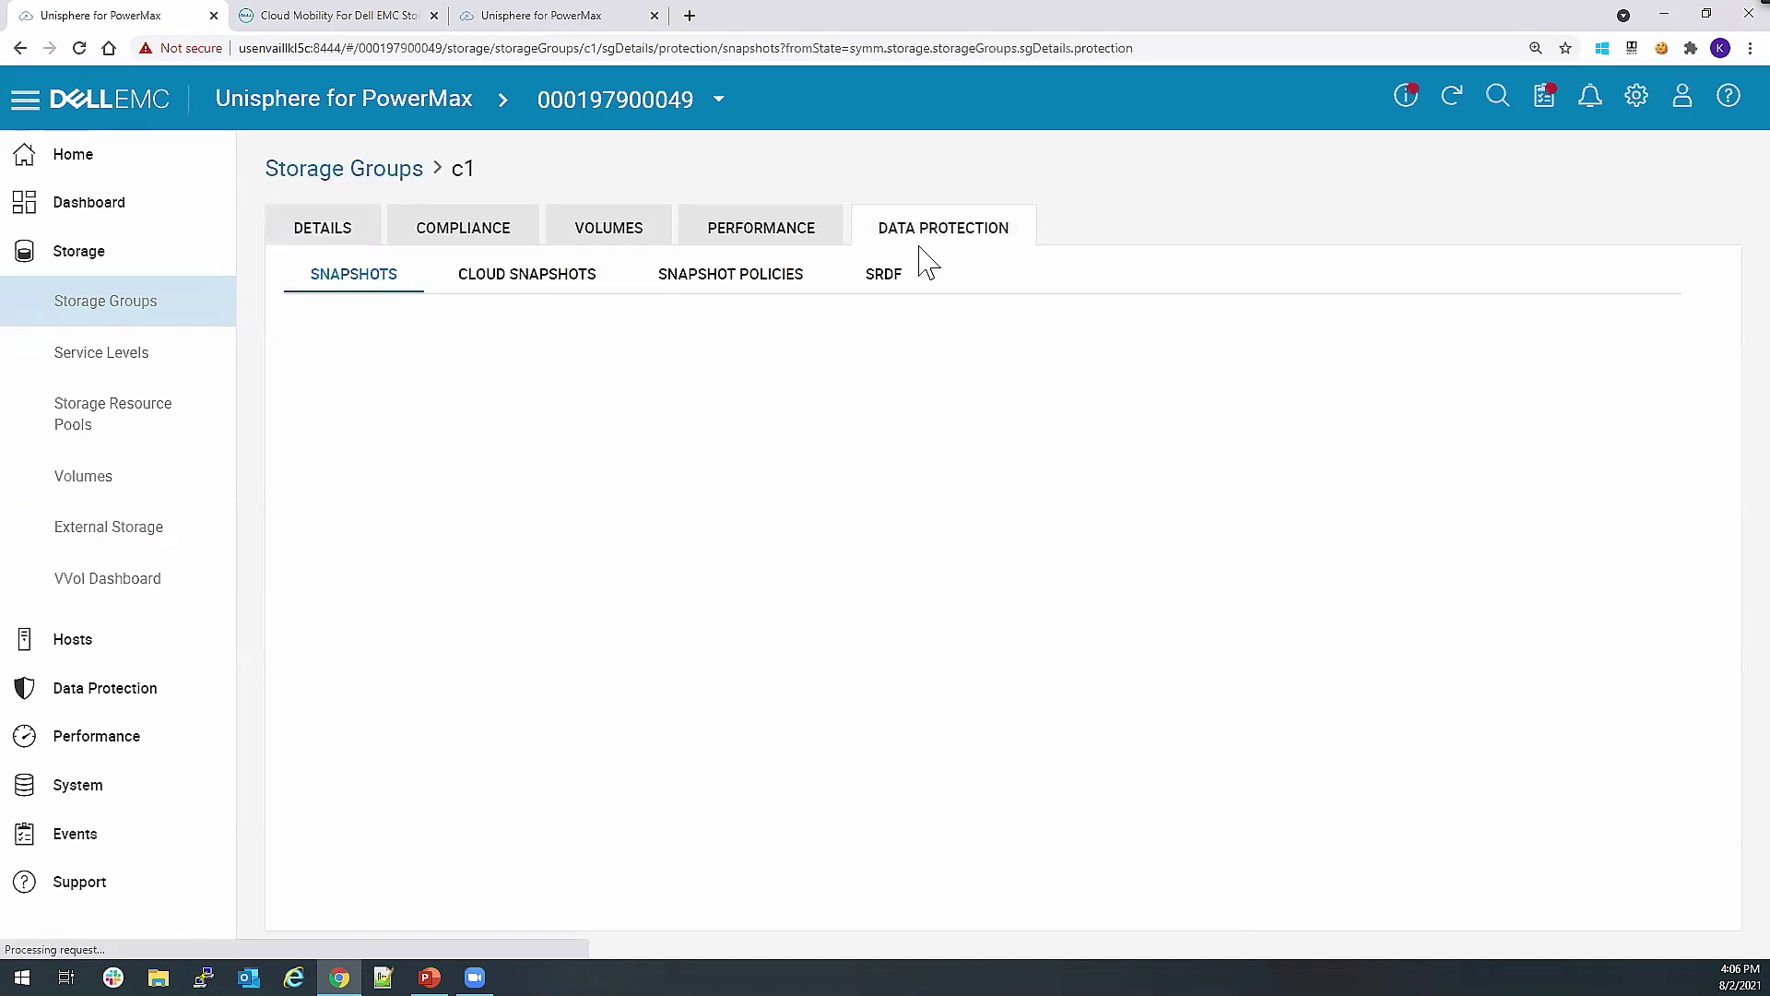
left_click(512, 282)
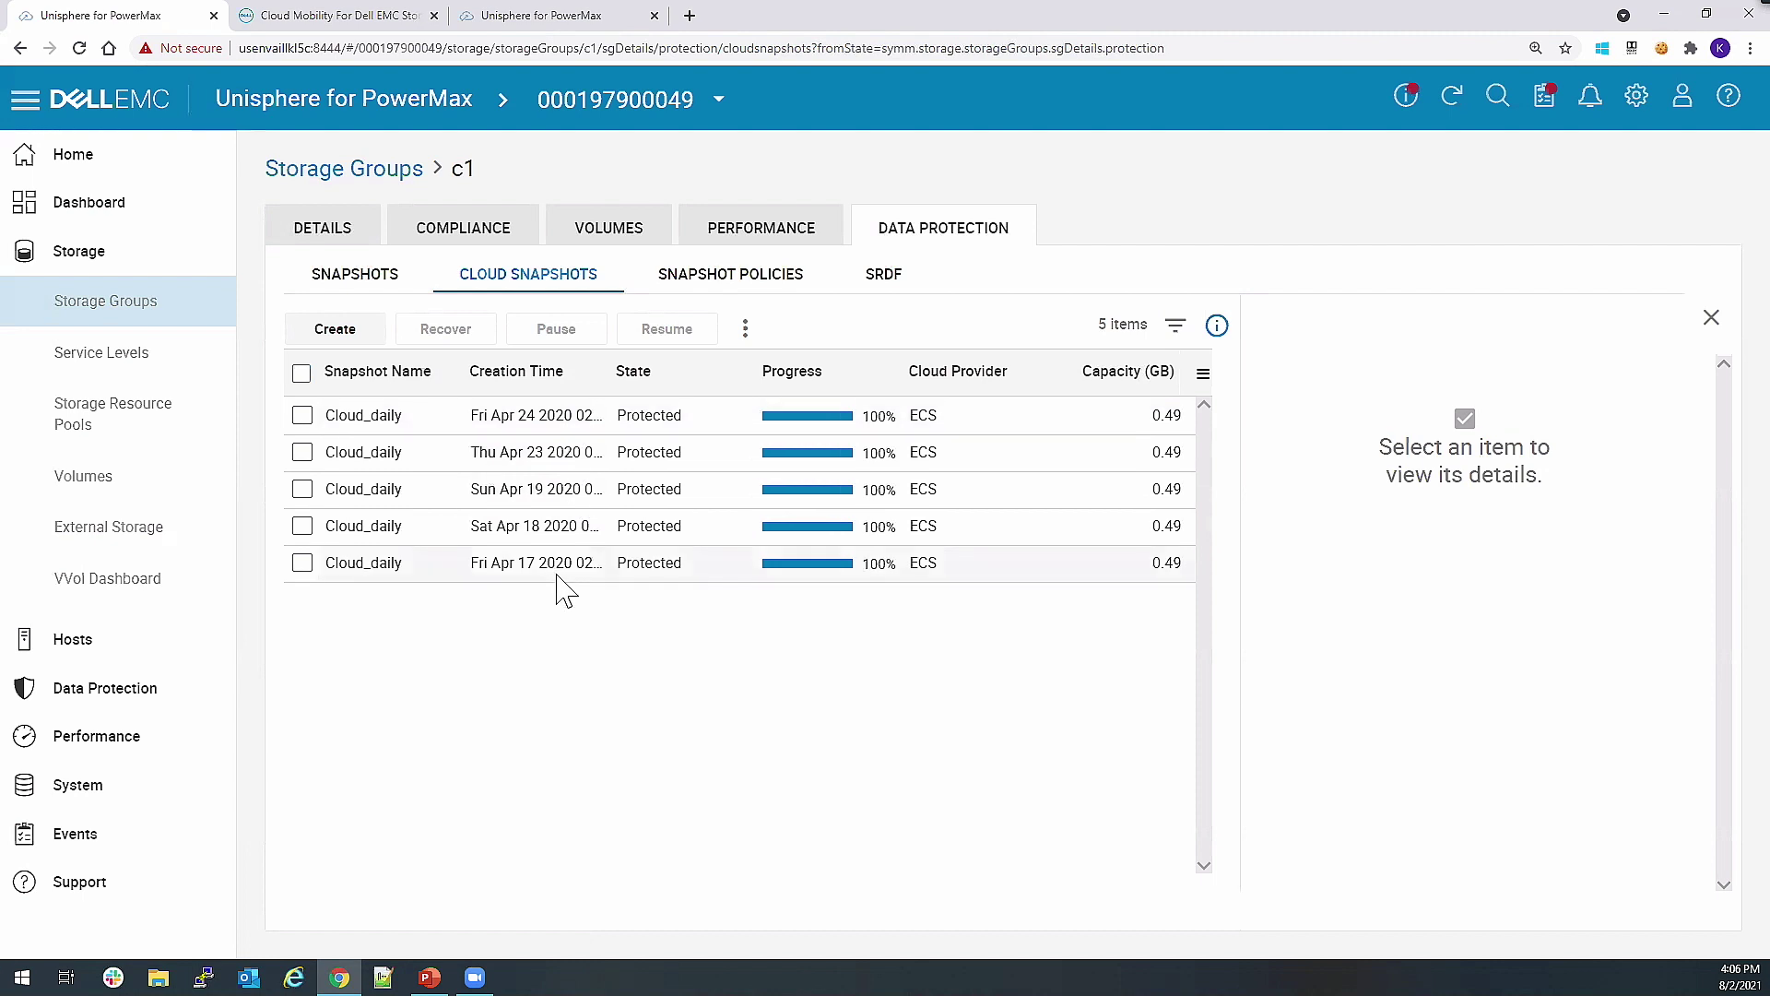
left_click(303, 526)
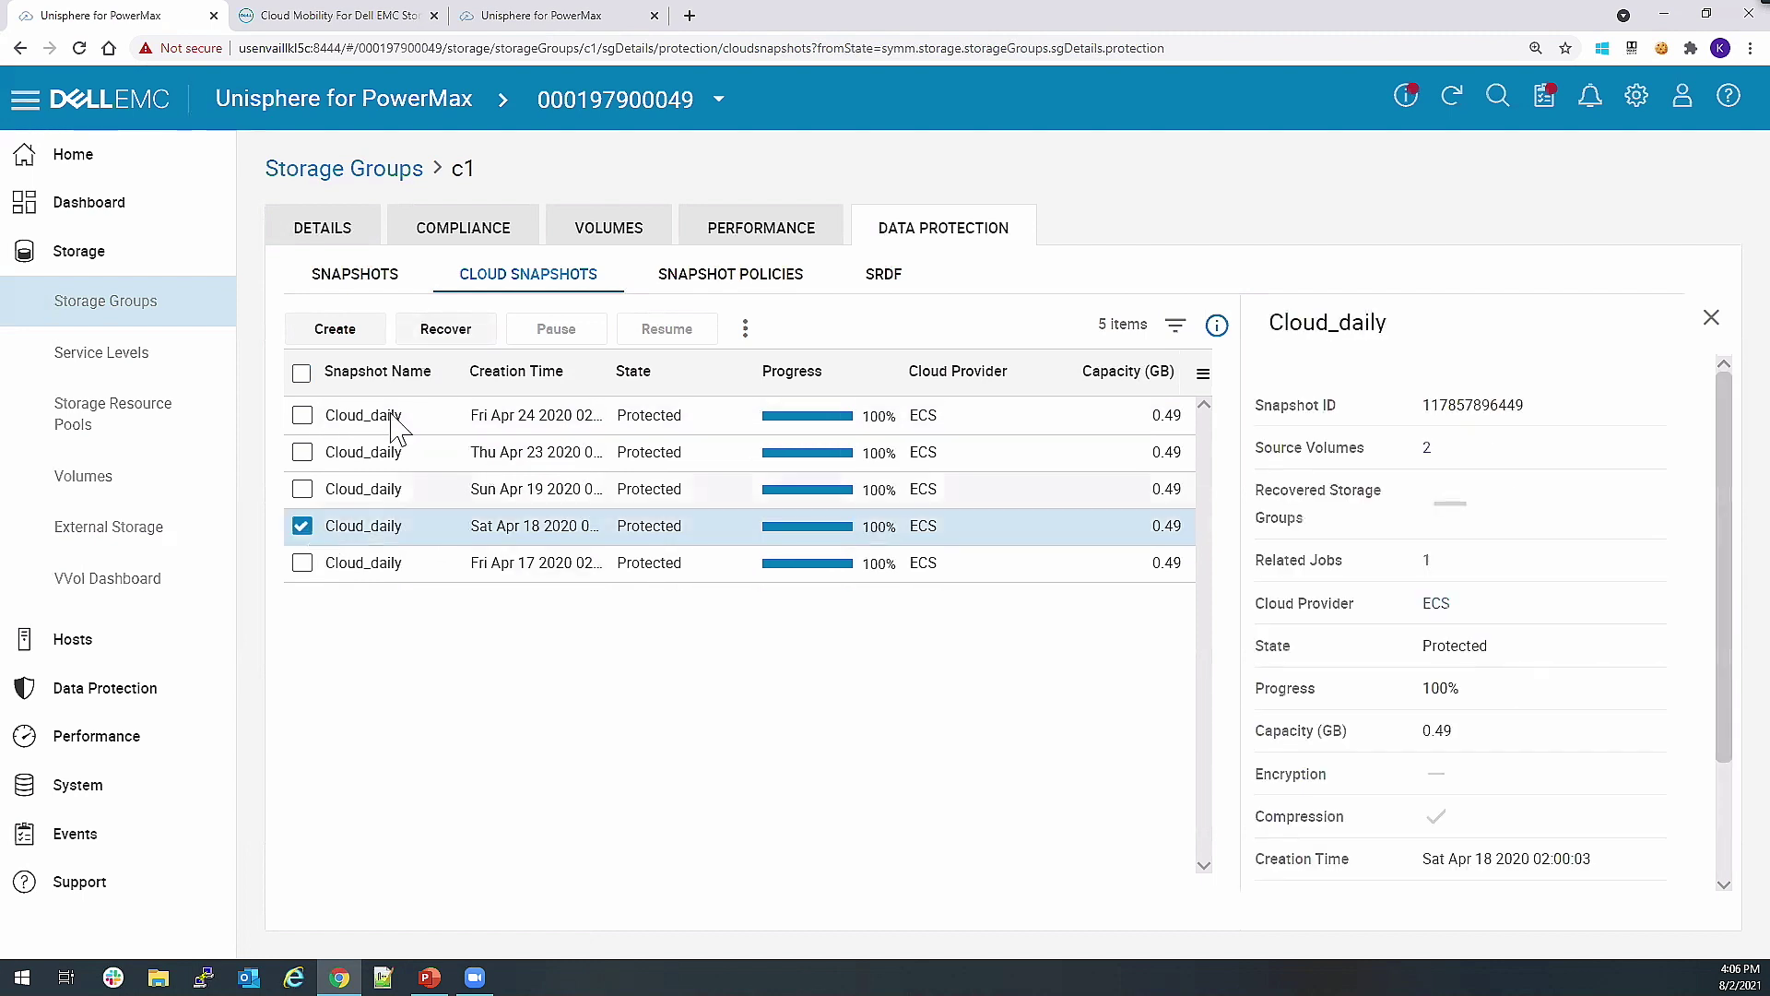
Draft a recovery named recovery-clou on SRP_1 at Platinum service level, then cancel it.
left_click(452, 337)
left_click(633, 494)
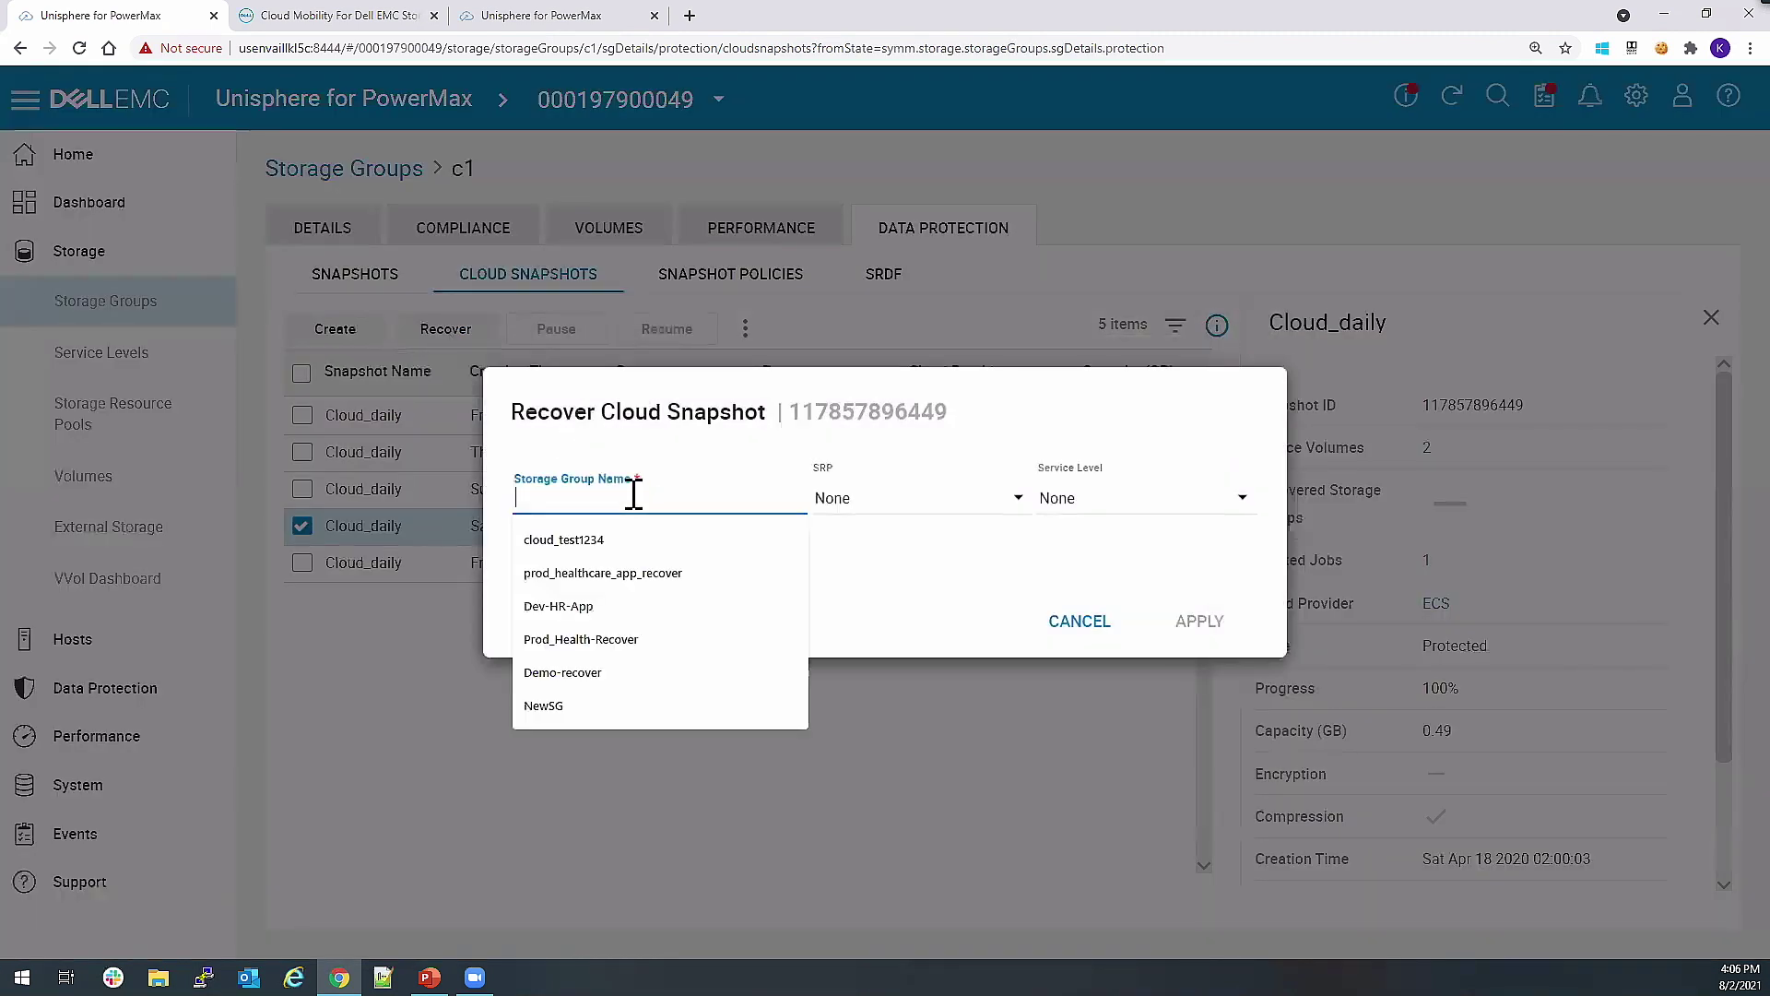
type("recove")
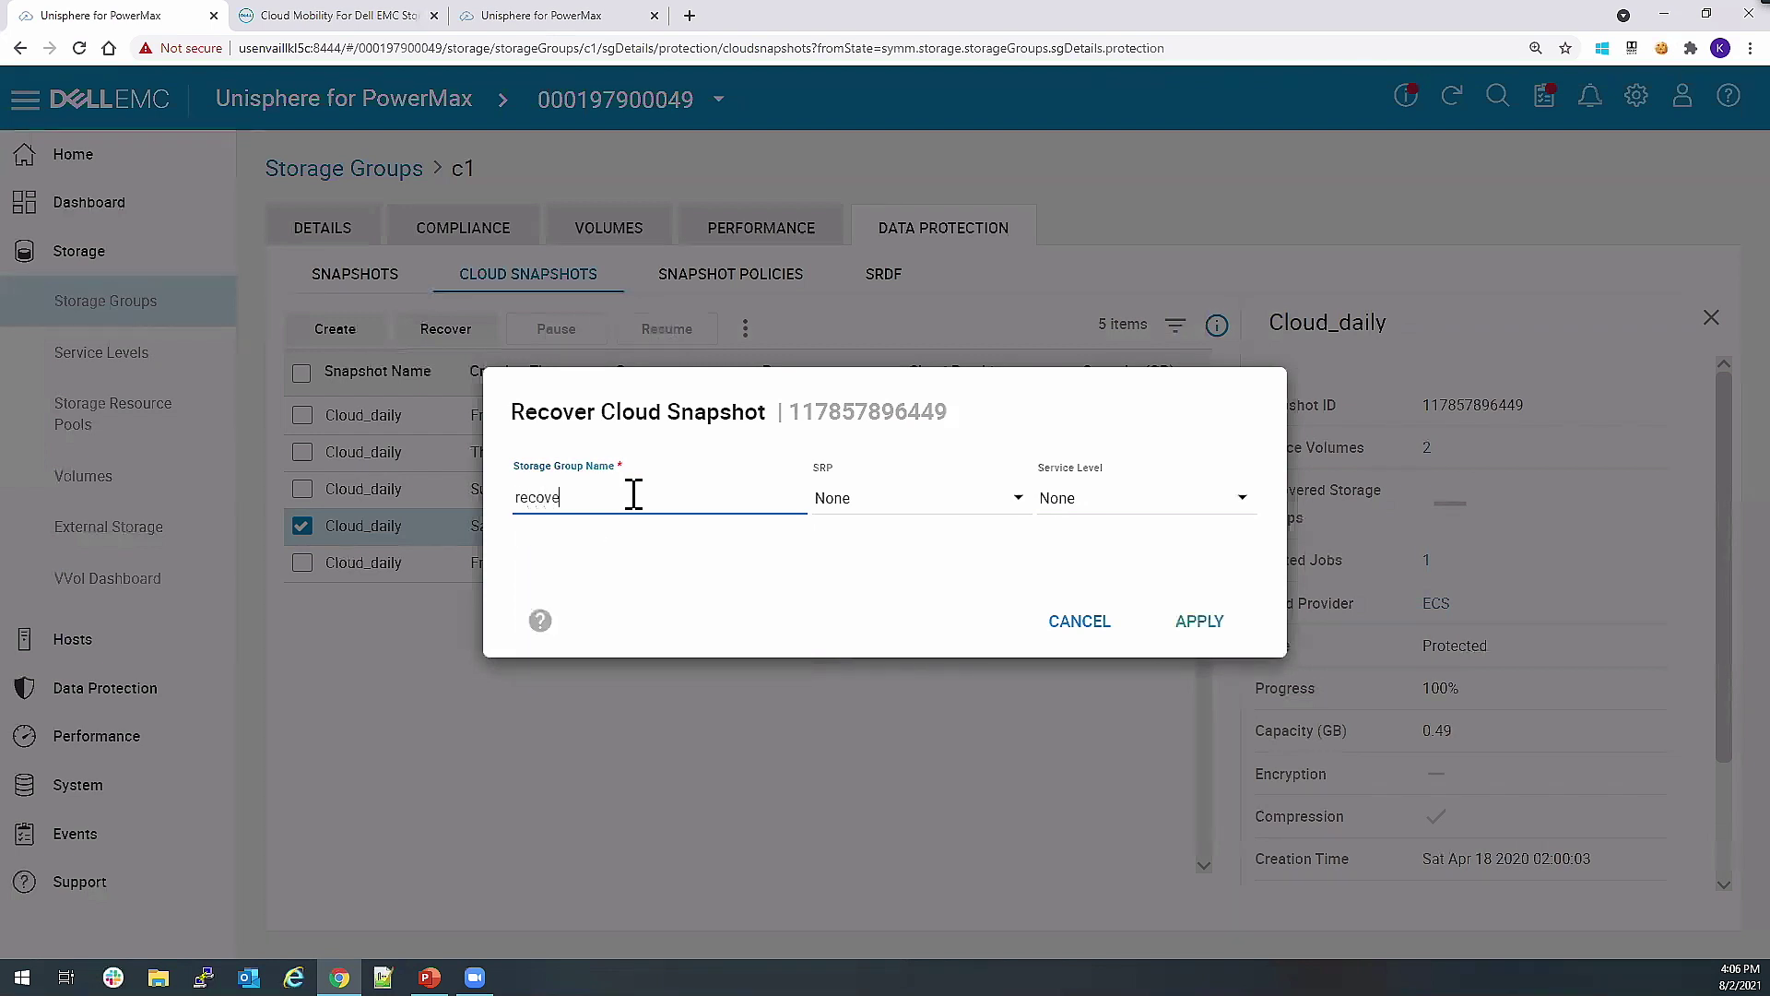
type("ry-cloud")
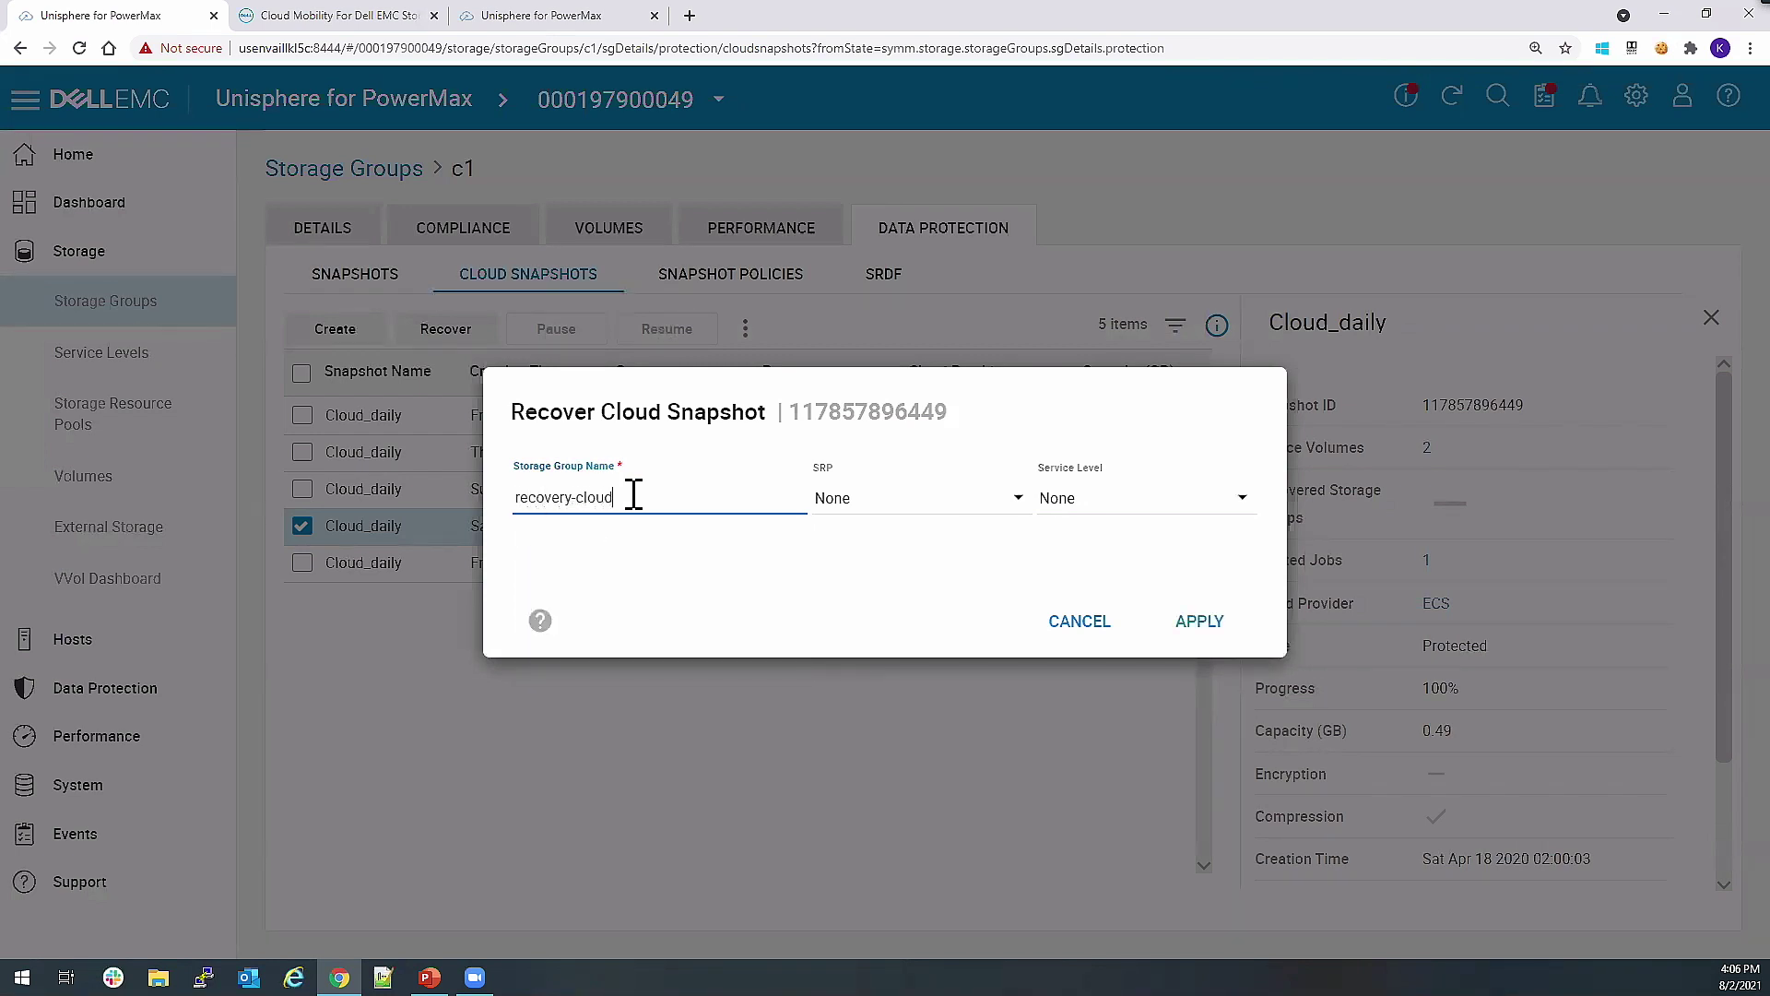
left_click(871, 503)
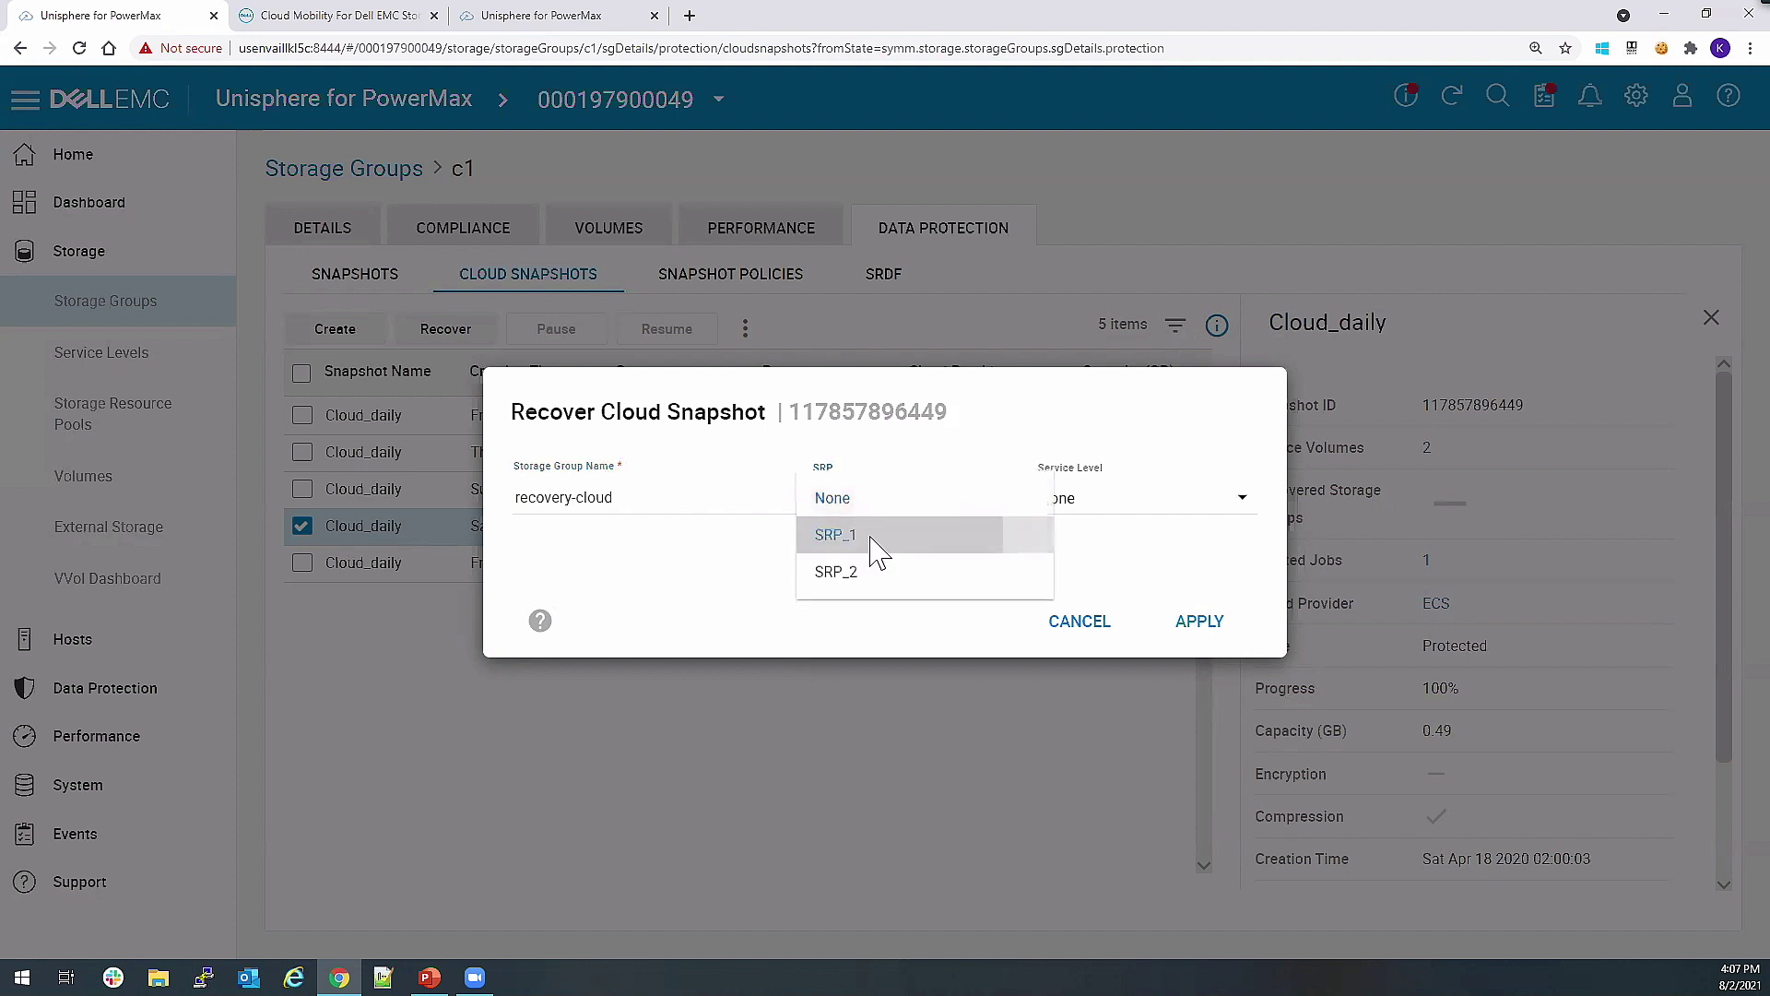
left_click(871, 538)
left_click(1154, 509)
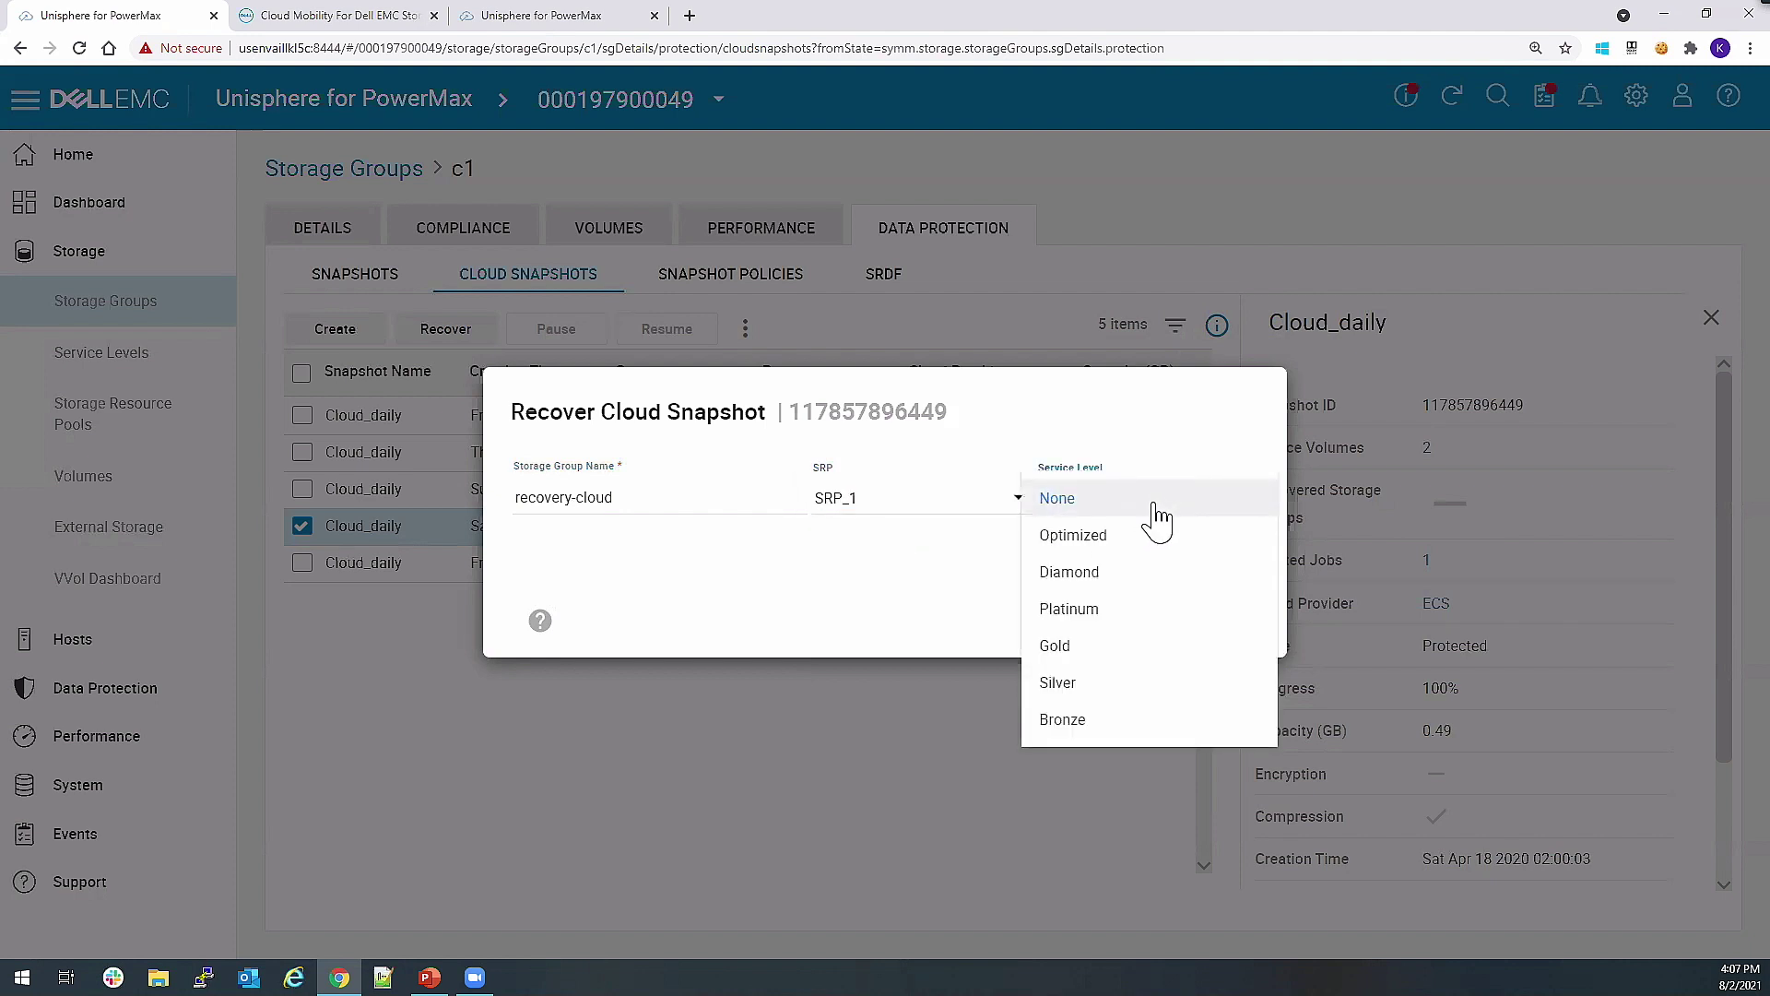
left_click(1151, 612)
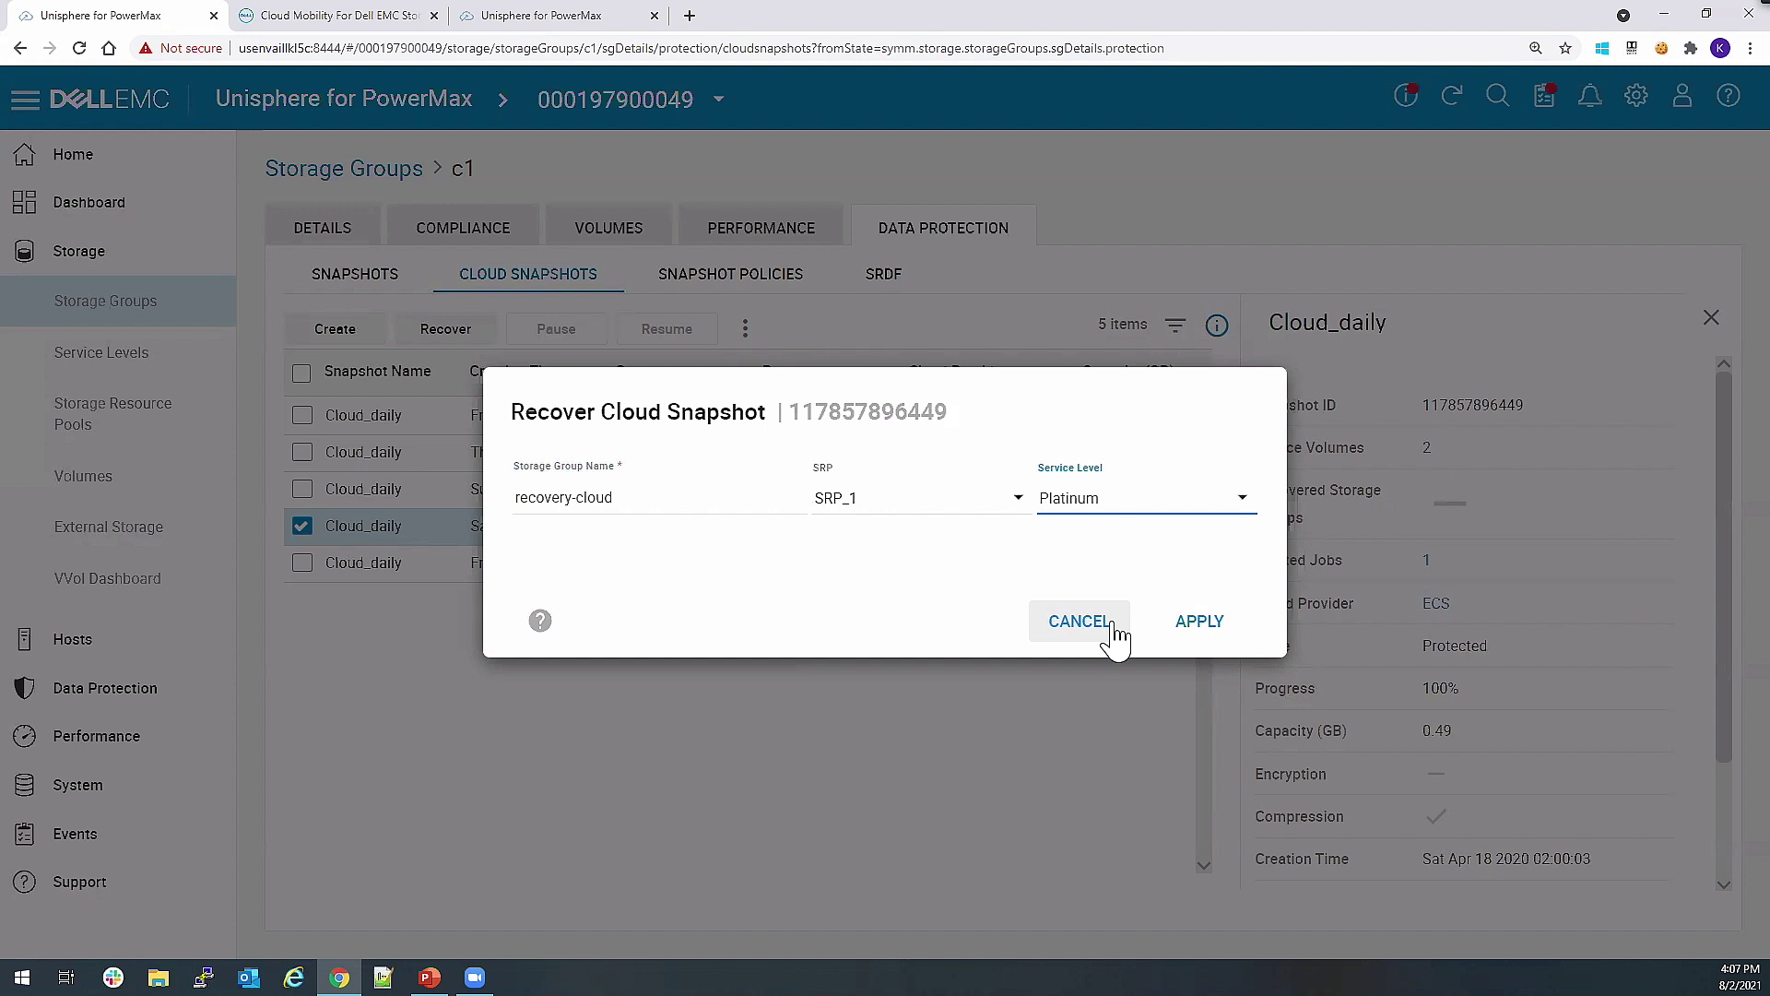
left_click(1113, 625)
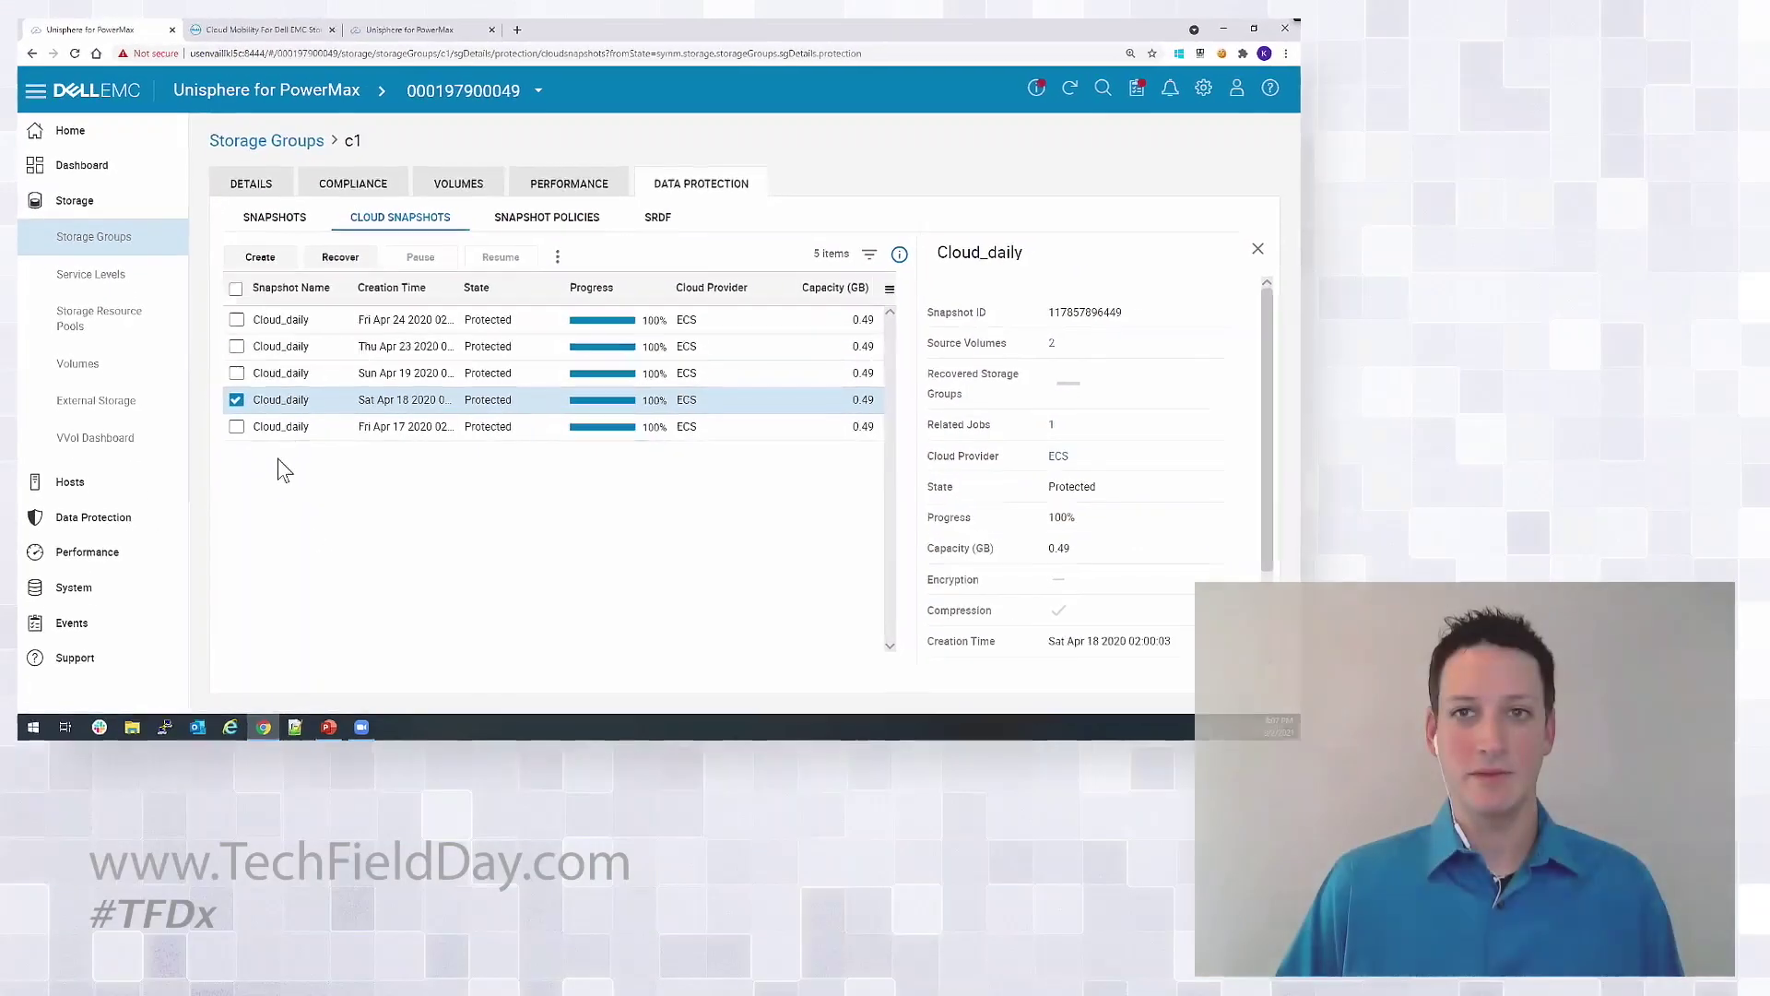
left_click(111, 546)
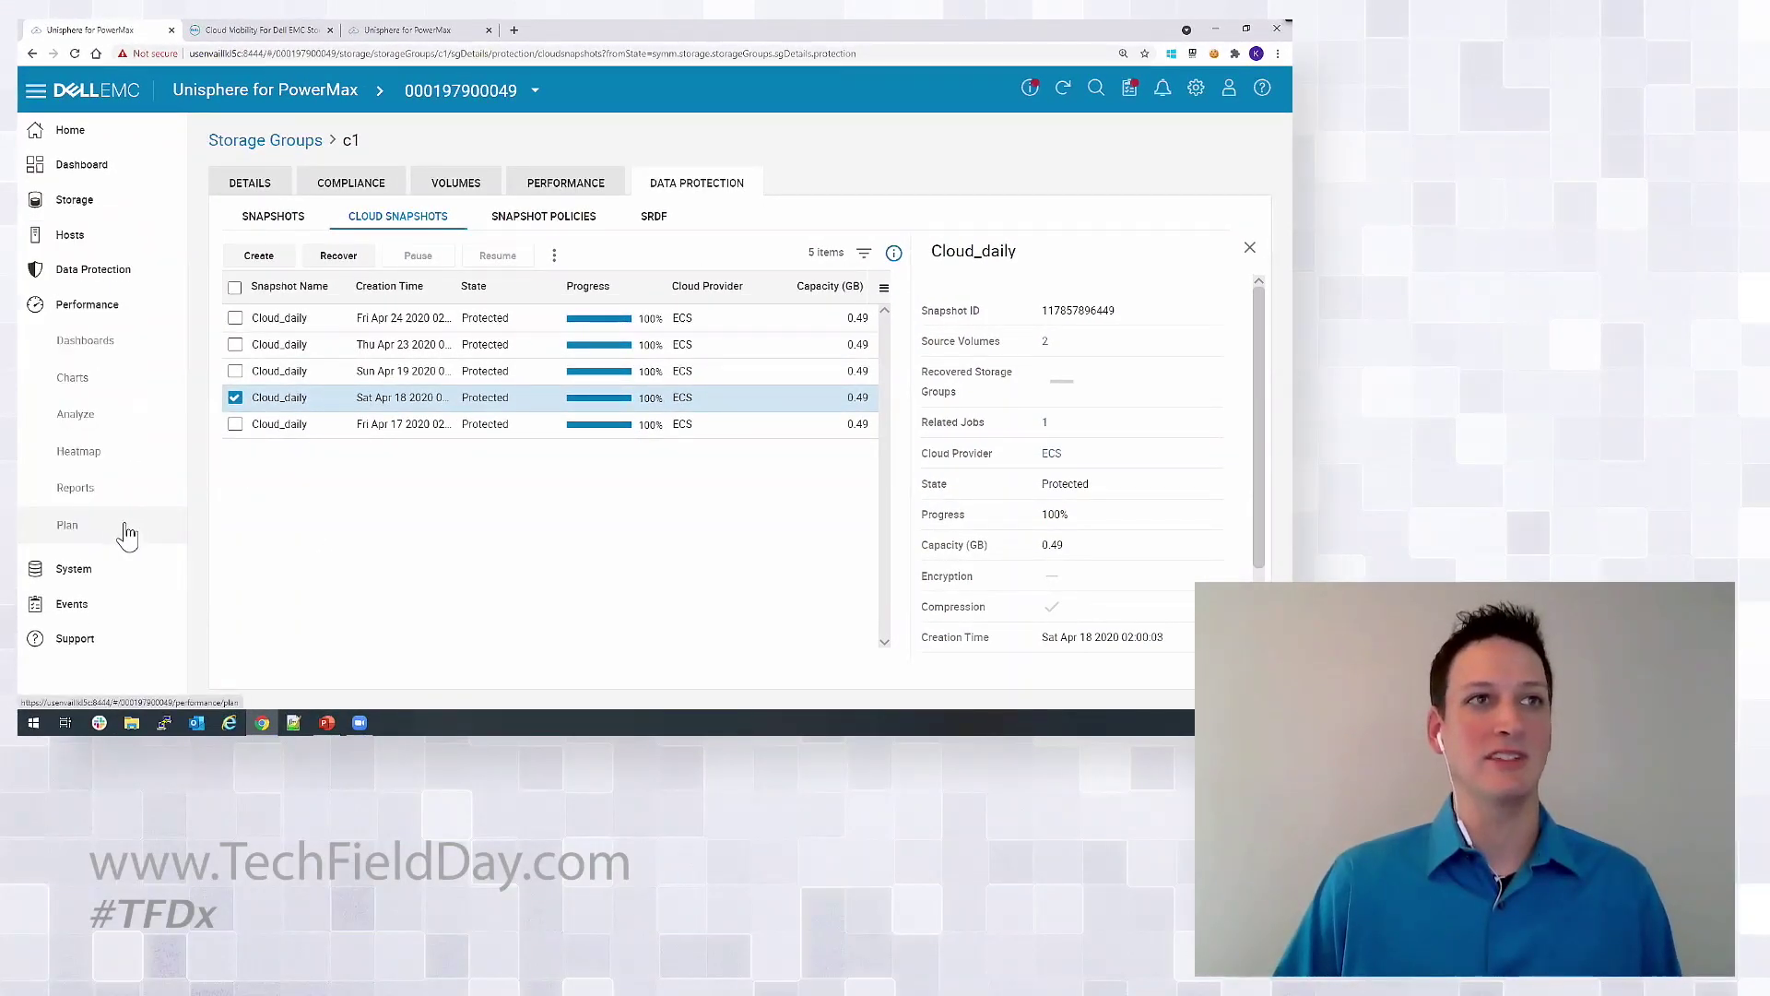
Open System > Cloud > Cloud Snapshot Policies to show the existing daily CloudPolicy.
left_click(111, 579)
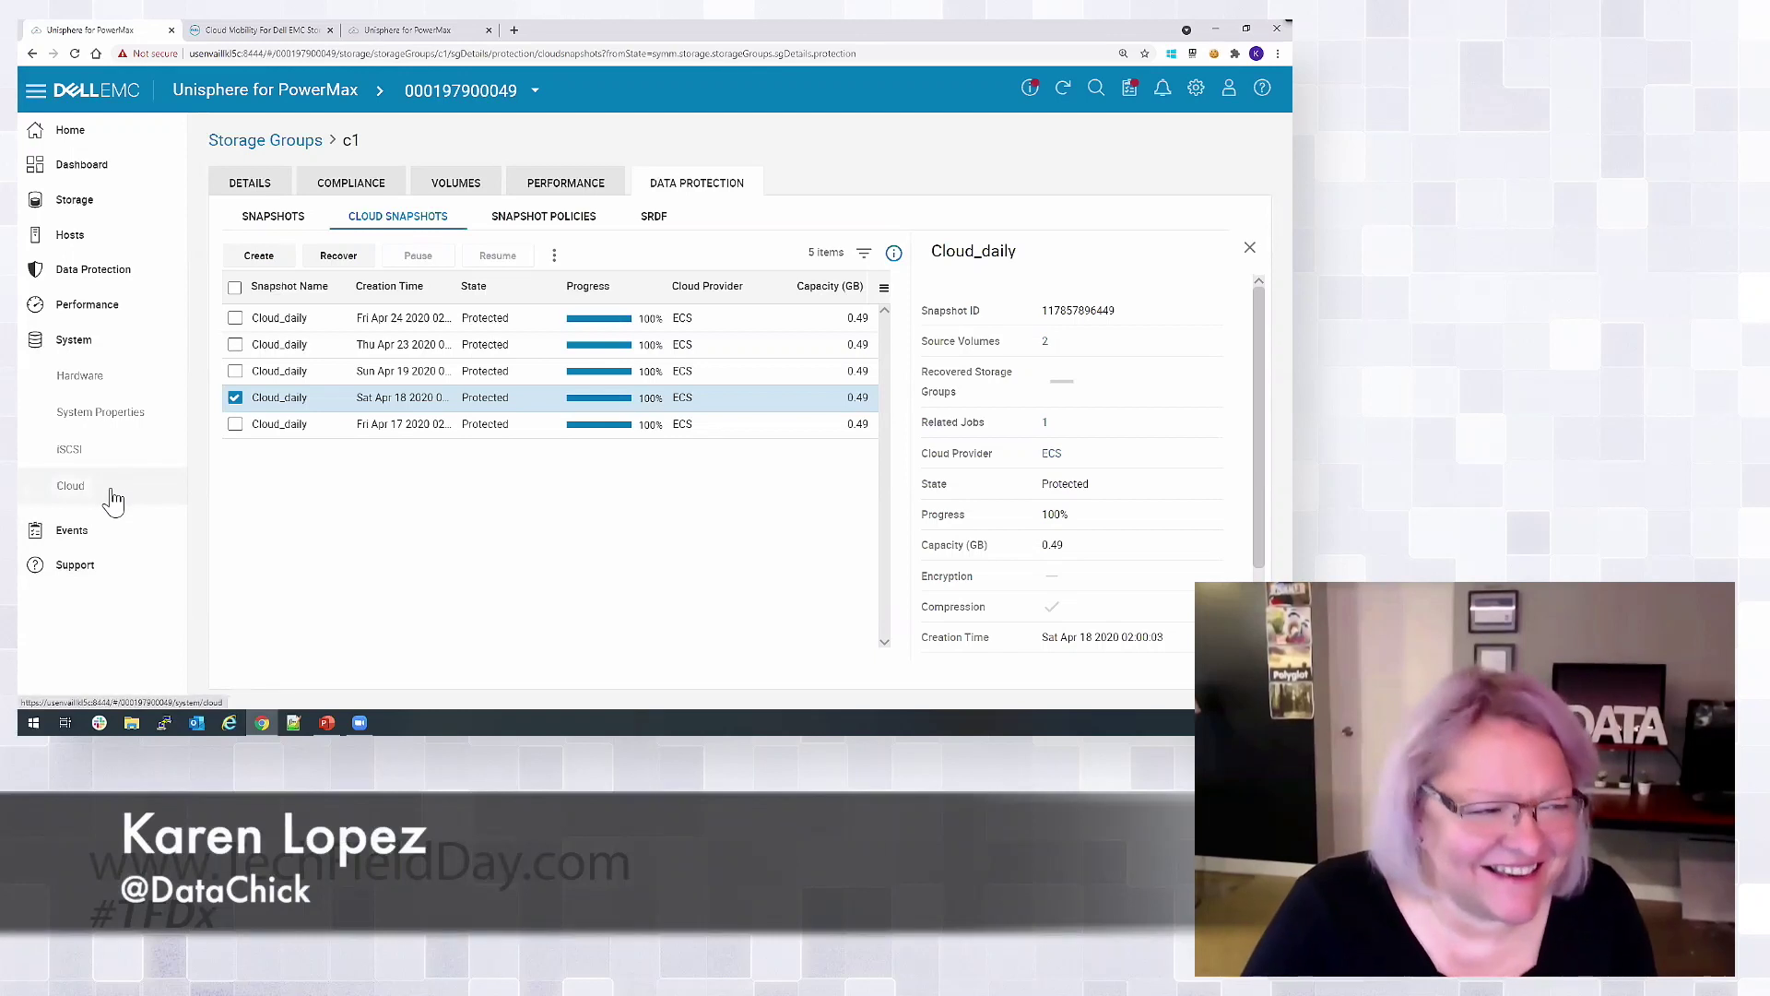
left_click(111, 495)
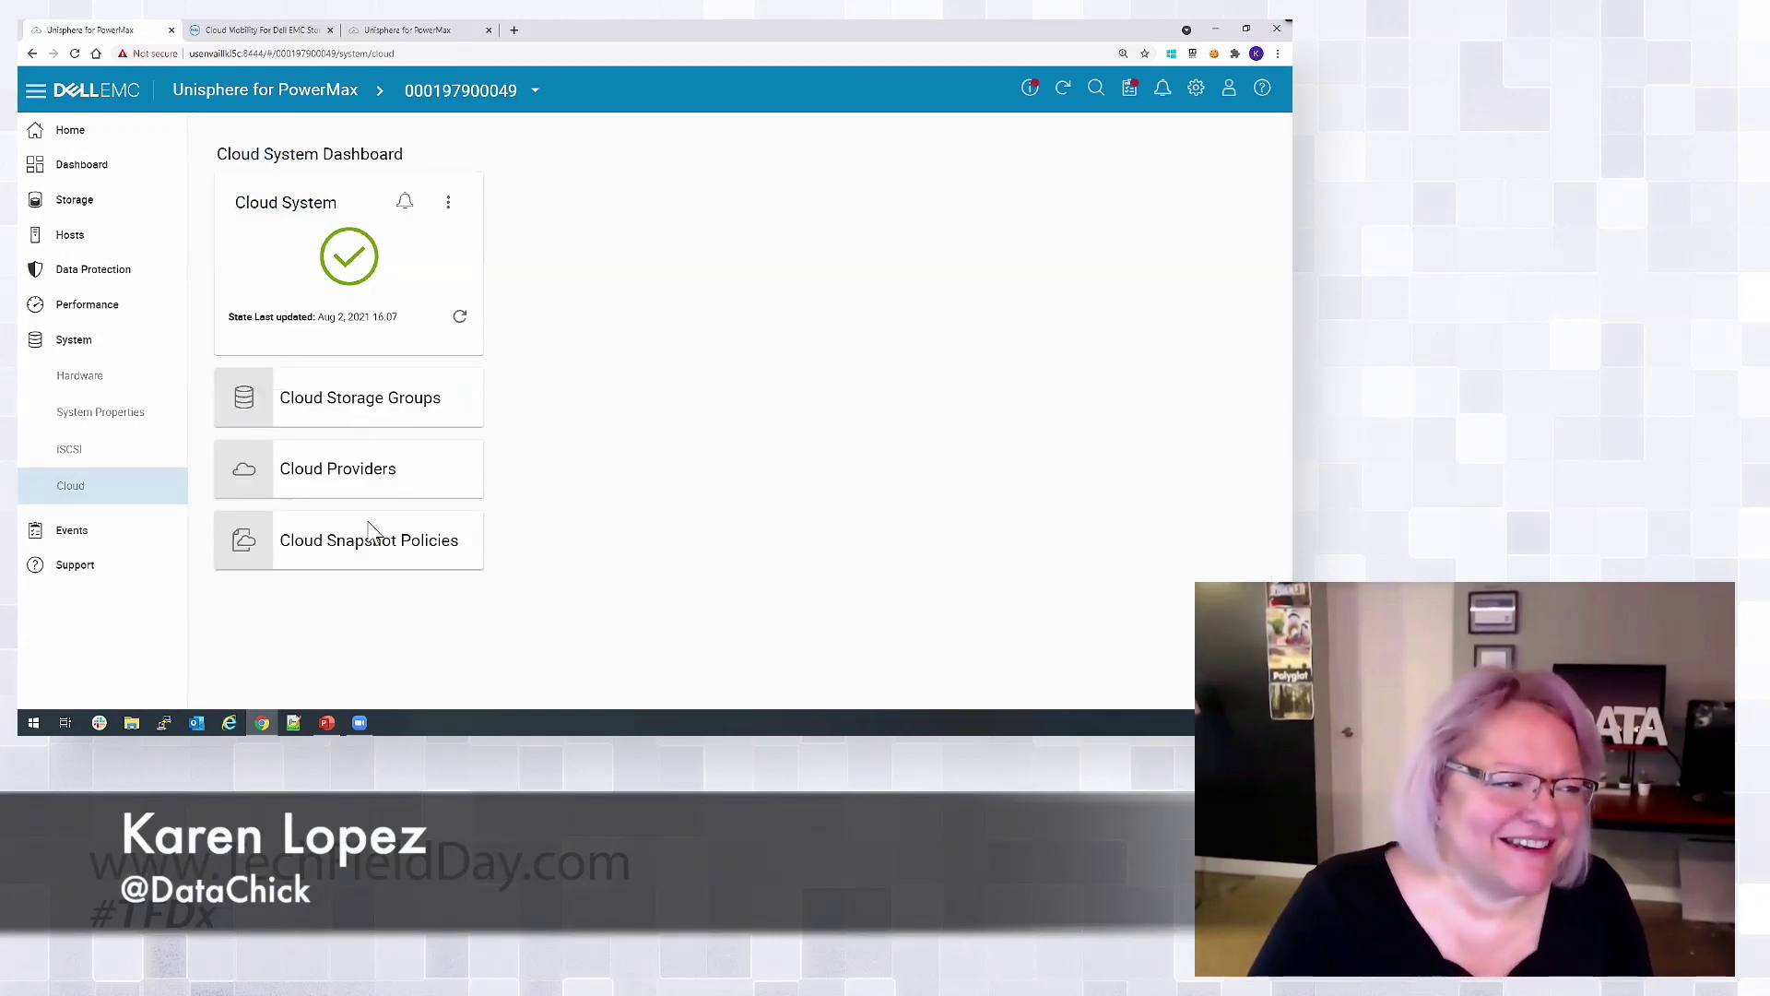
left_click(312, 556)
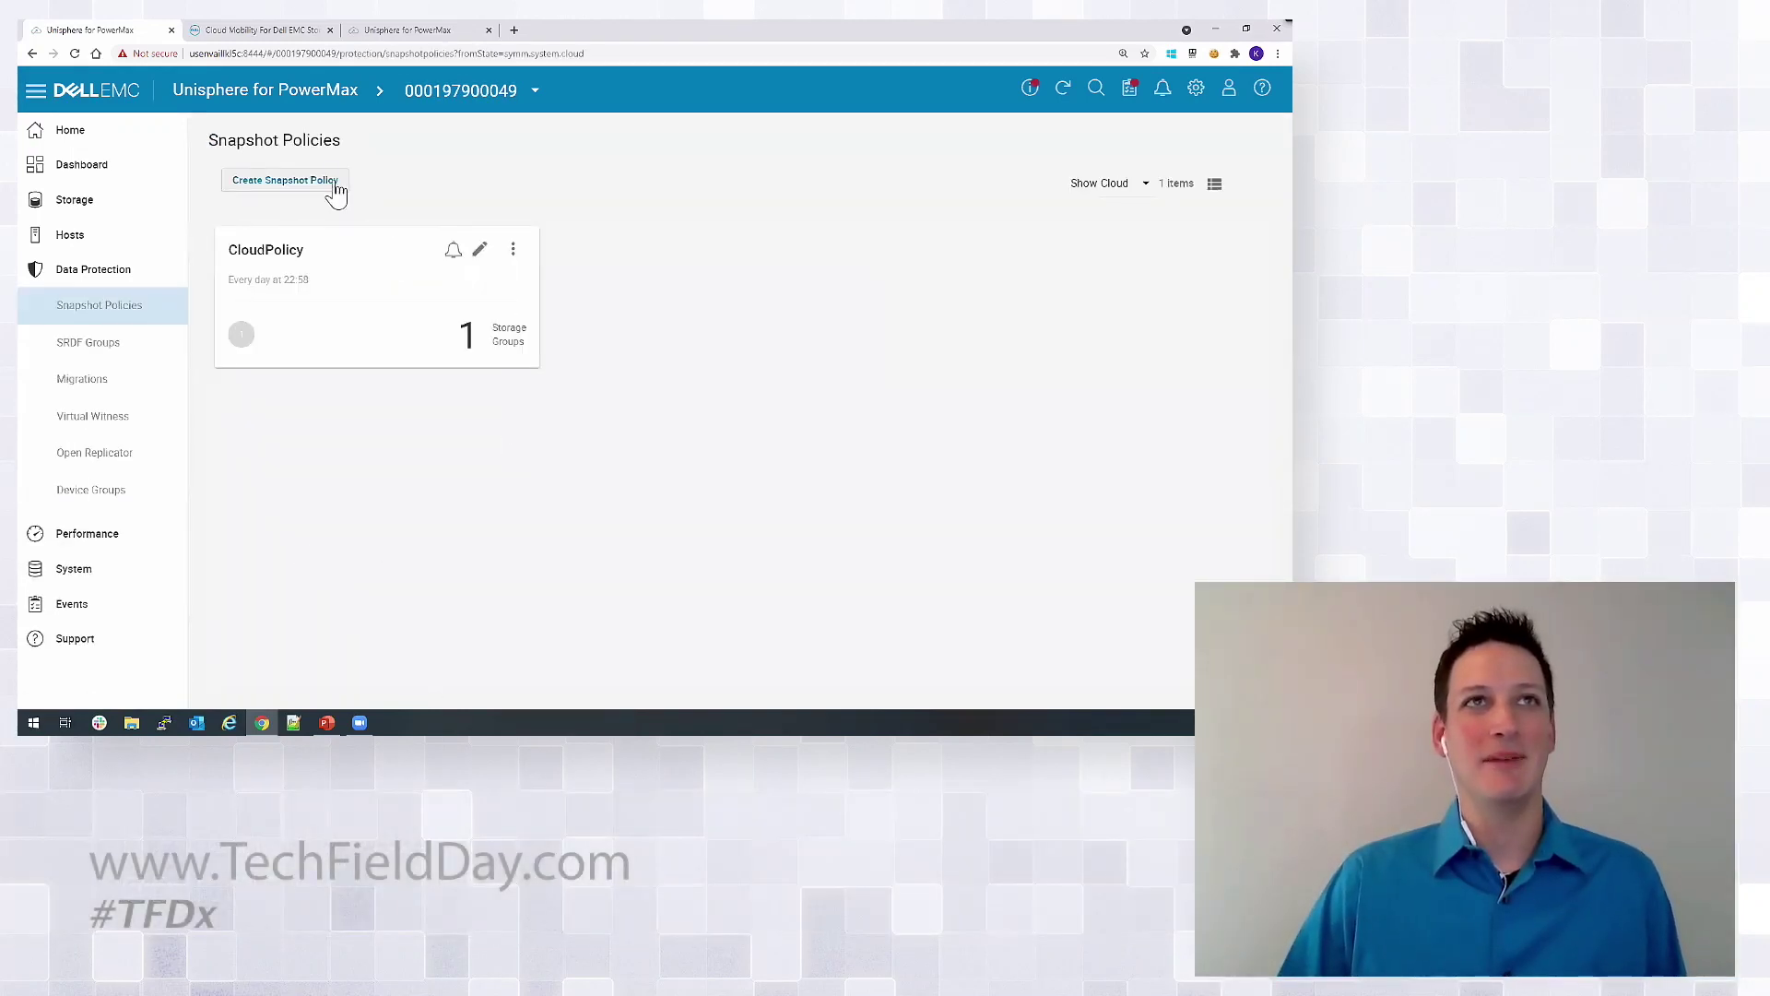
Draft a new Cloud snapshot policy keeping 3 Days, then discard it.
left_click(334, 185)
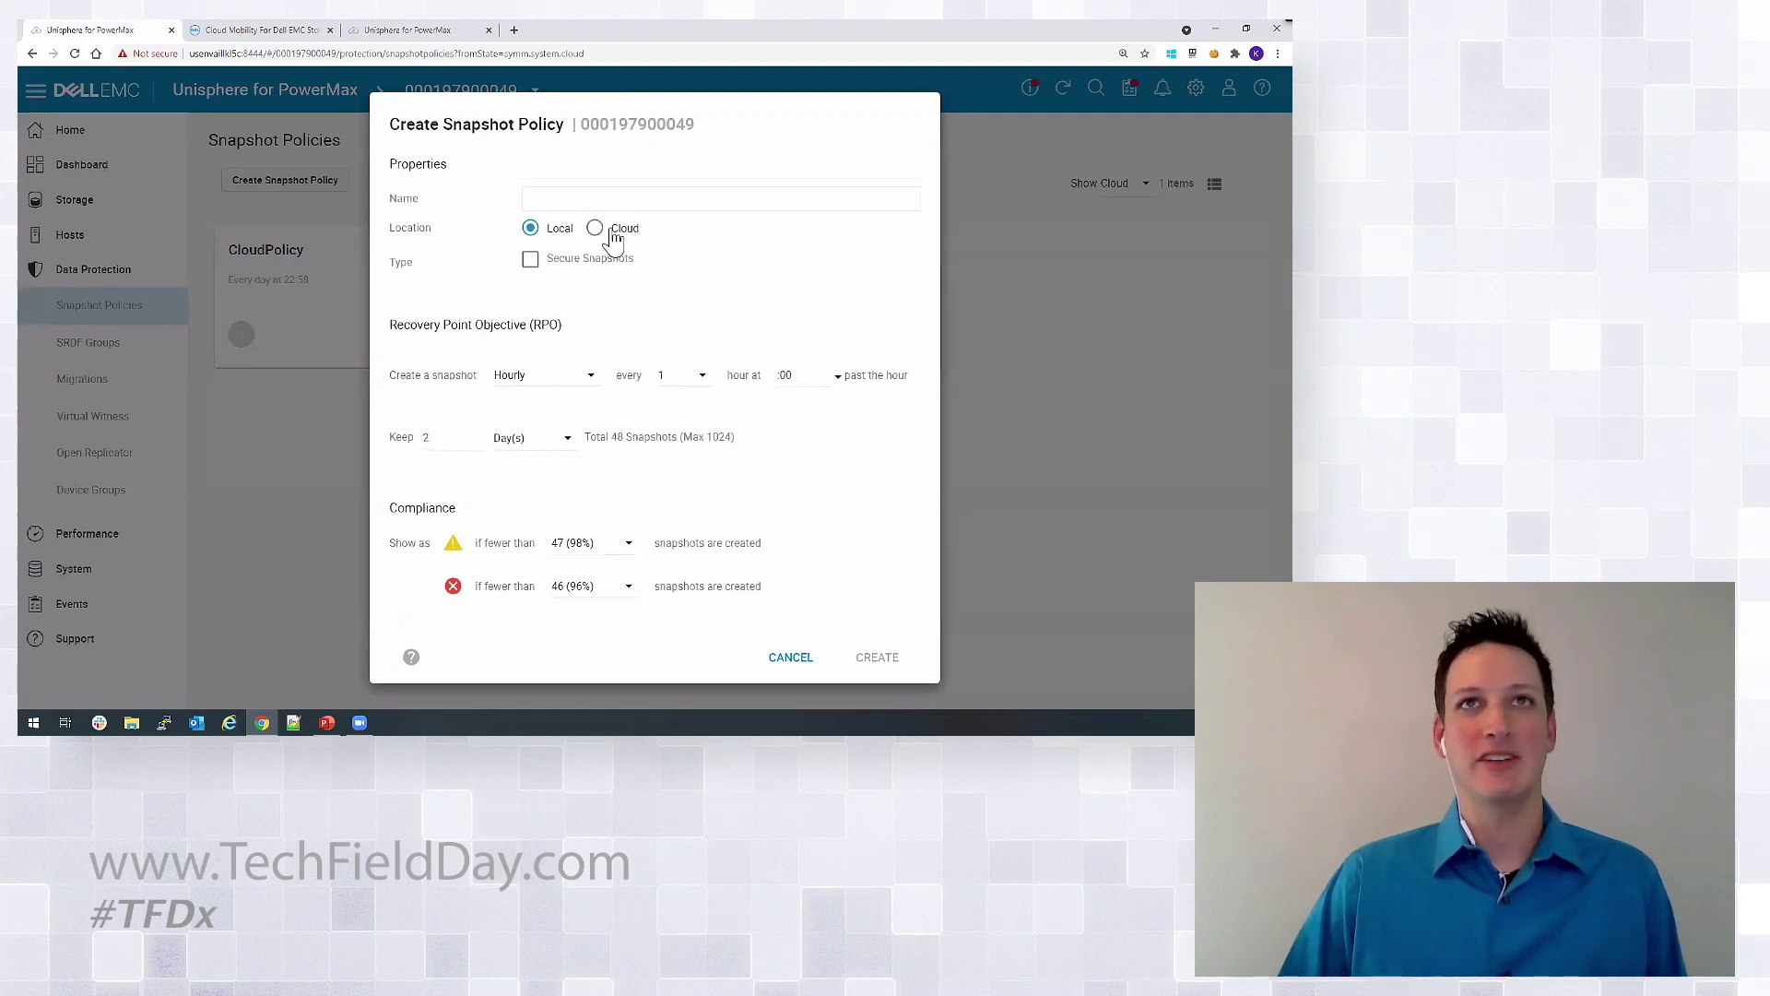
left_click(595, 228)
left_click(605, 384)
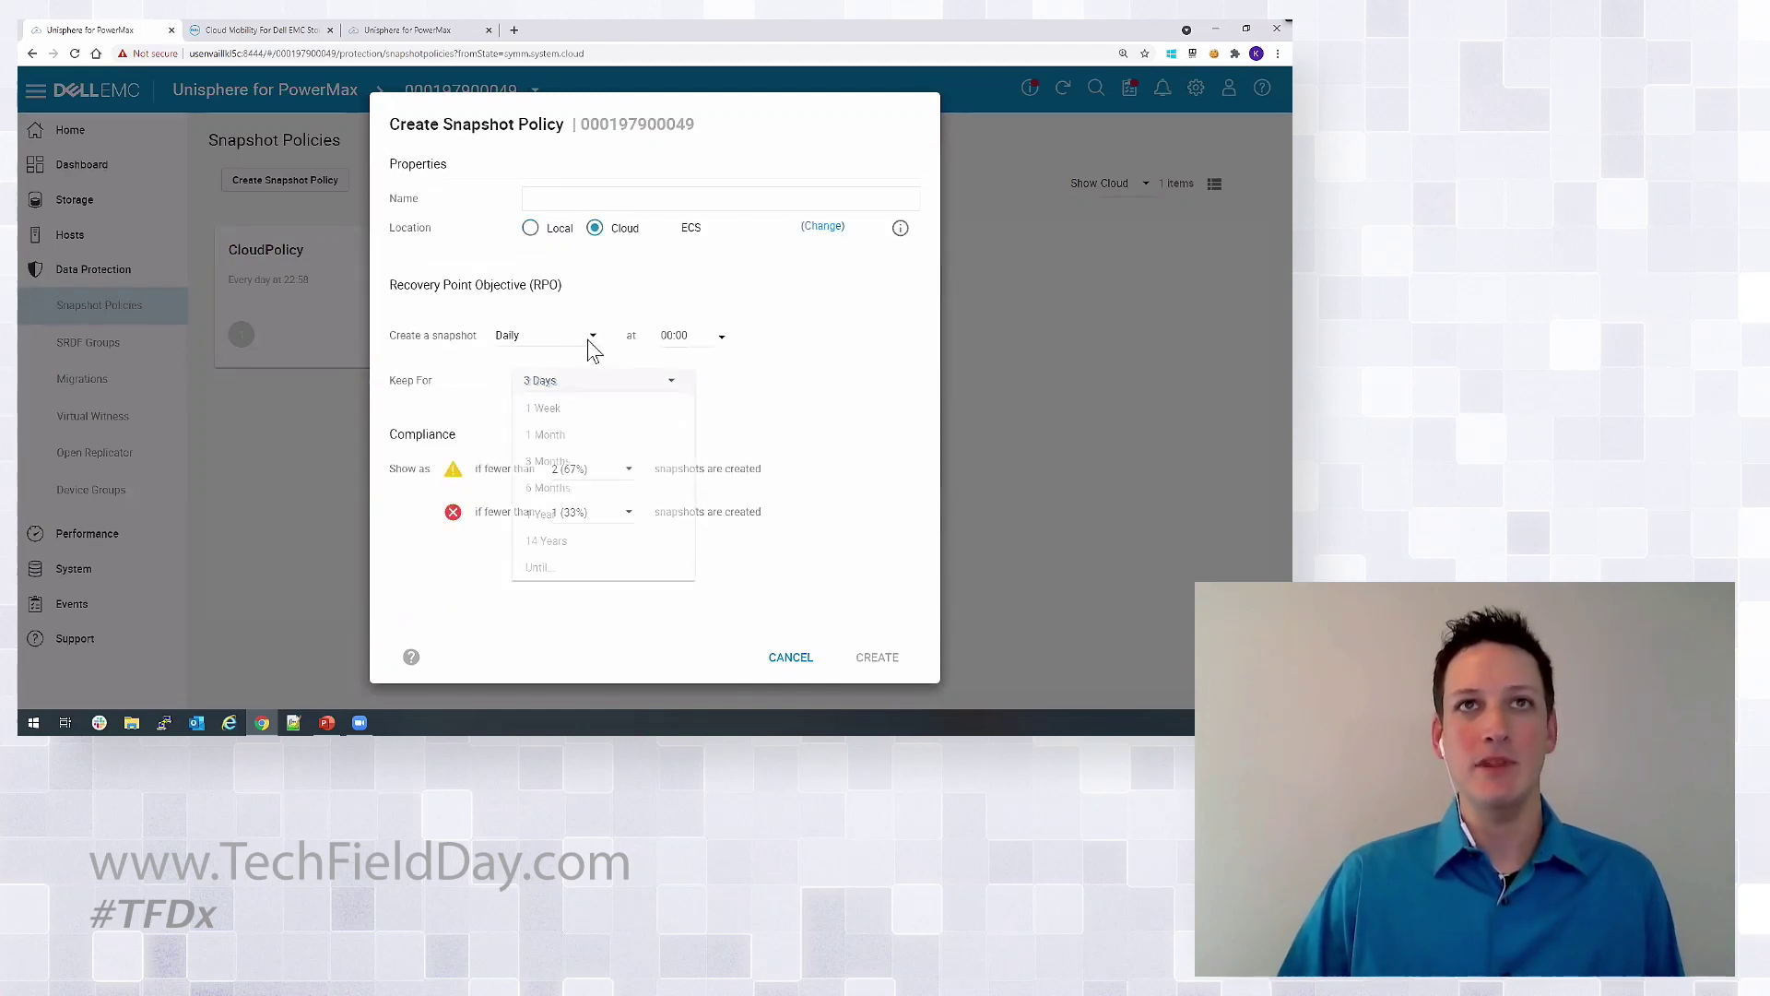
left_click(593, 344)
left_click(608, 392)
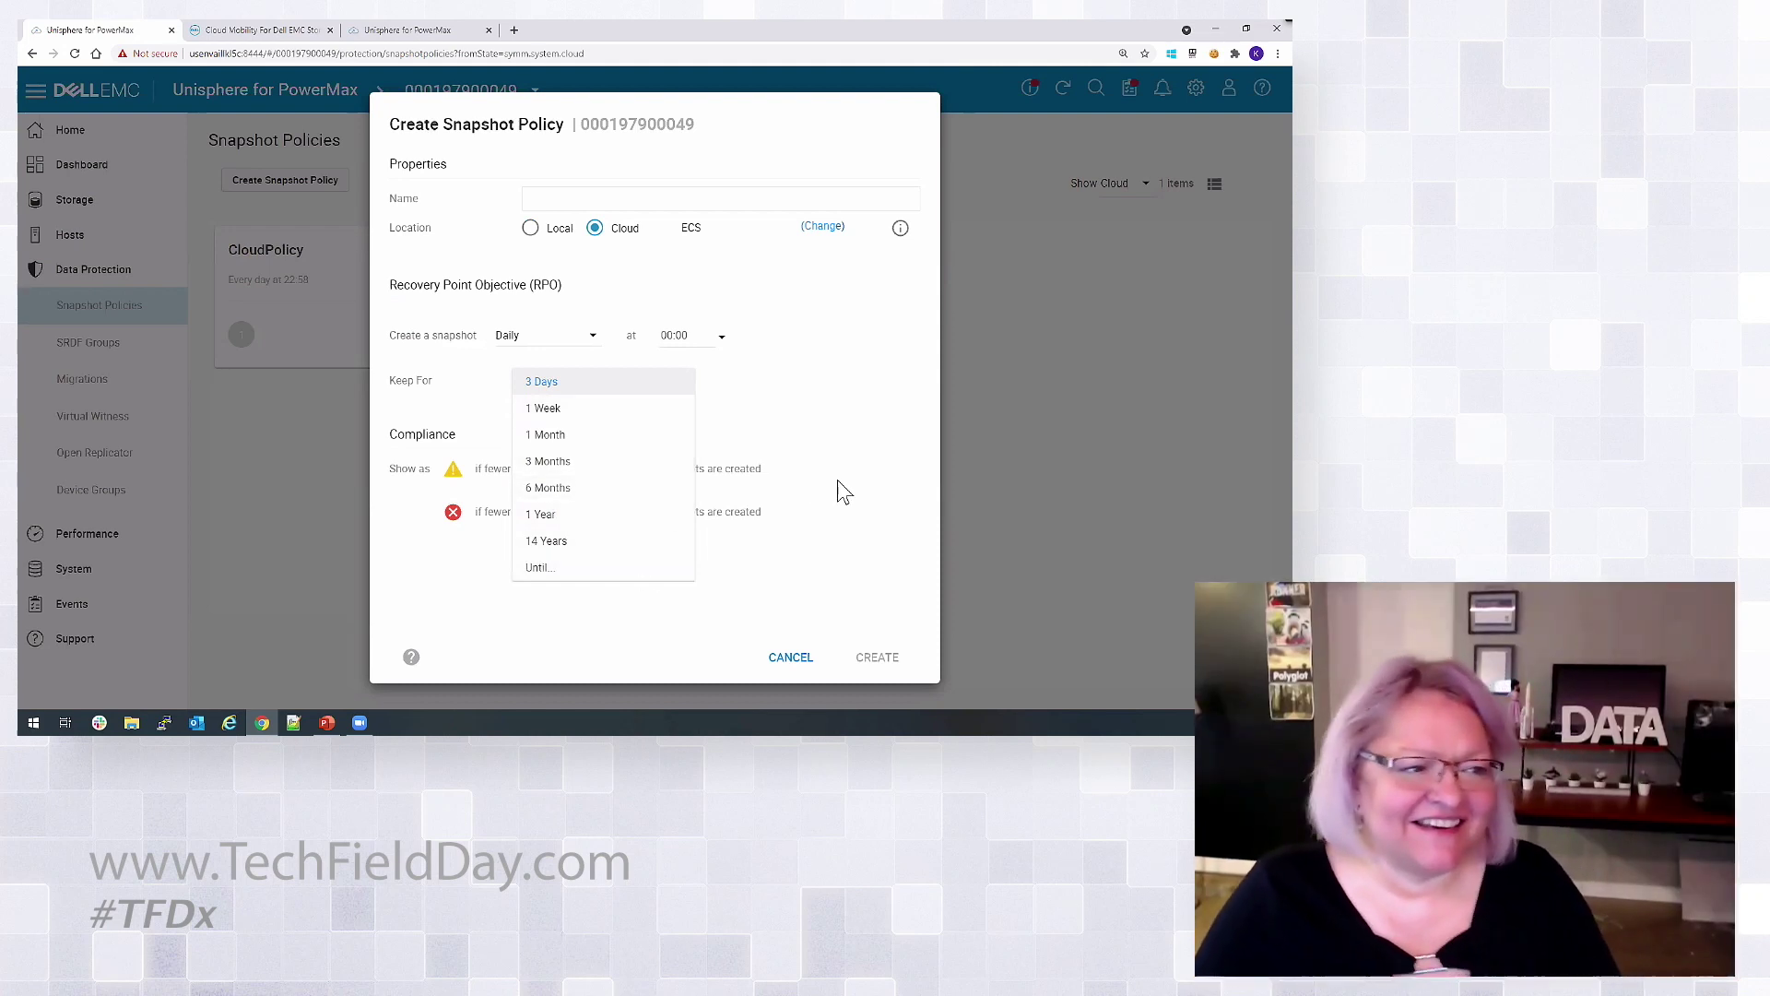
left_click(839, 481)
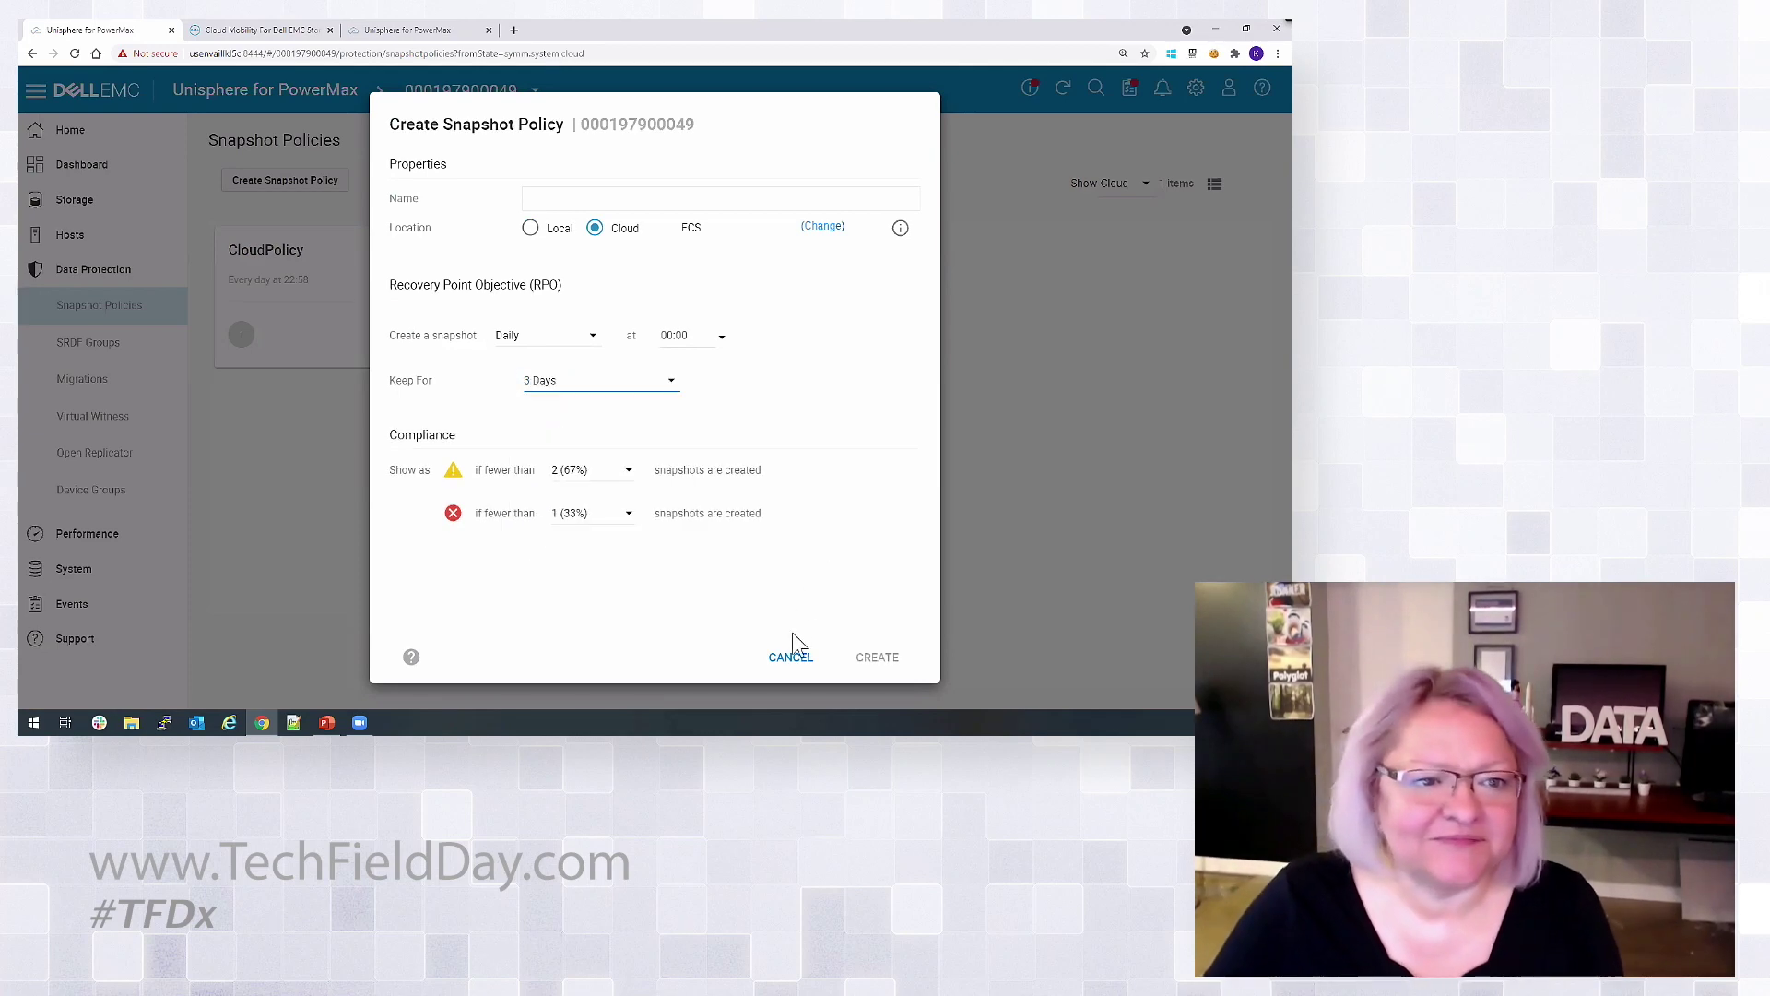
left_click(790, 657)
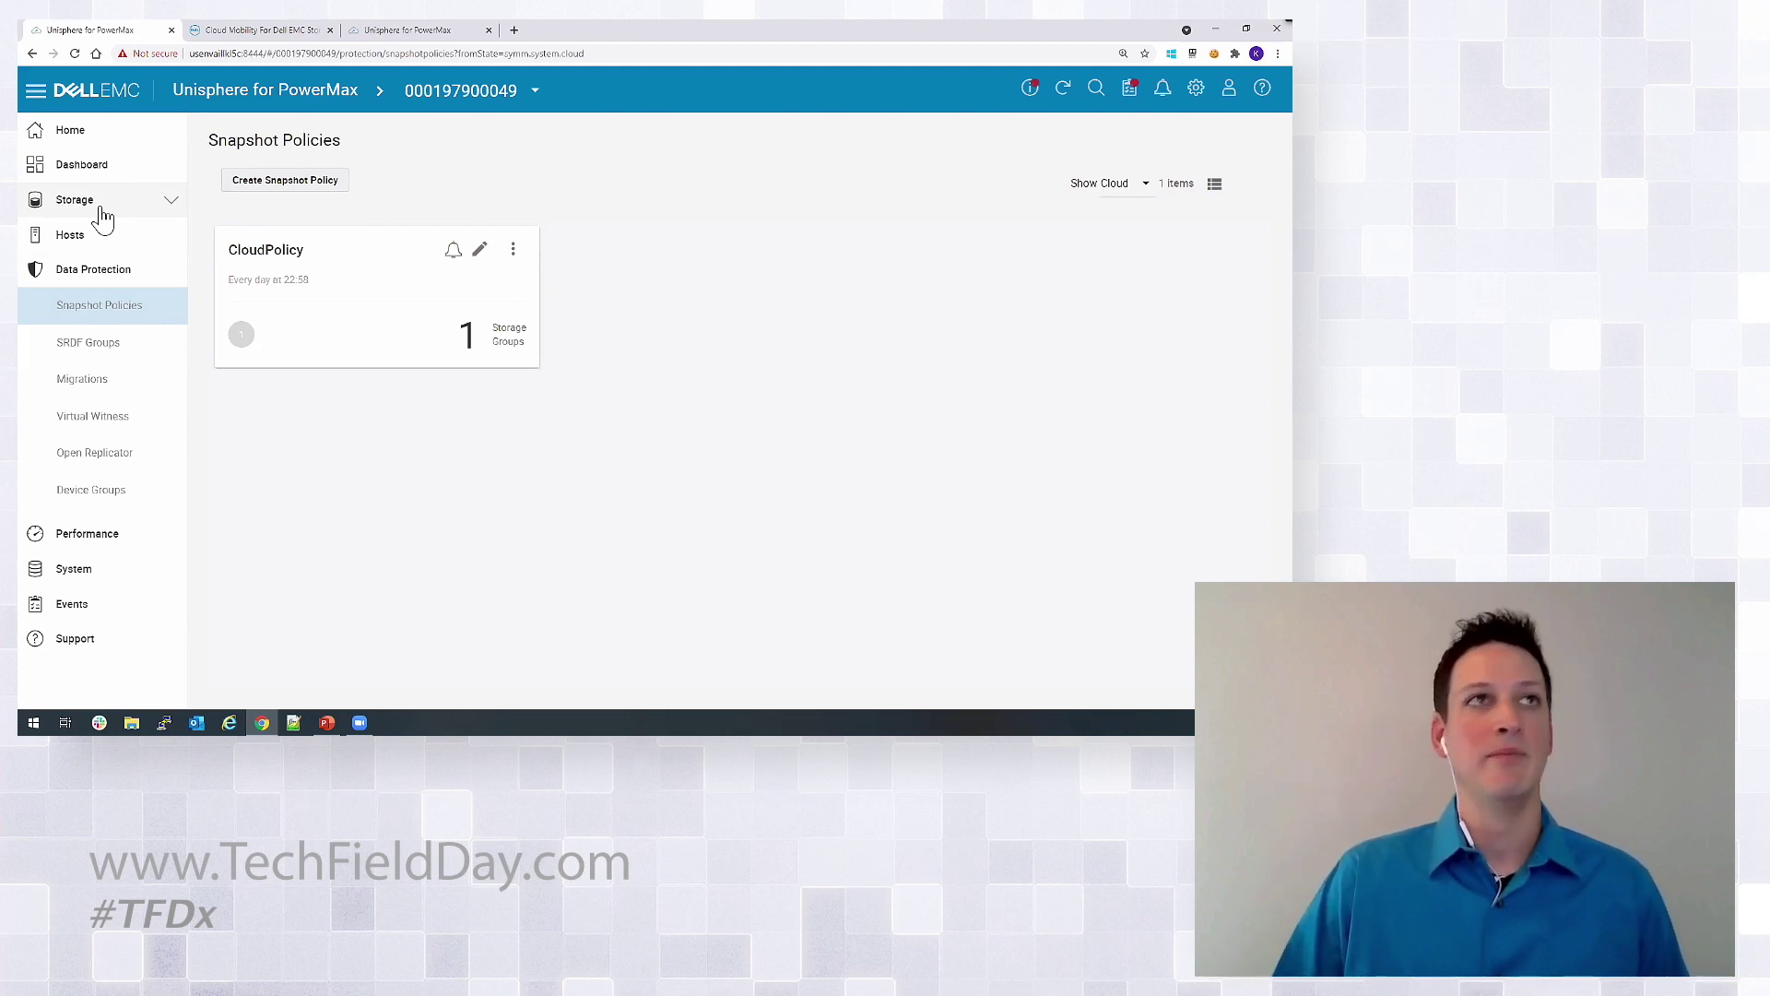
left_click(101, 206)
left_click(104, 239)
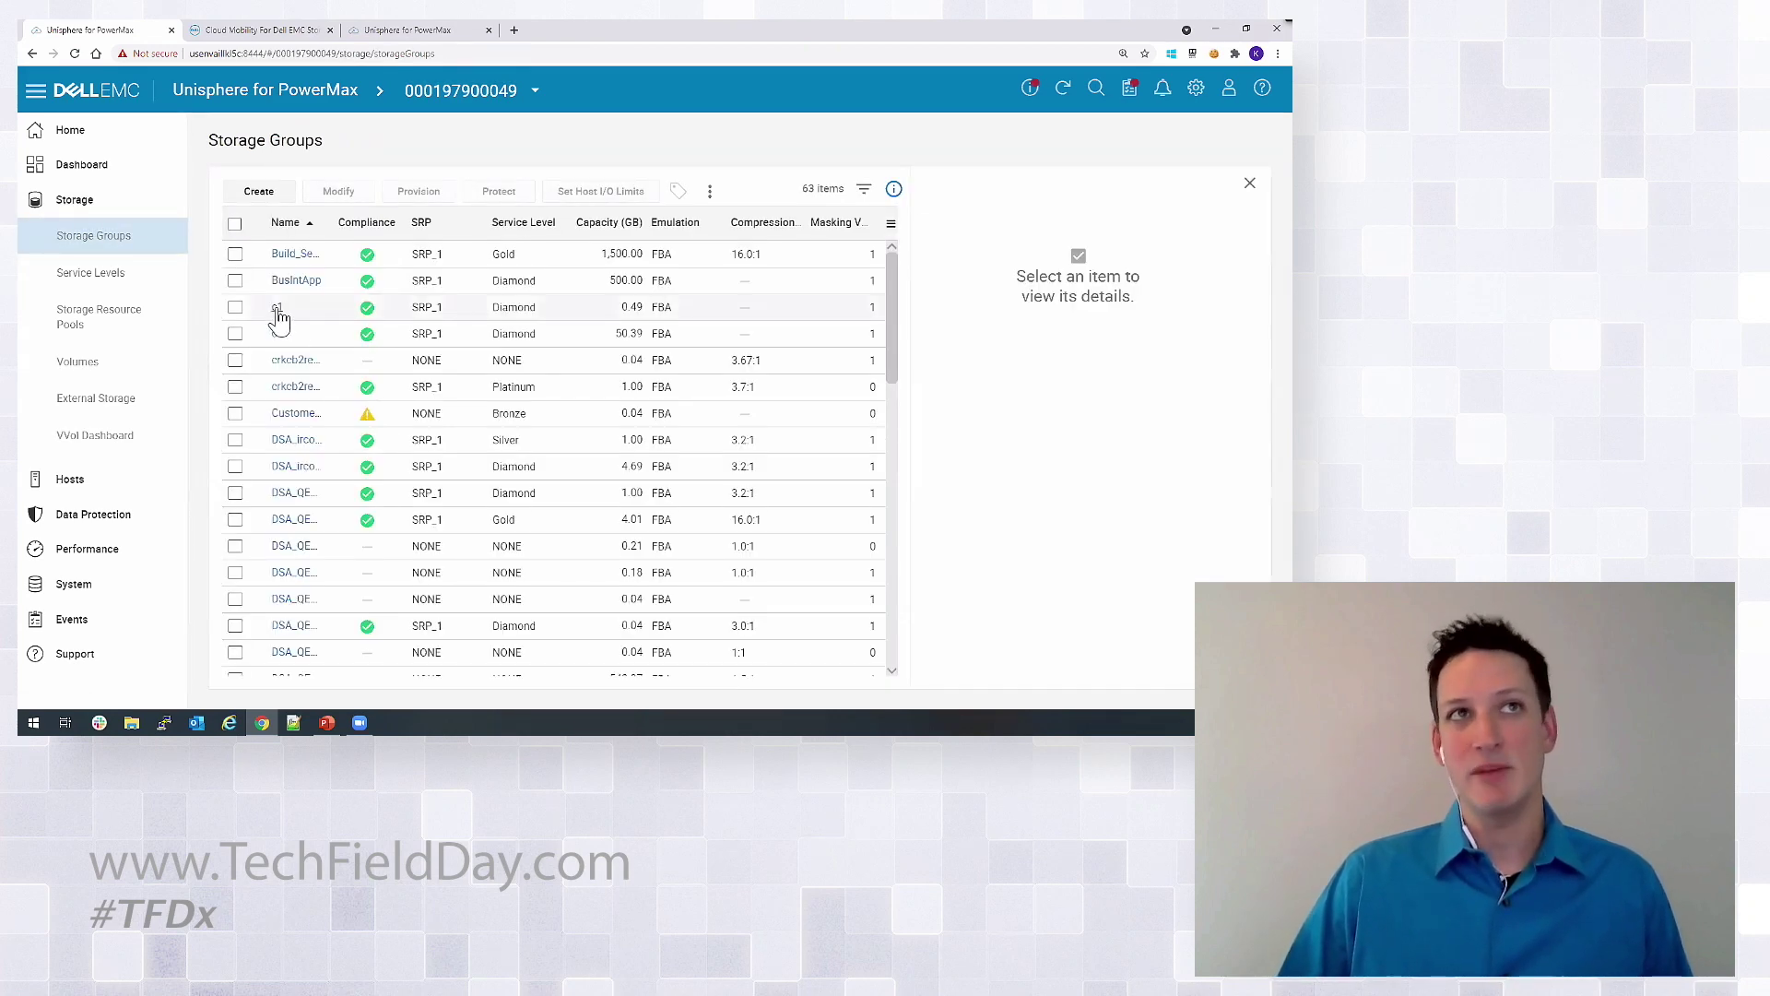
left_click(279, 317)
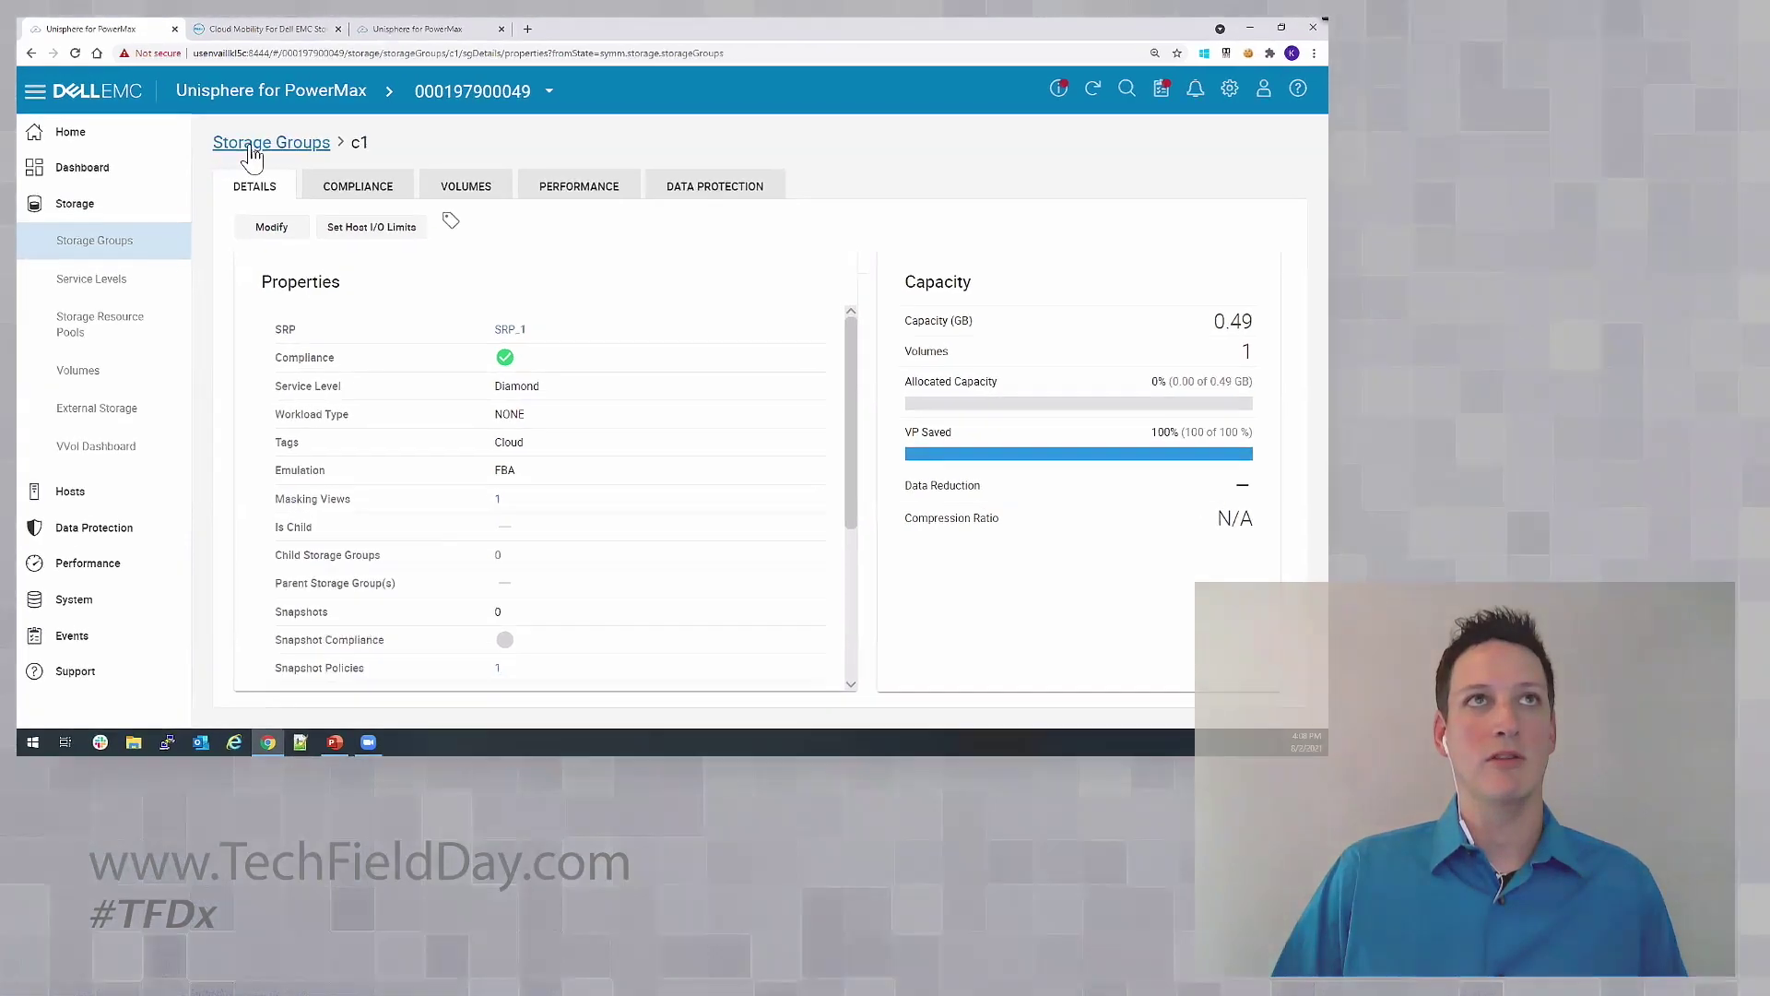
left_click(252, 148)
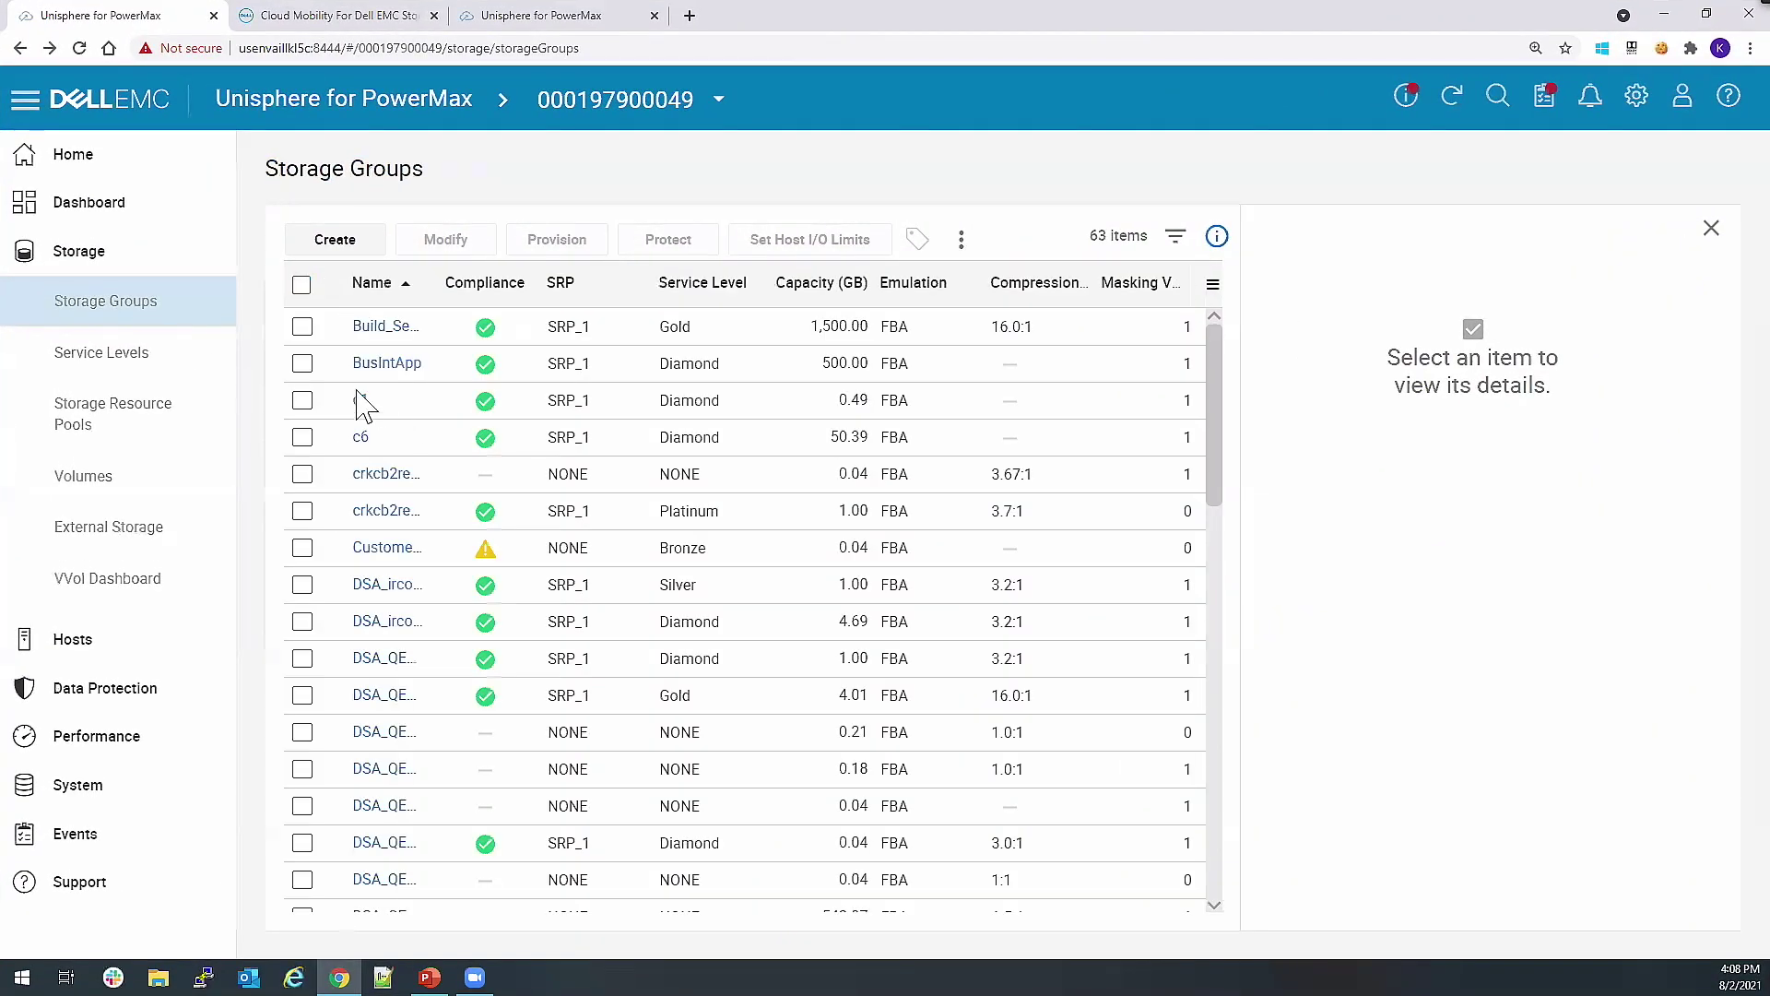
left_click(303, 401)
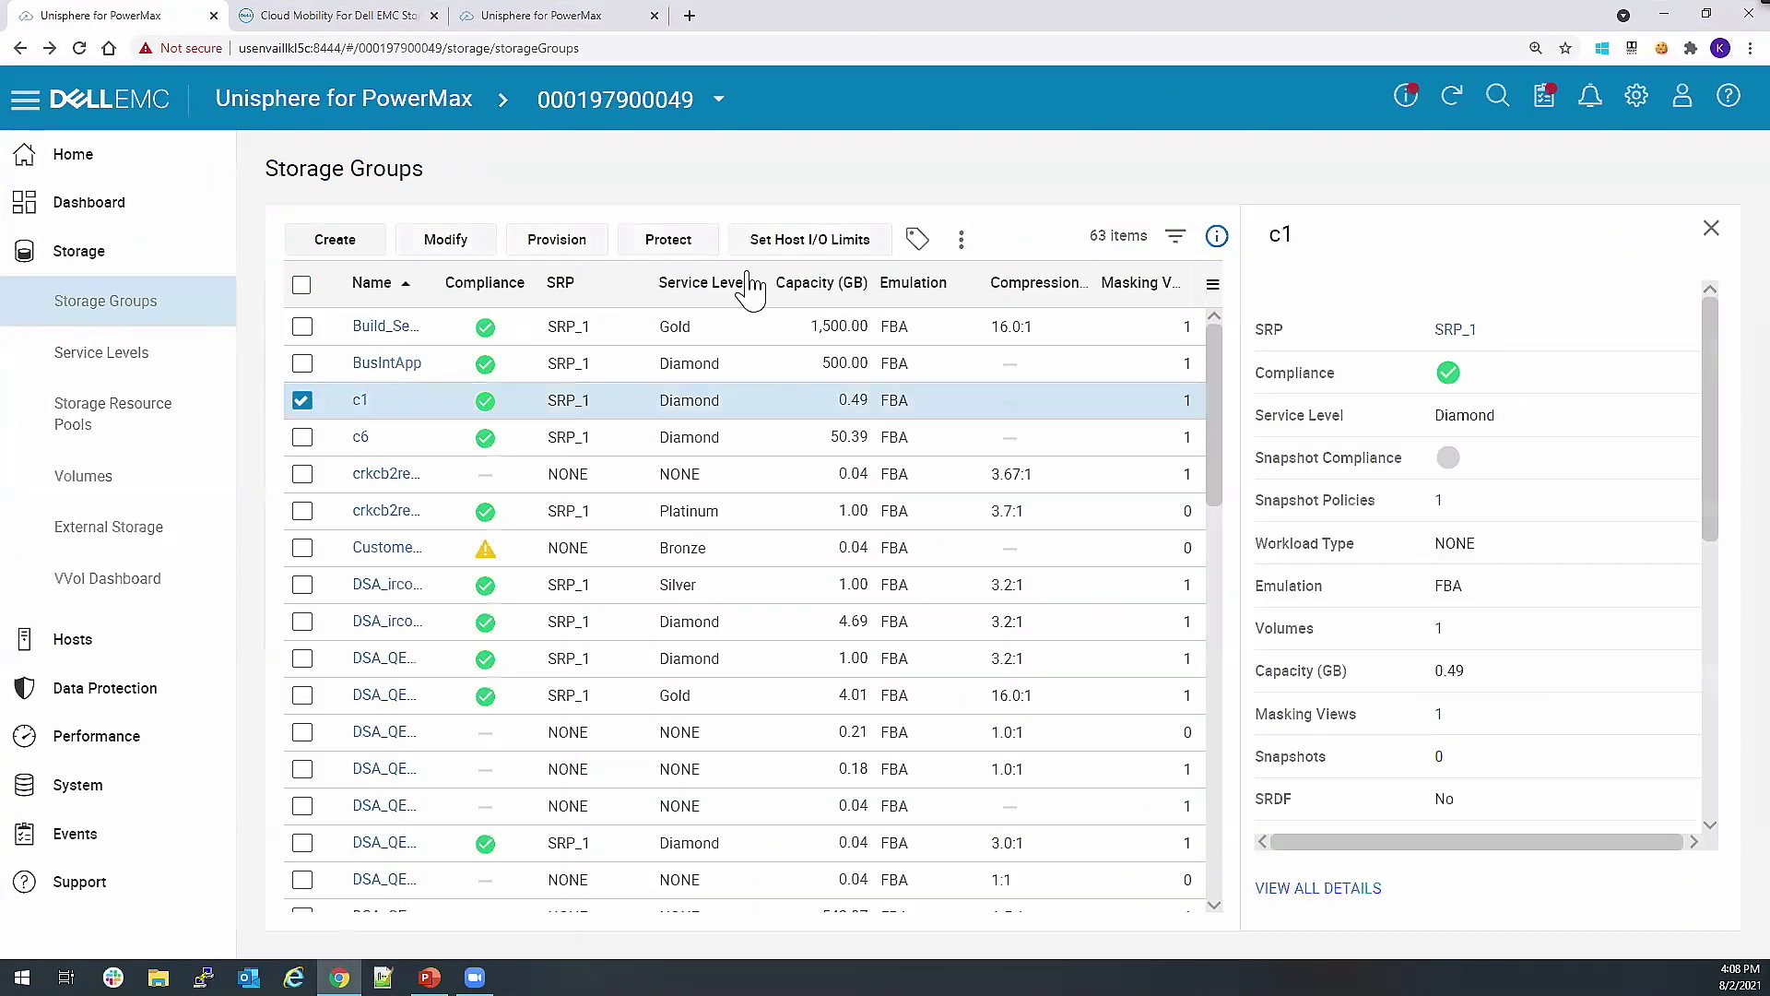
left_click(685, 247)
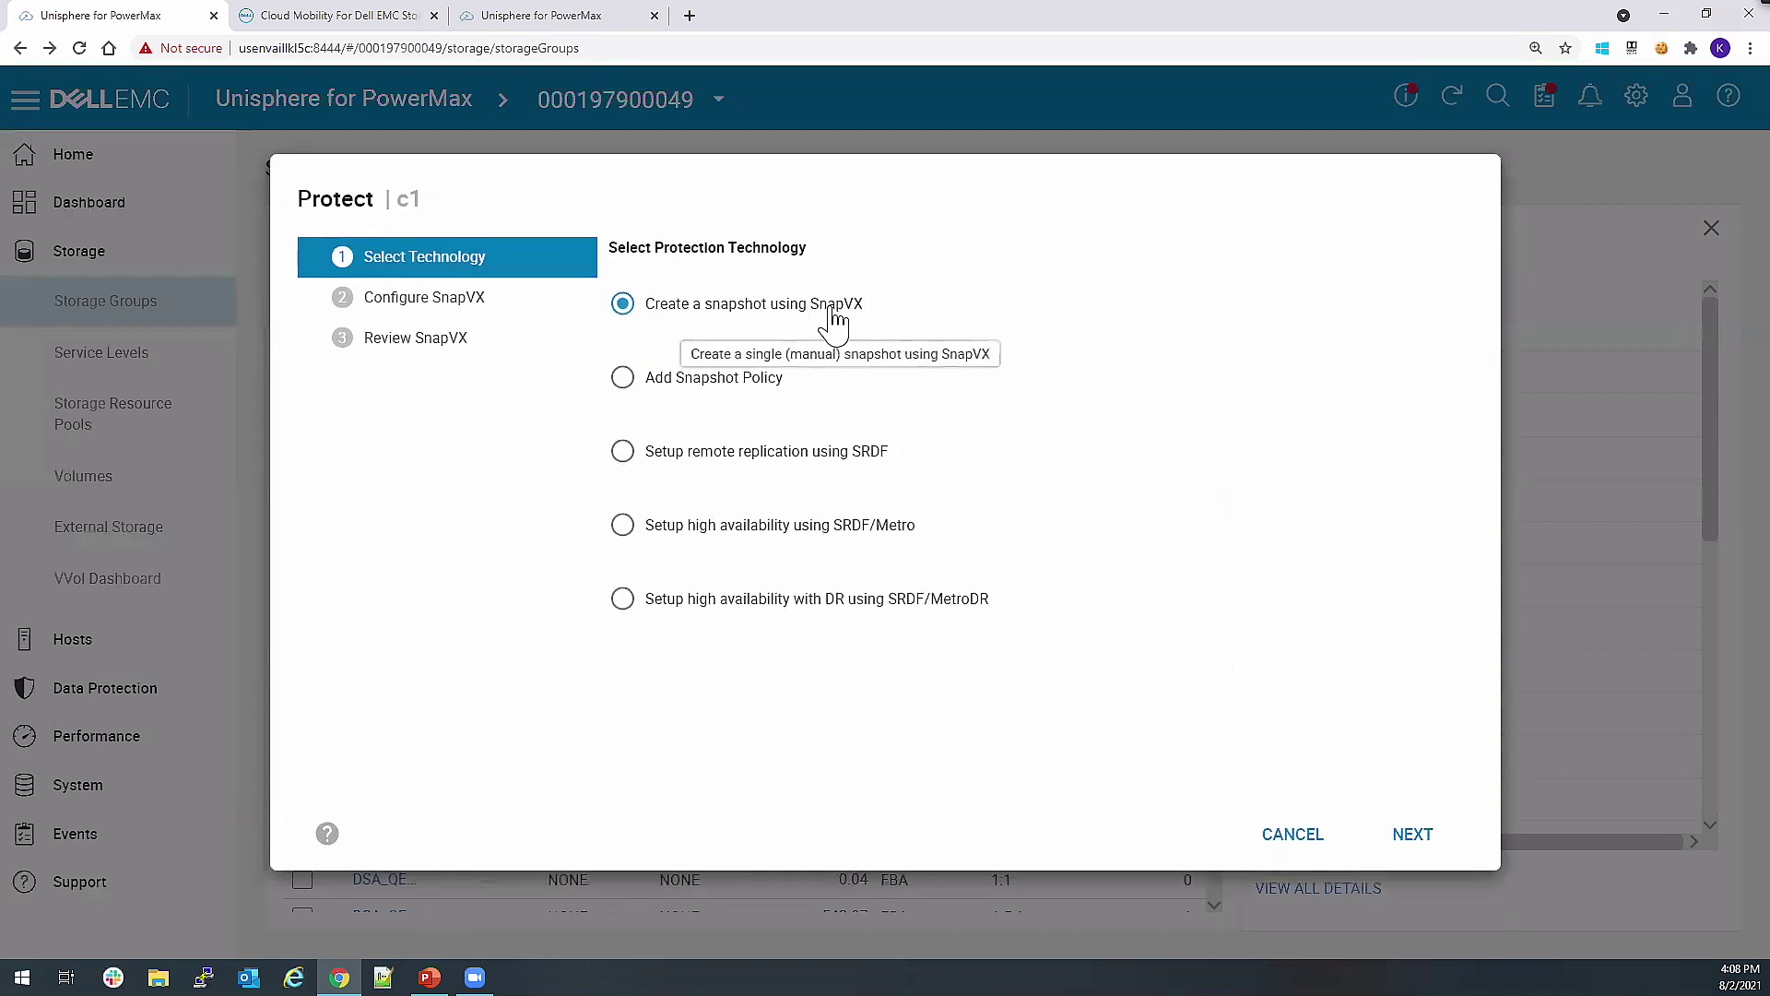
left_click(1418, 853)
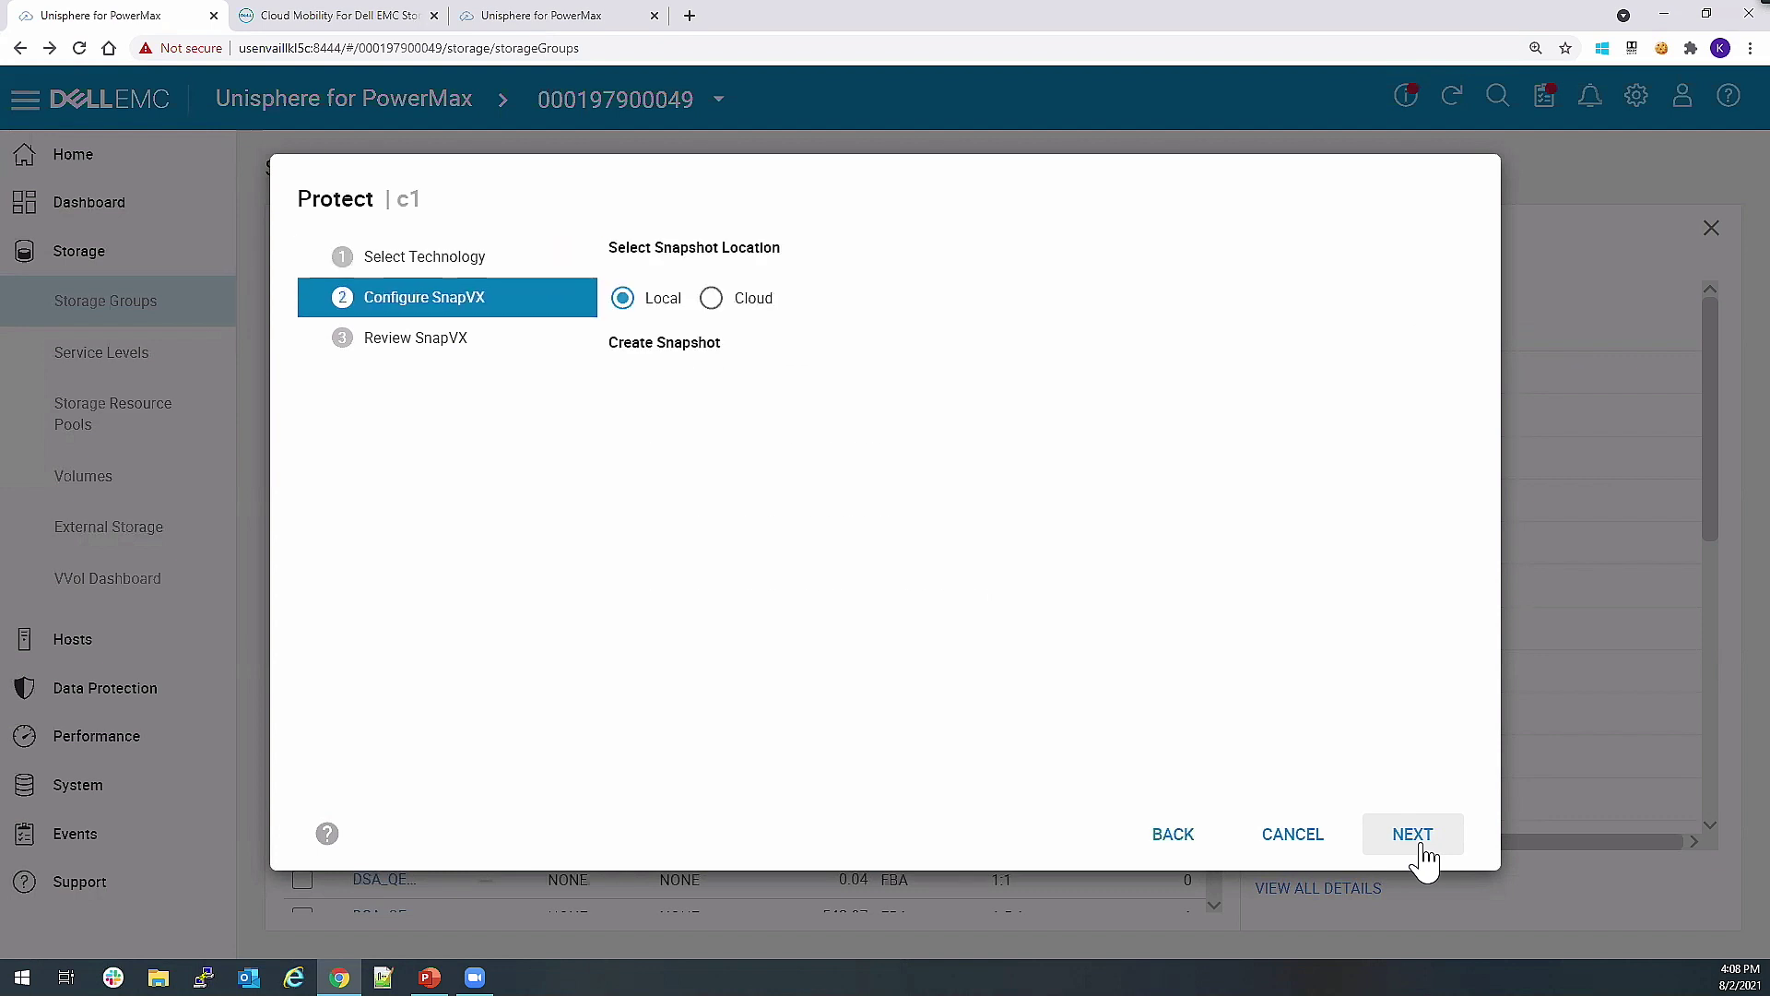
left_click(727, 302)
left_click(790, 405)
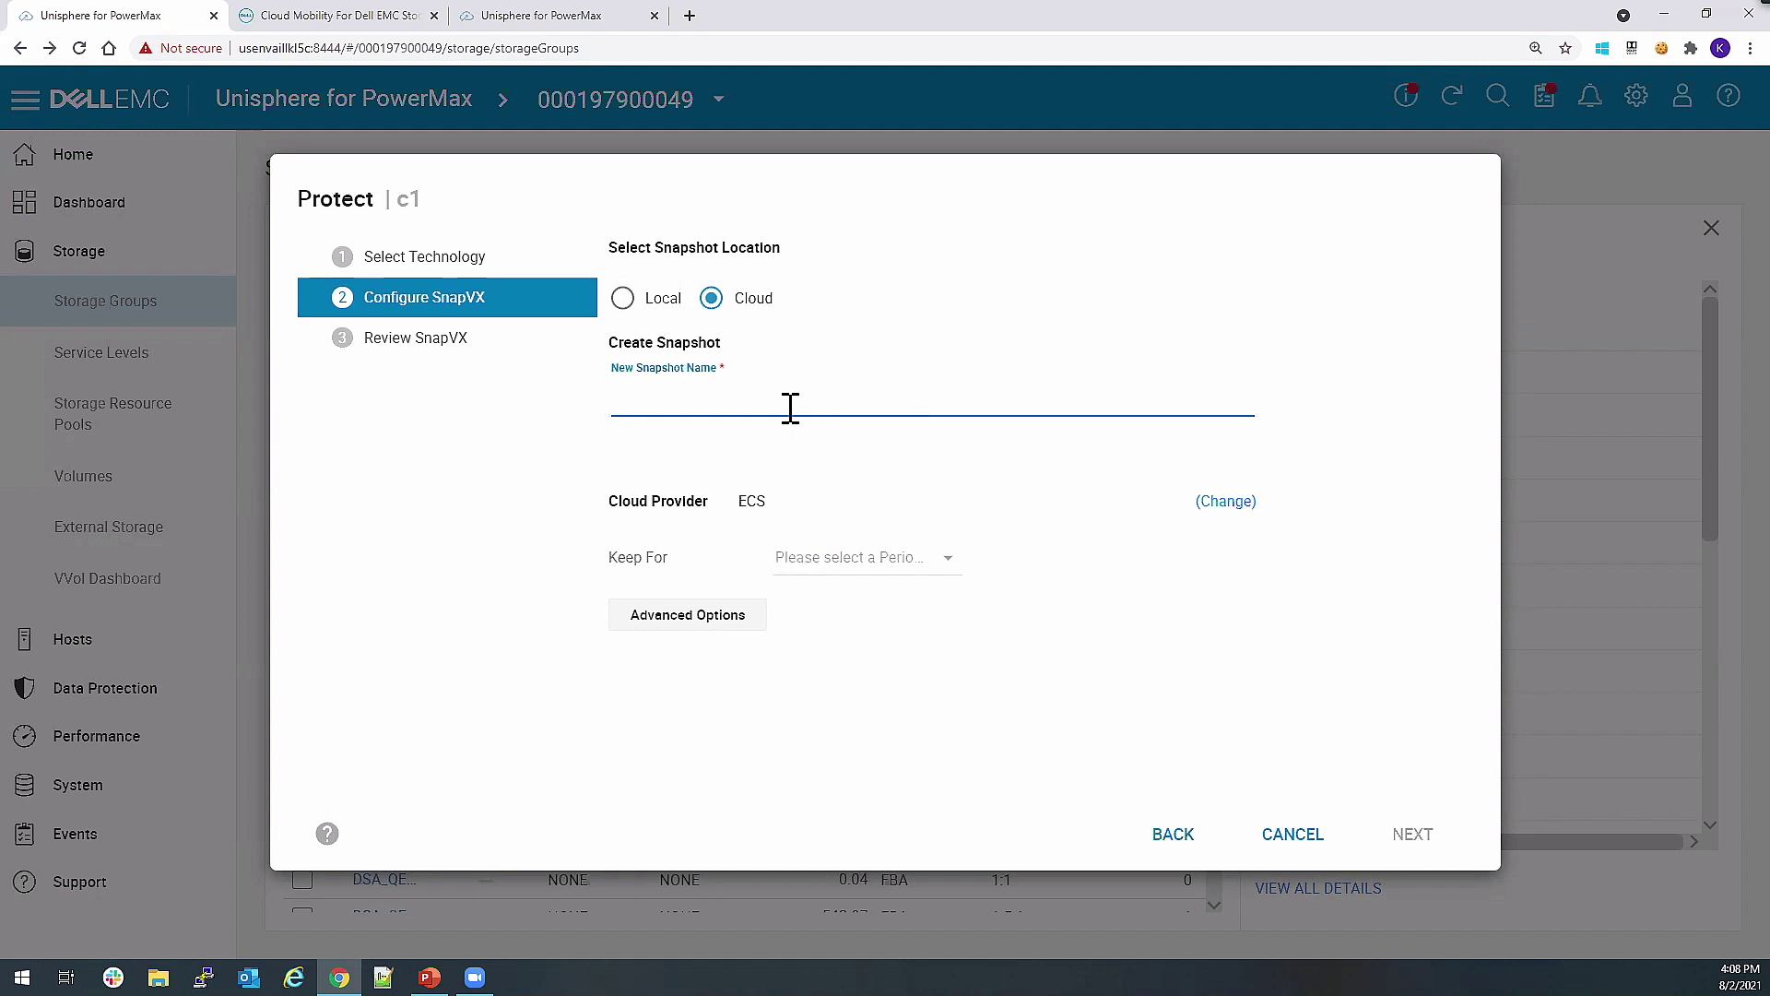
type("on-demand")
left_click(940, 572)
left_click(927, 708)
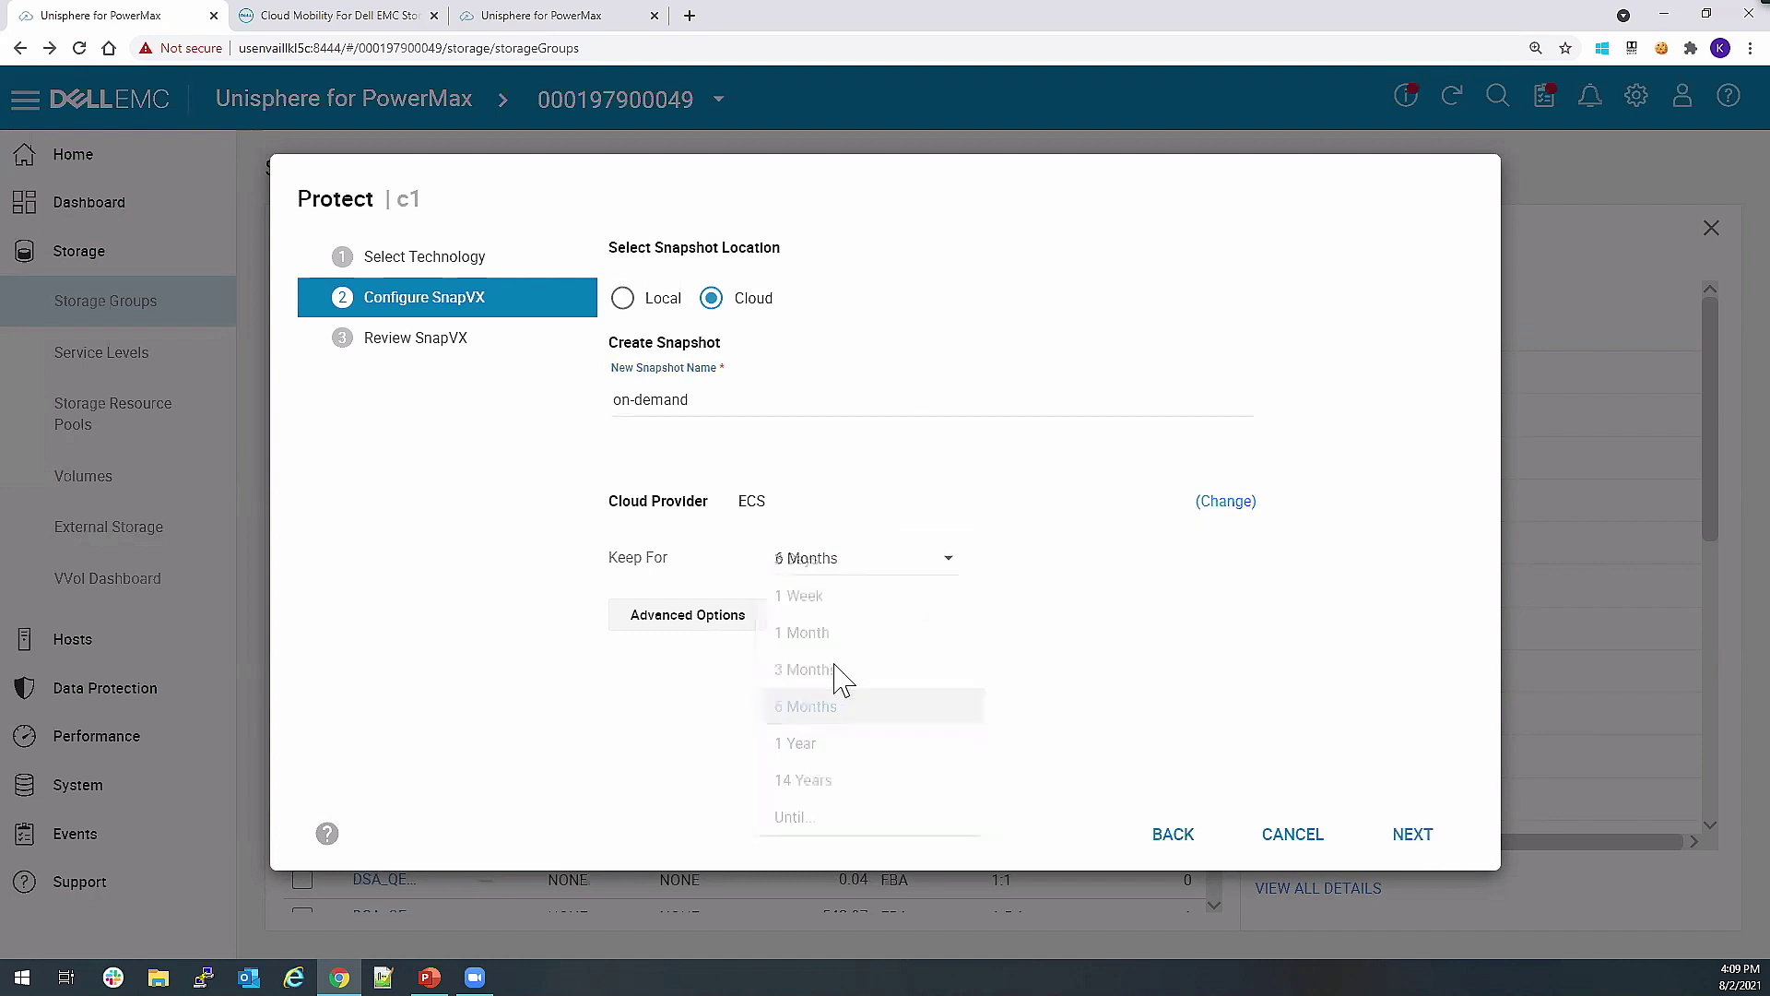
left_click(1263, 833)
left_click(973, 580)
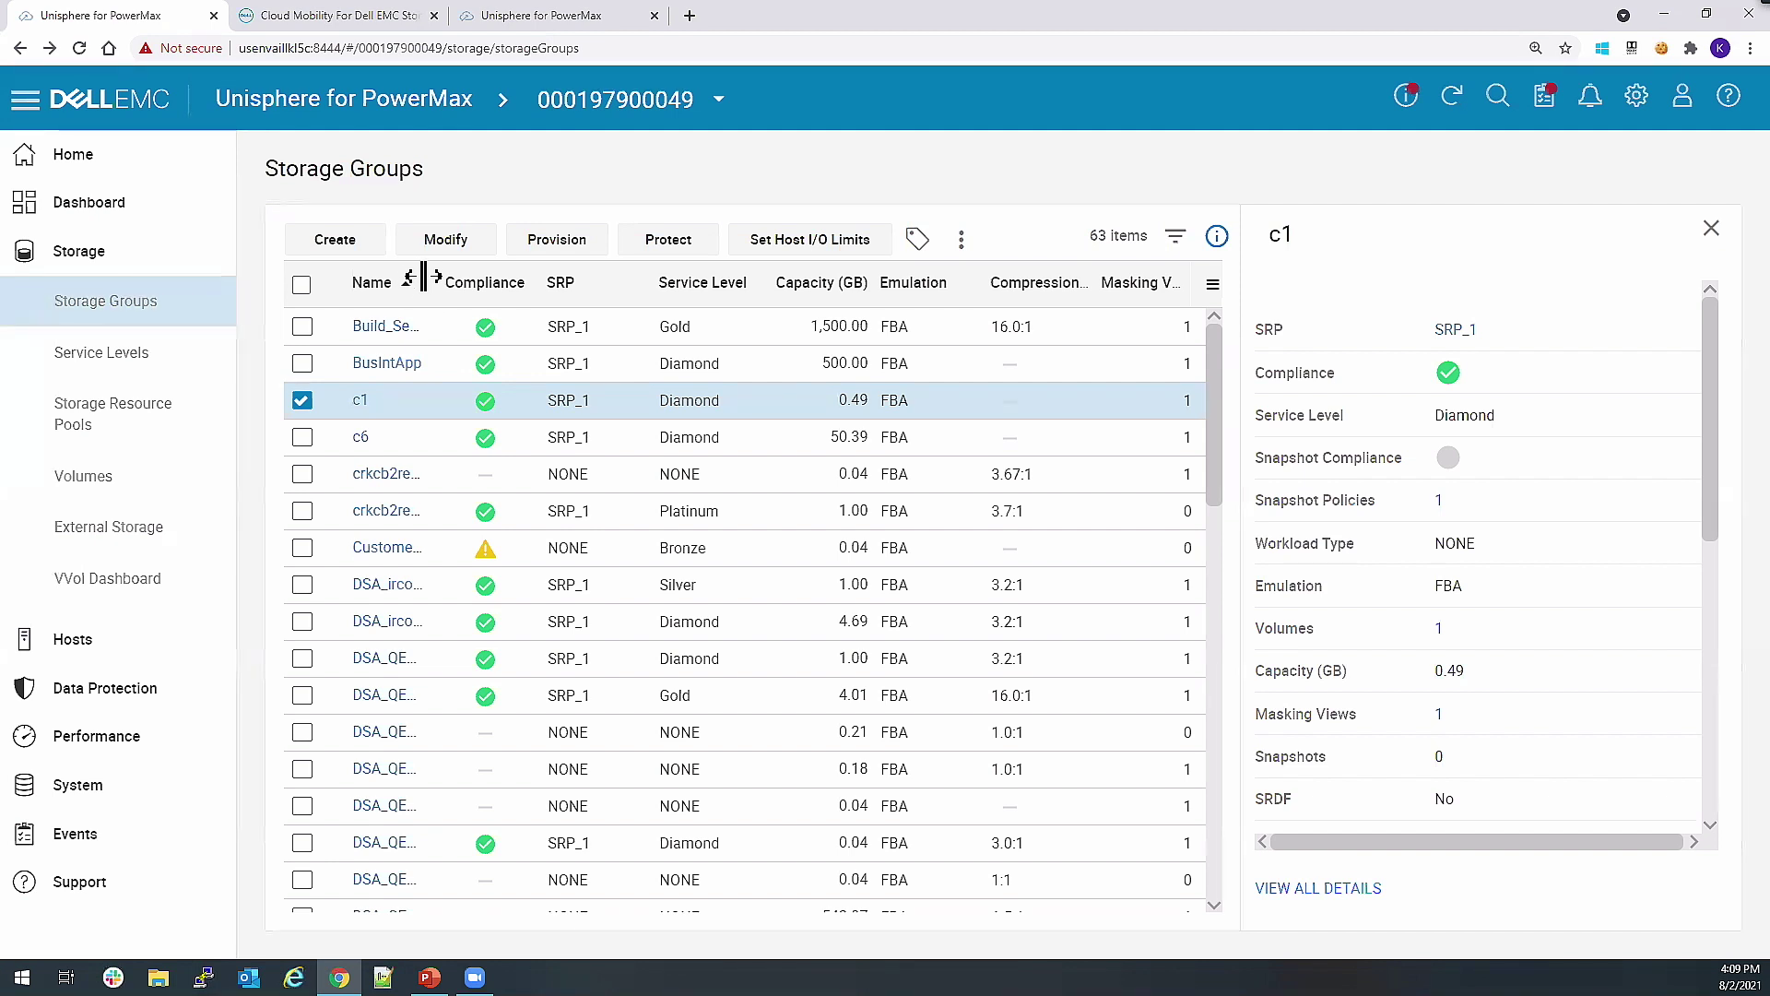
Sign back in to Cloud Mobility with the admin username and the account password.
left_click(343, 19)
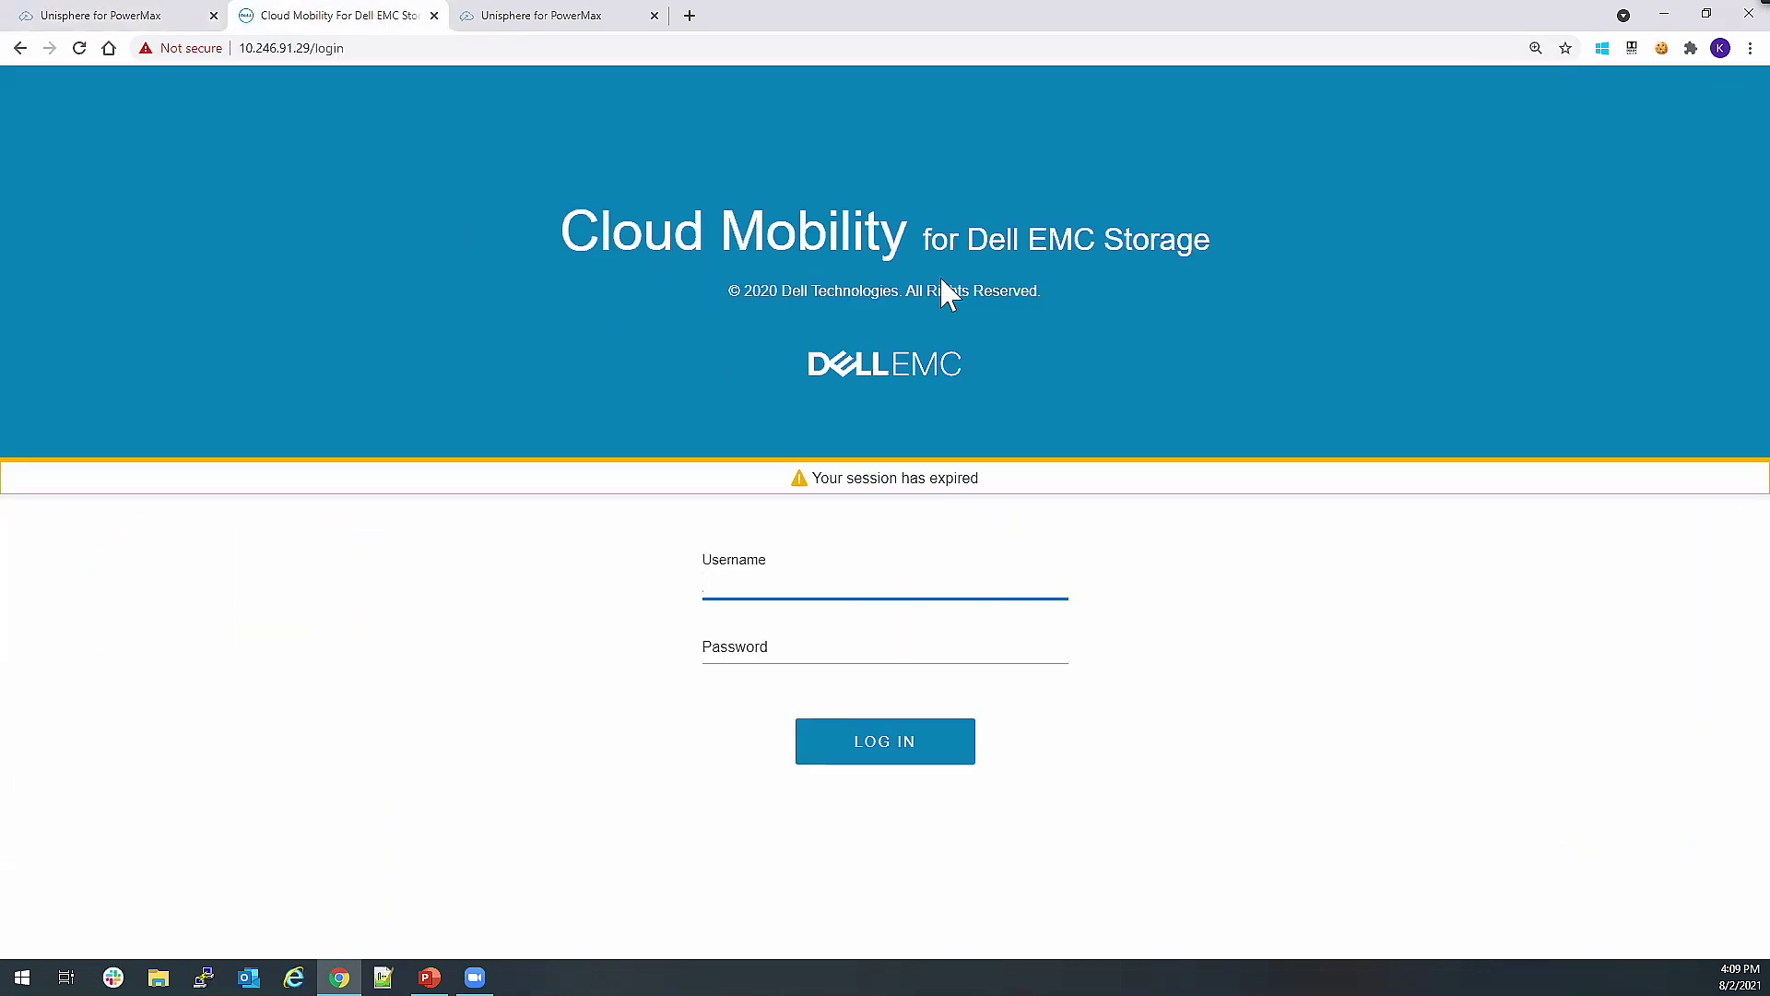
type("admin")
key("Tab")
type("••")
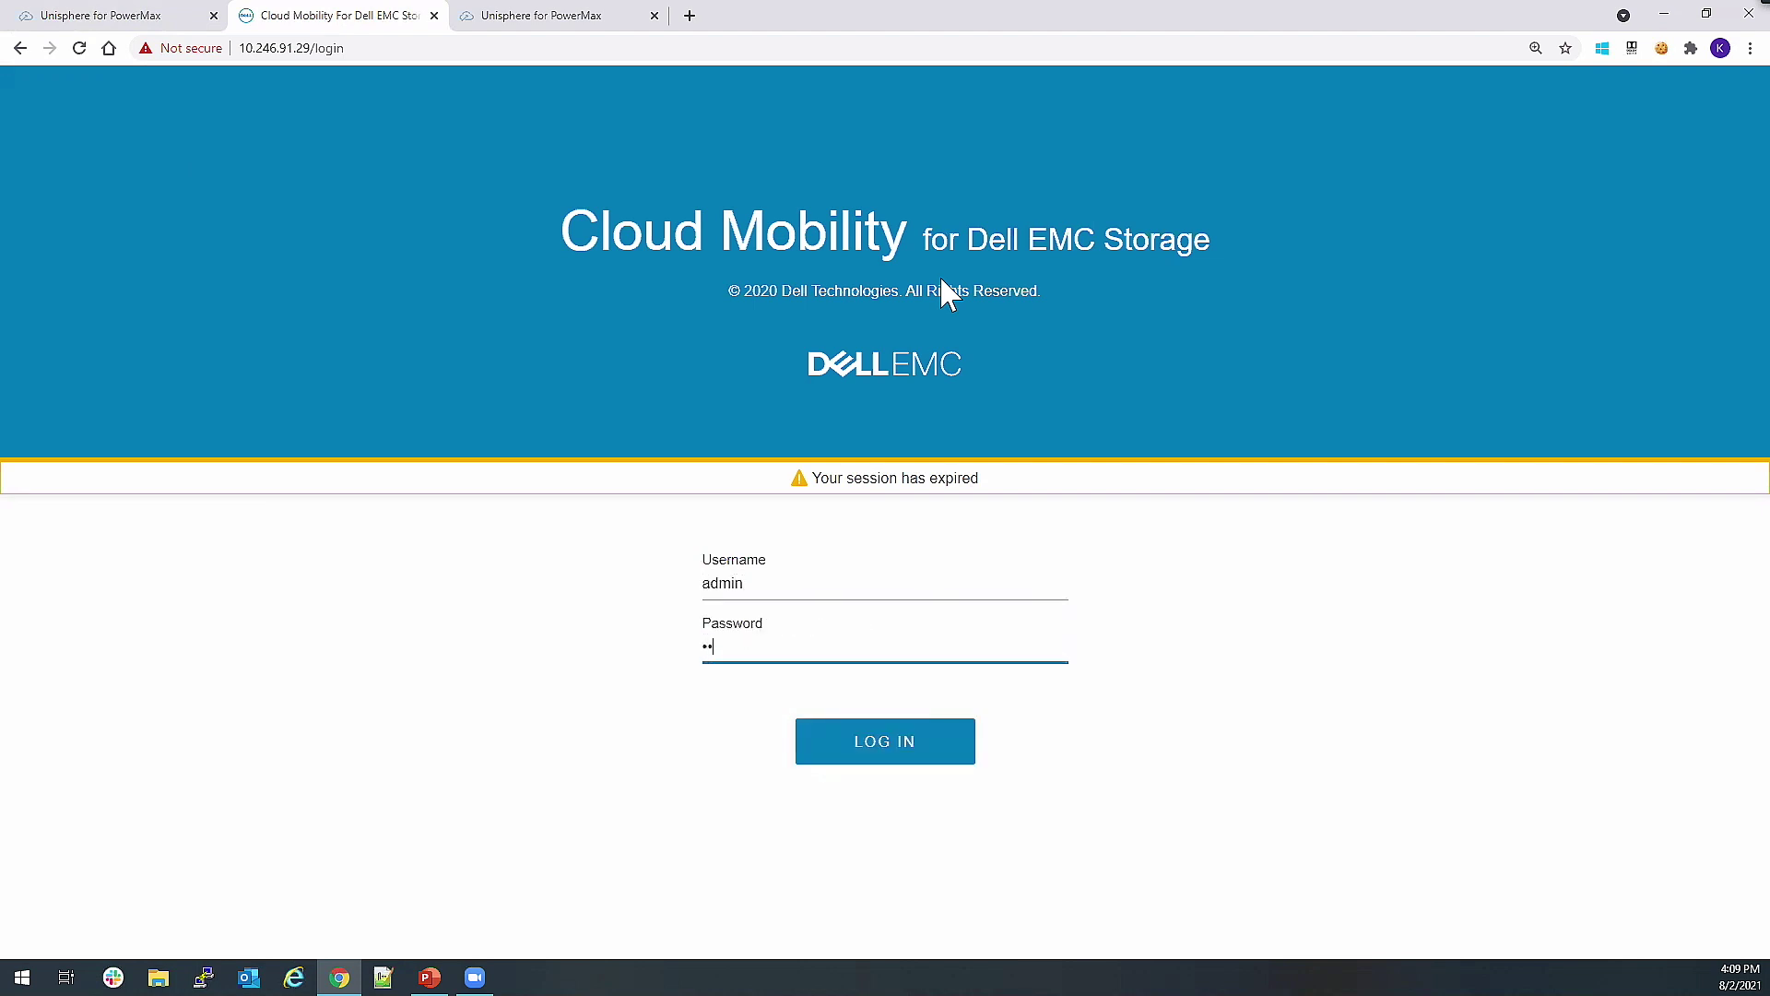
key("BackSpace")
key("BackSpace")
key("BackSpace")
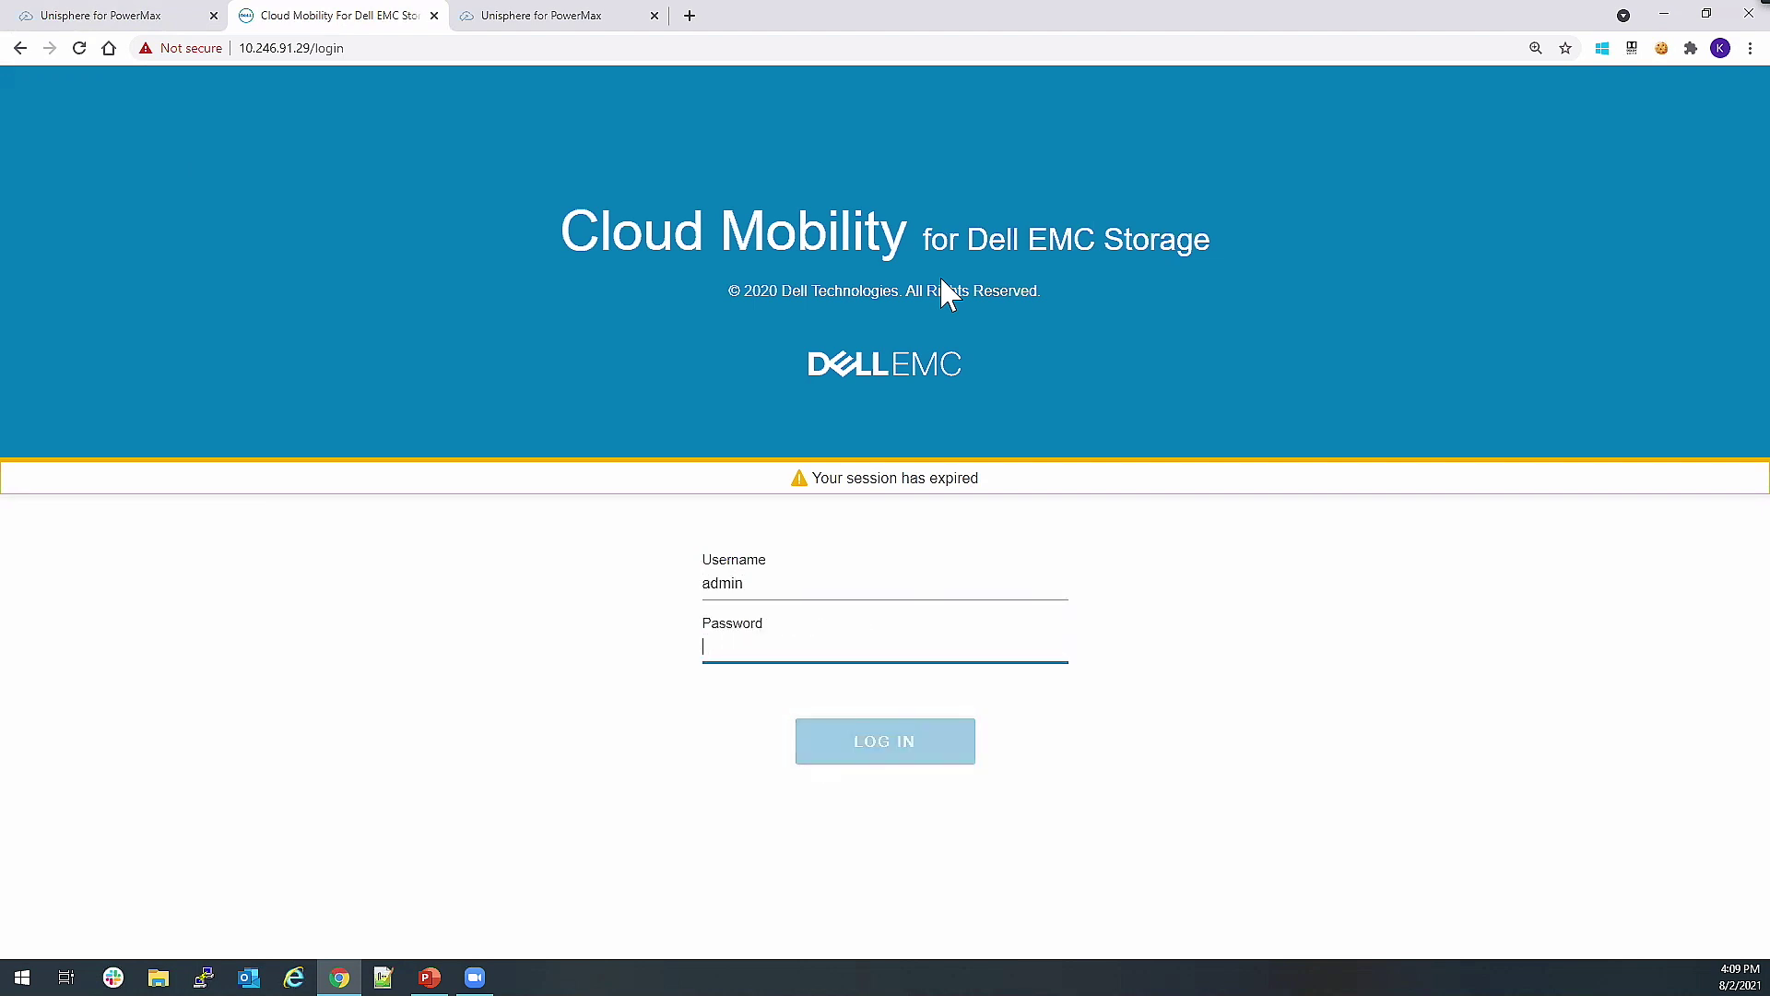
type("•••••••••")
key("Return")
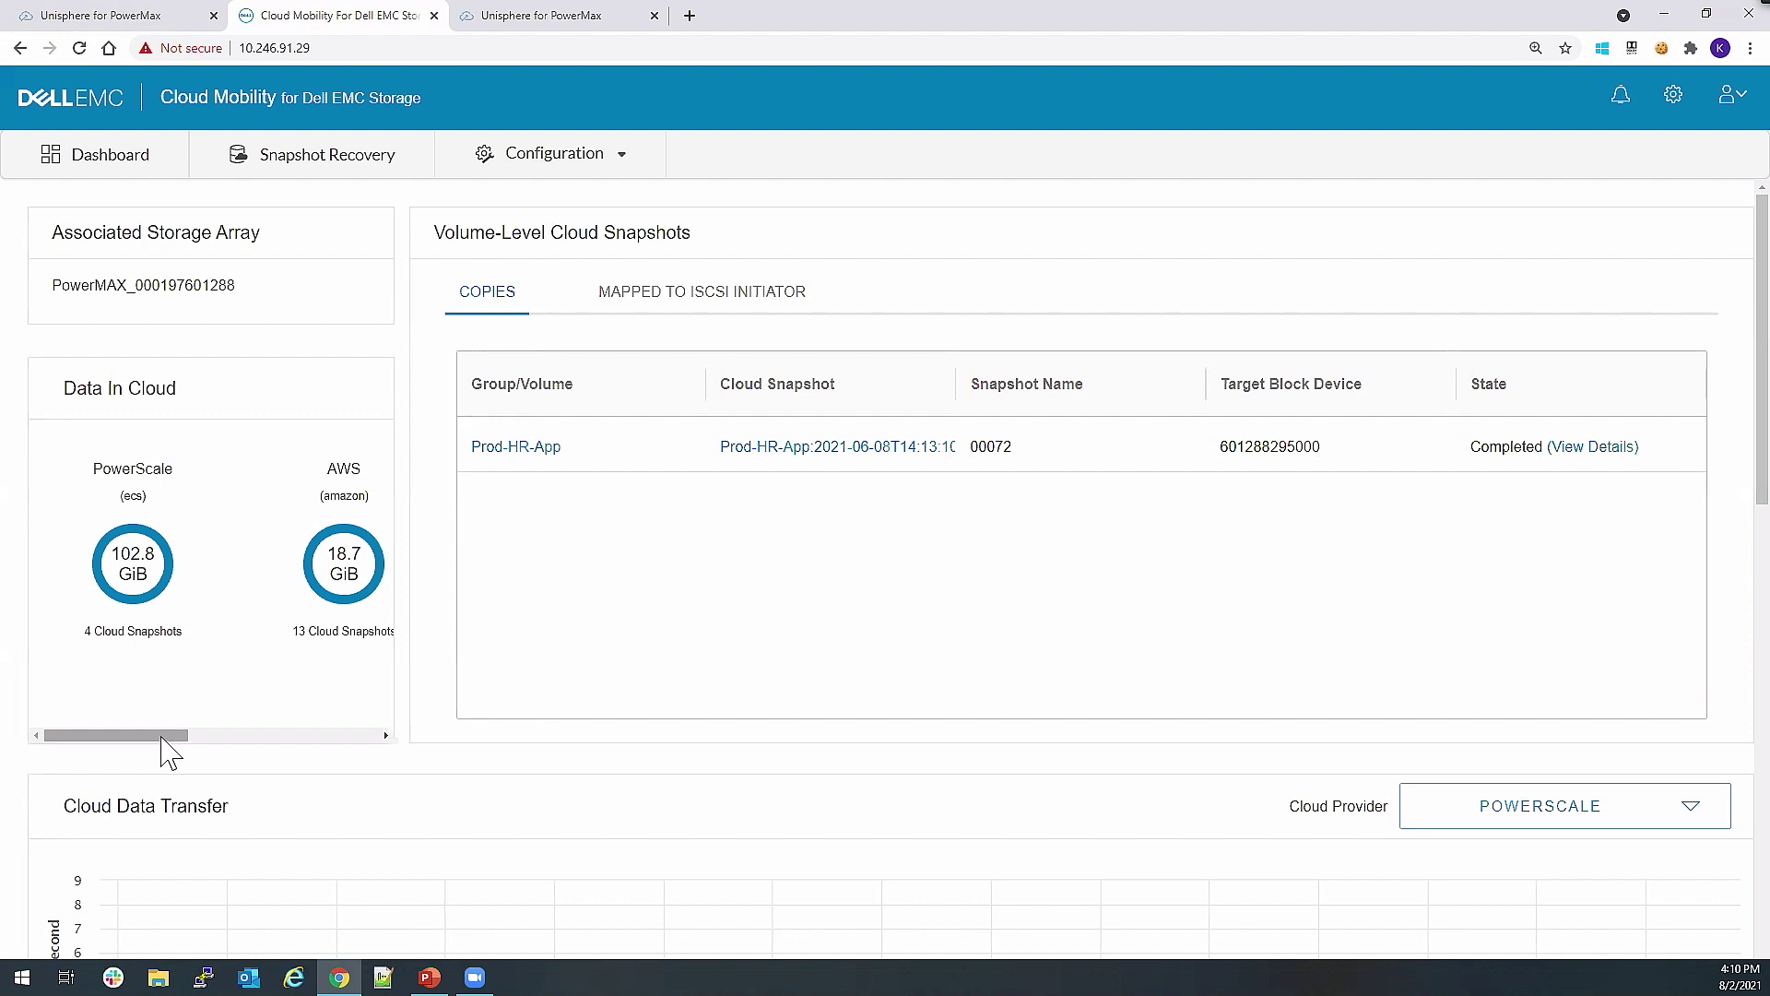
Open Prod-Health_App's first Cloud-Weekly-AWS-East snapshot, list its volume-level snapshots, and select 00076.
left_click_drag(172, 737, 241, 751)
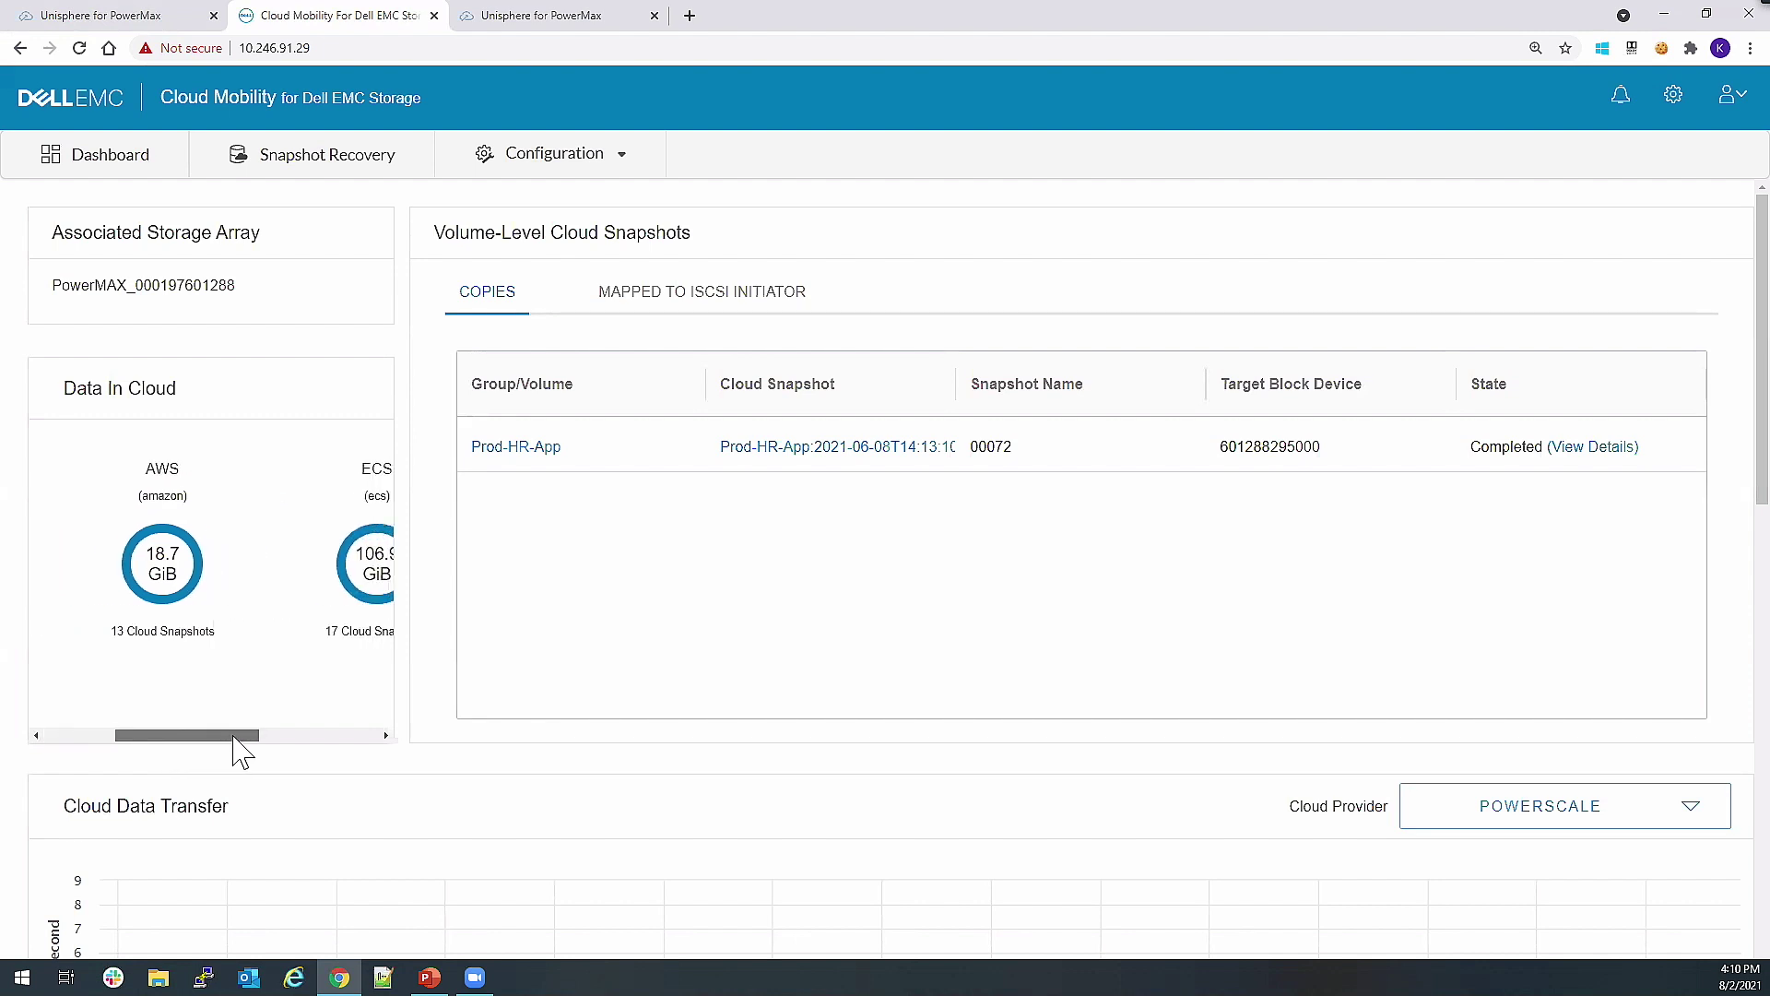
left_click(339, 170)
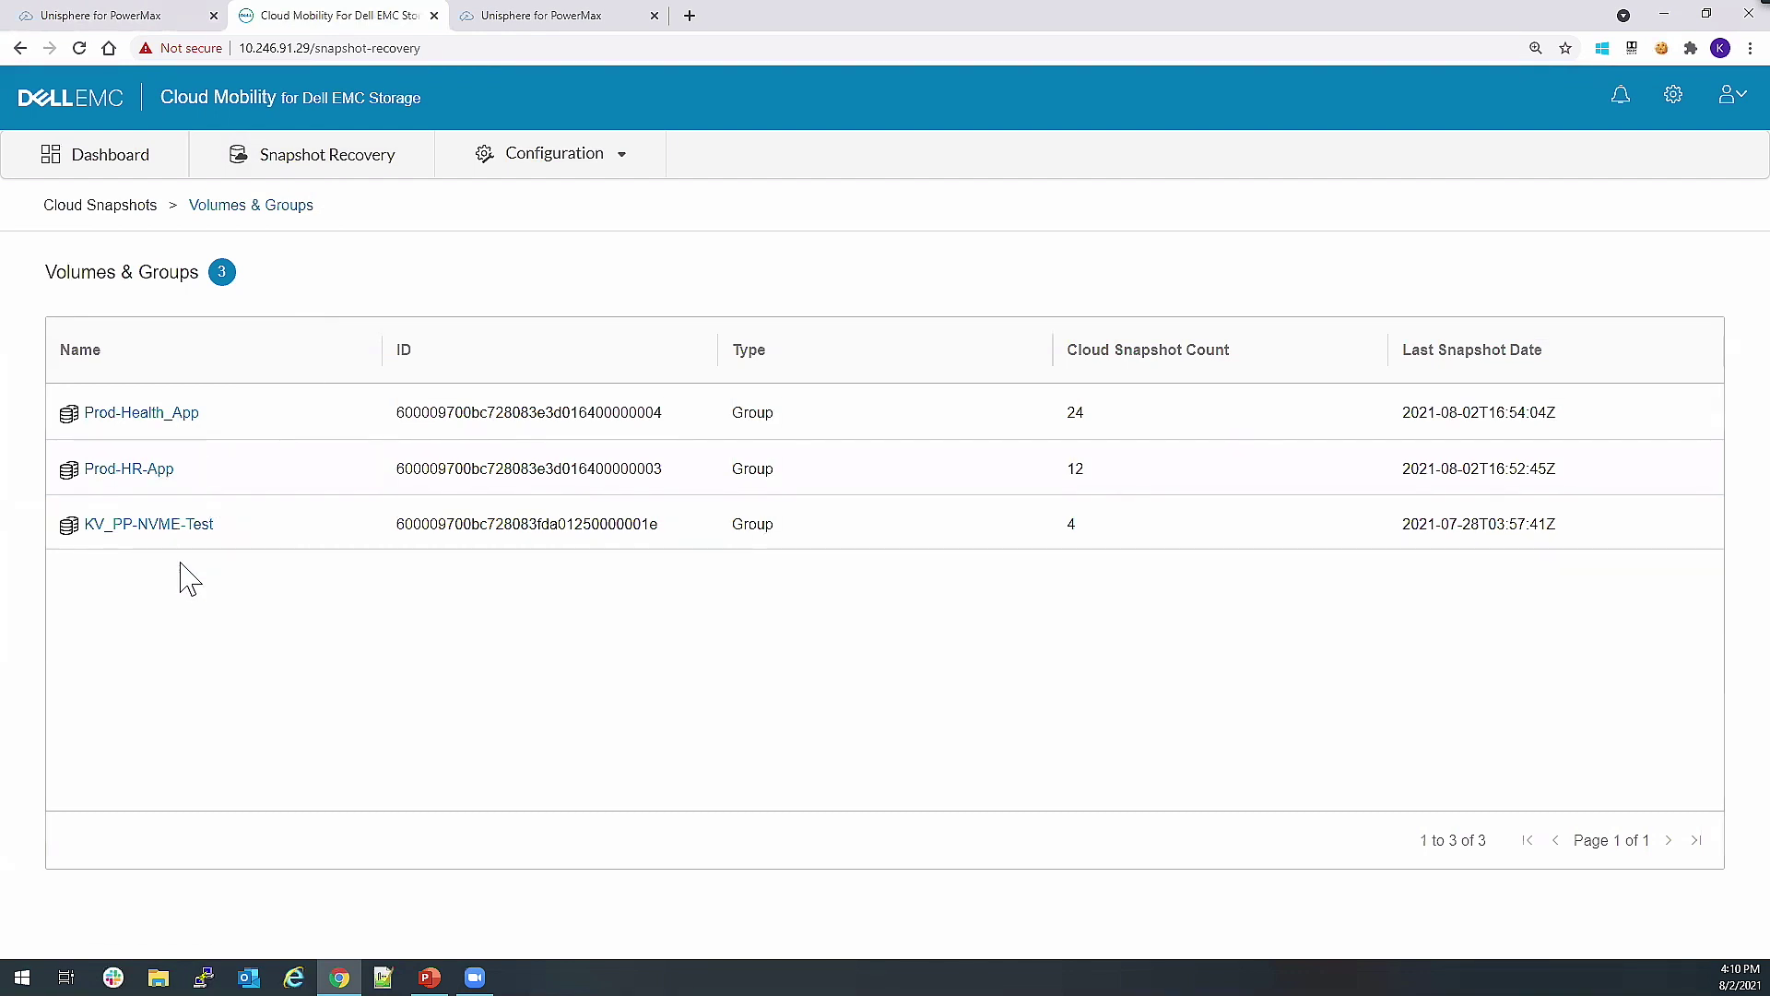
left_click(132, 415)
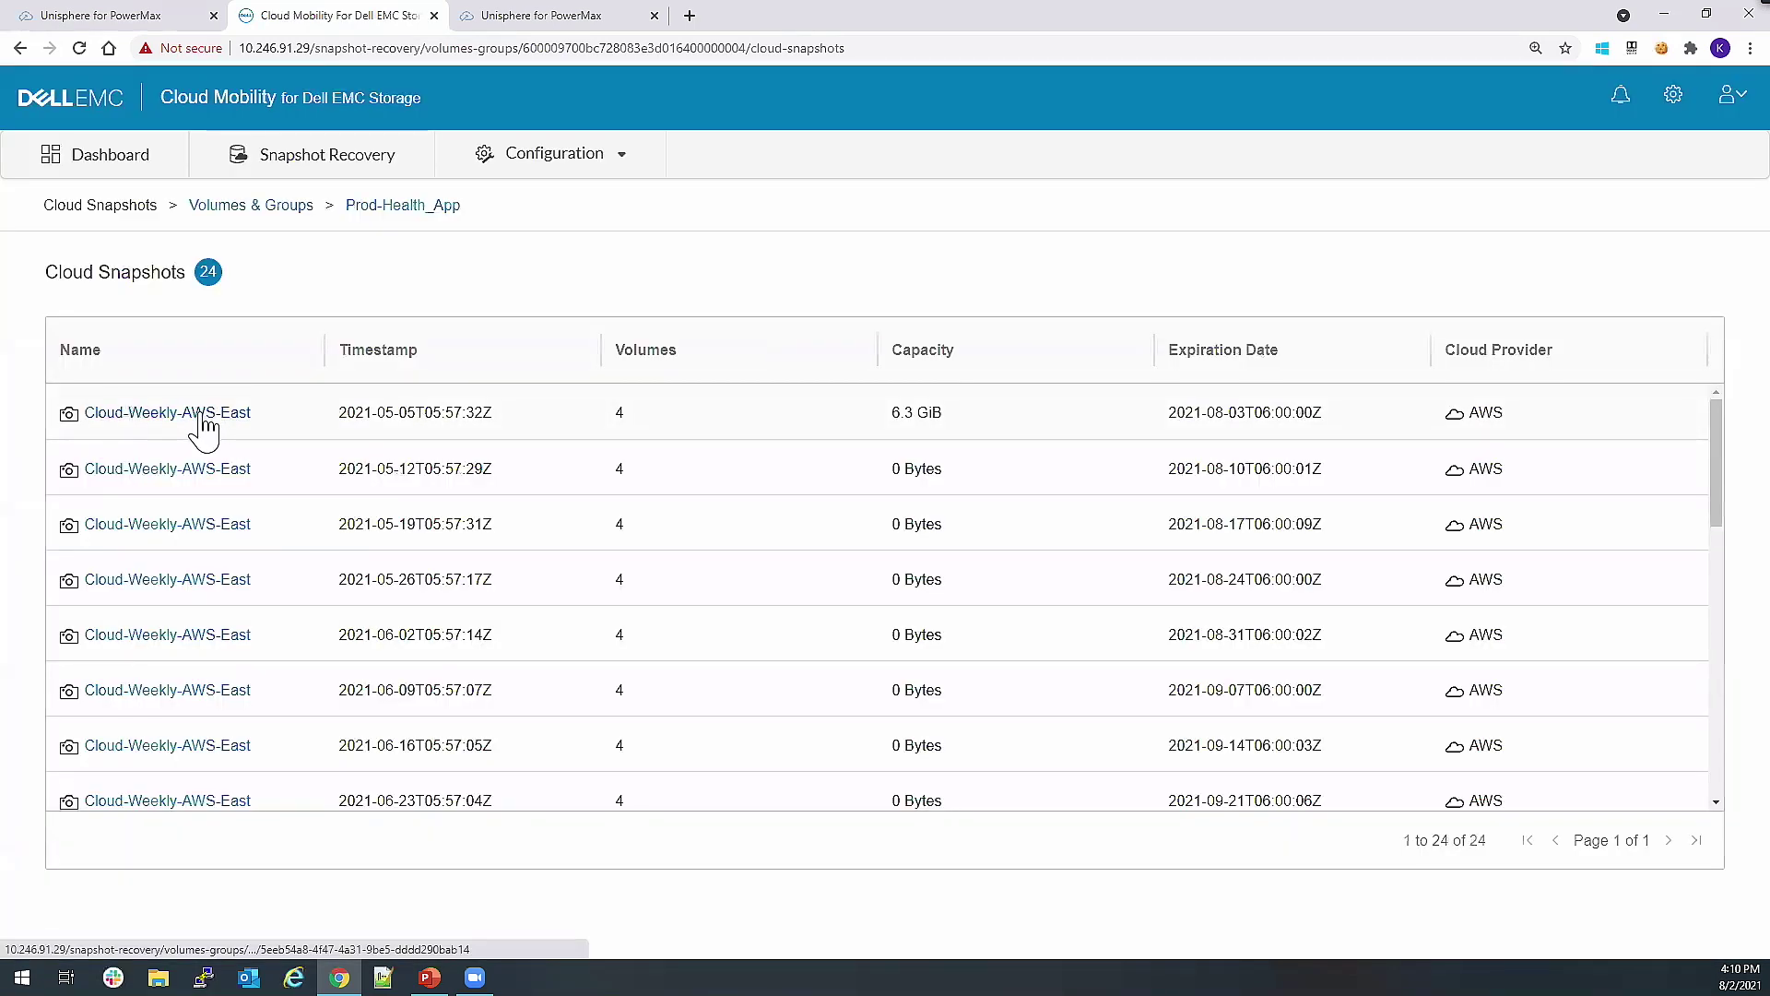
left_click(203, 422)
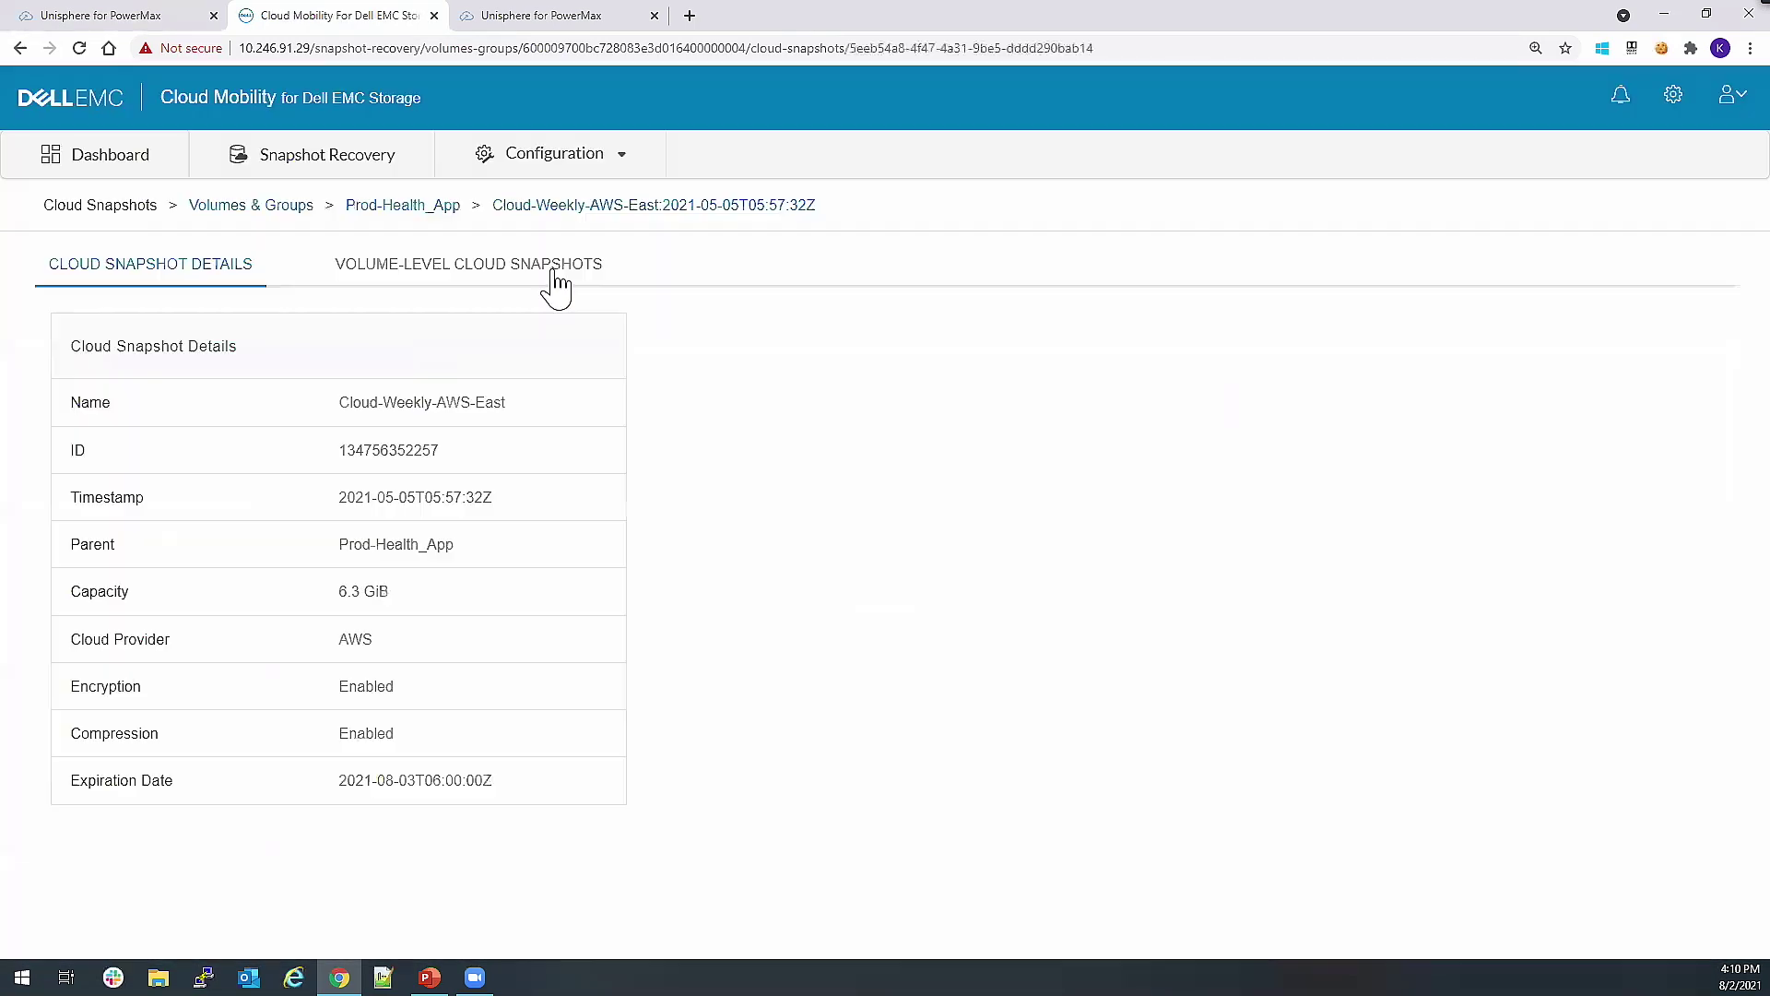
left_click(553, 268)
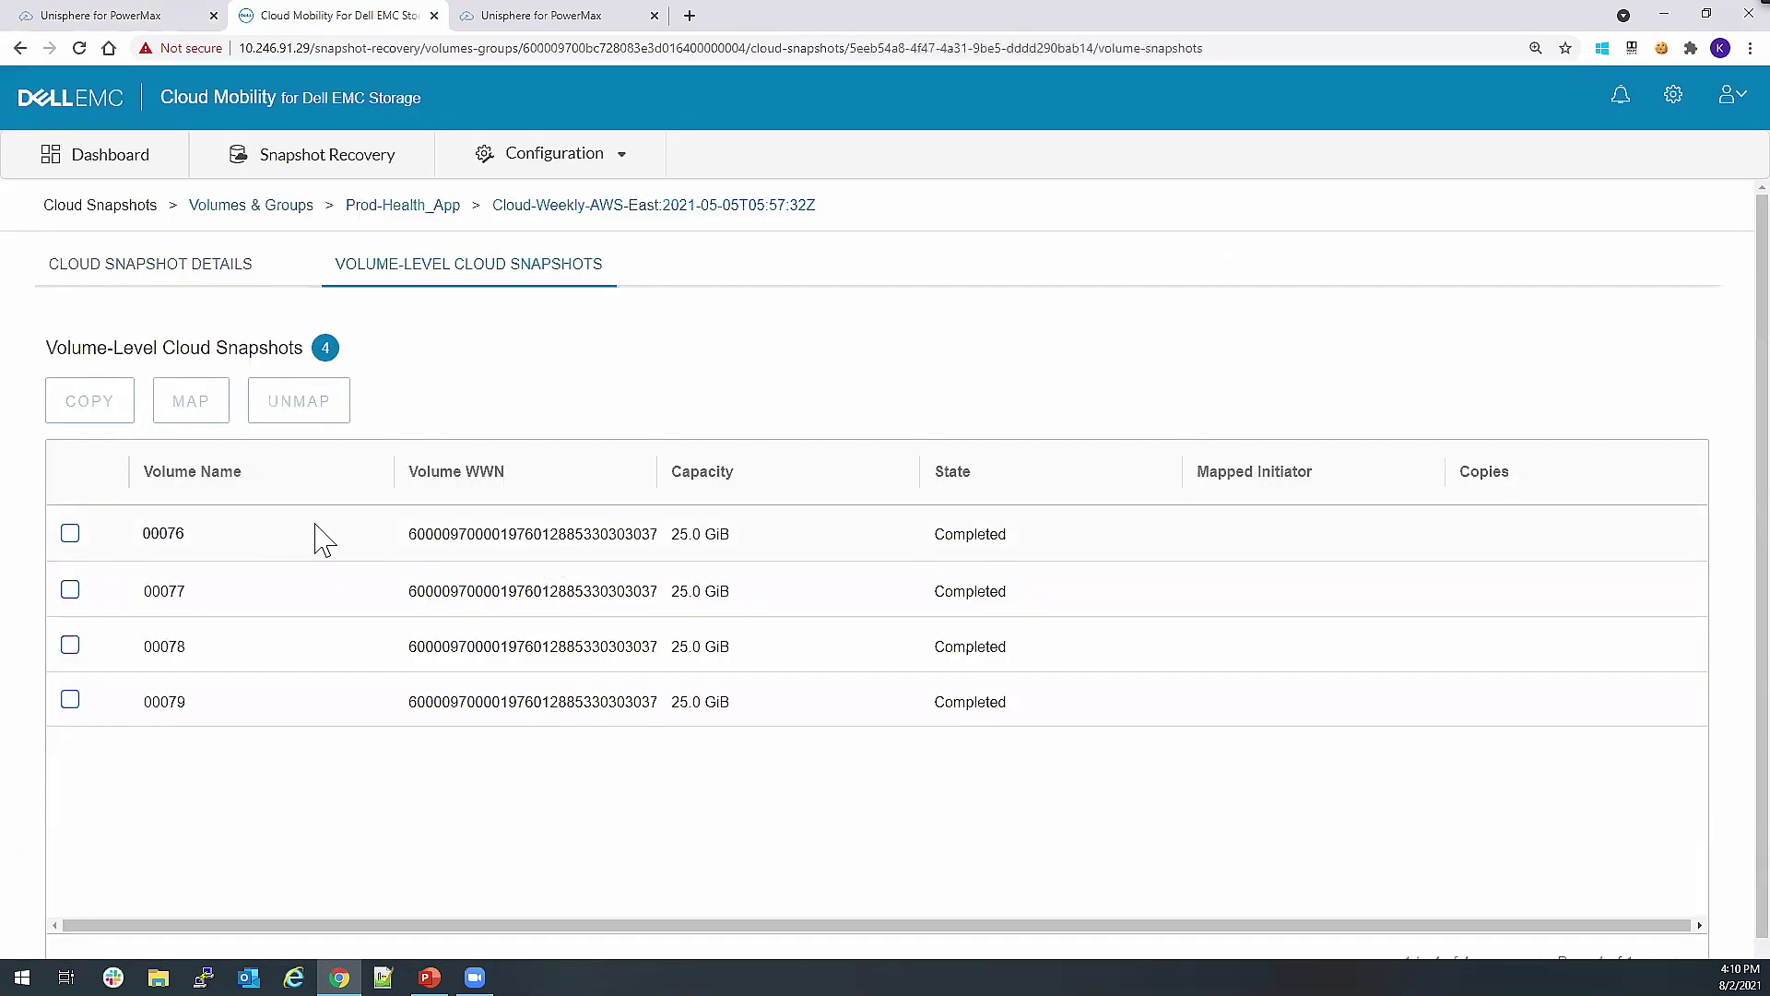
left_click(71, 534)
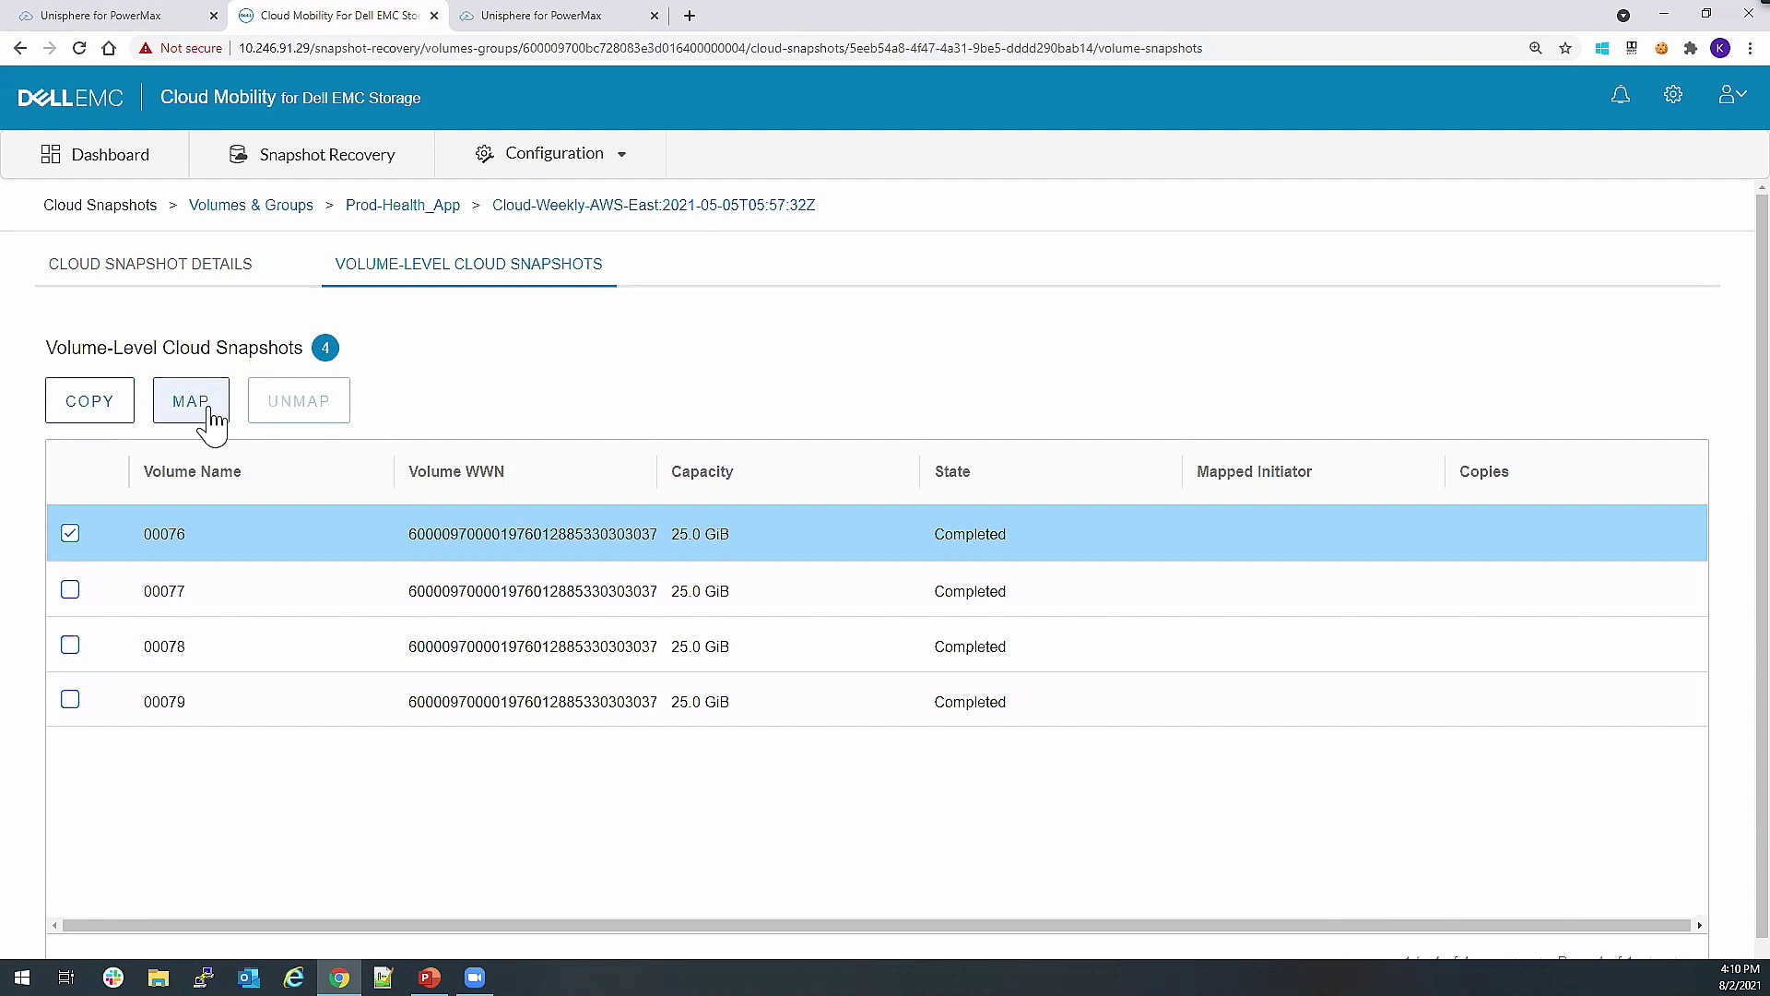
Map volume snapshot 00076 to the microsoft enttme1141 iSCSI initiator.
left_click(192, 402)
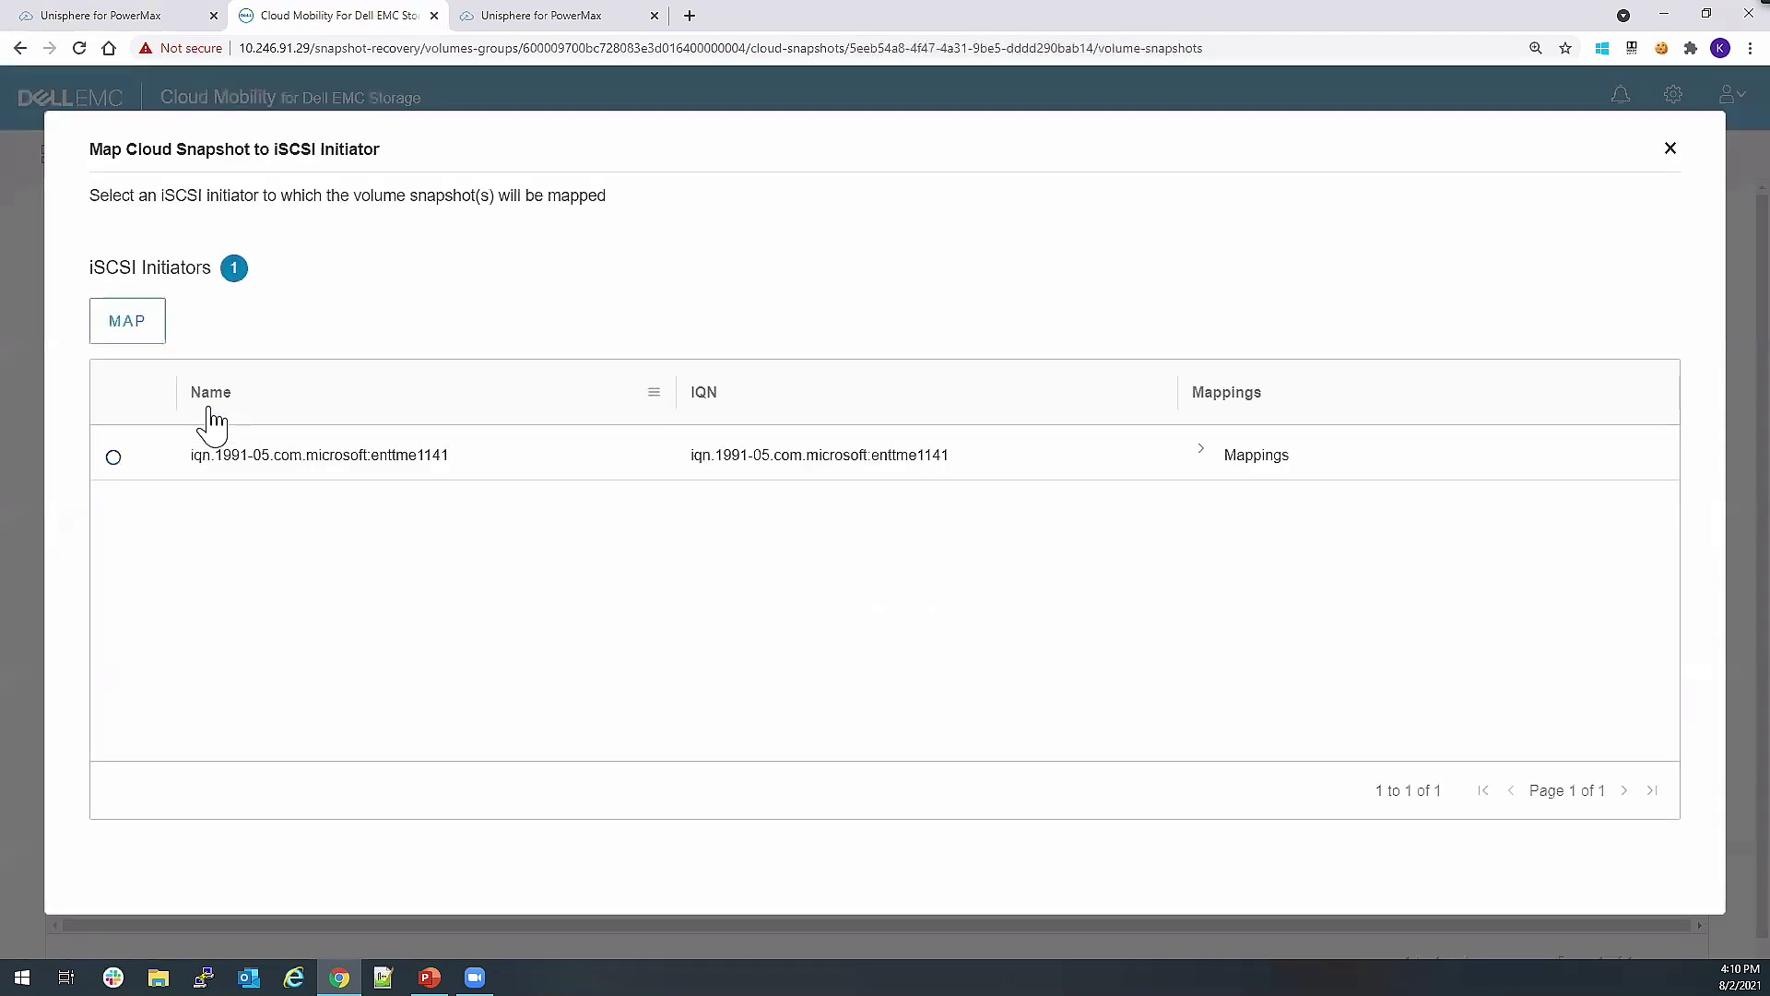
left_click(159, 472)
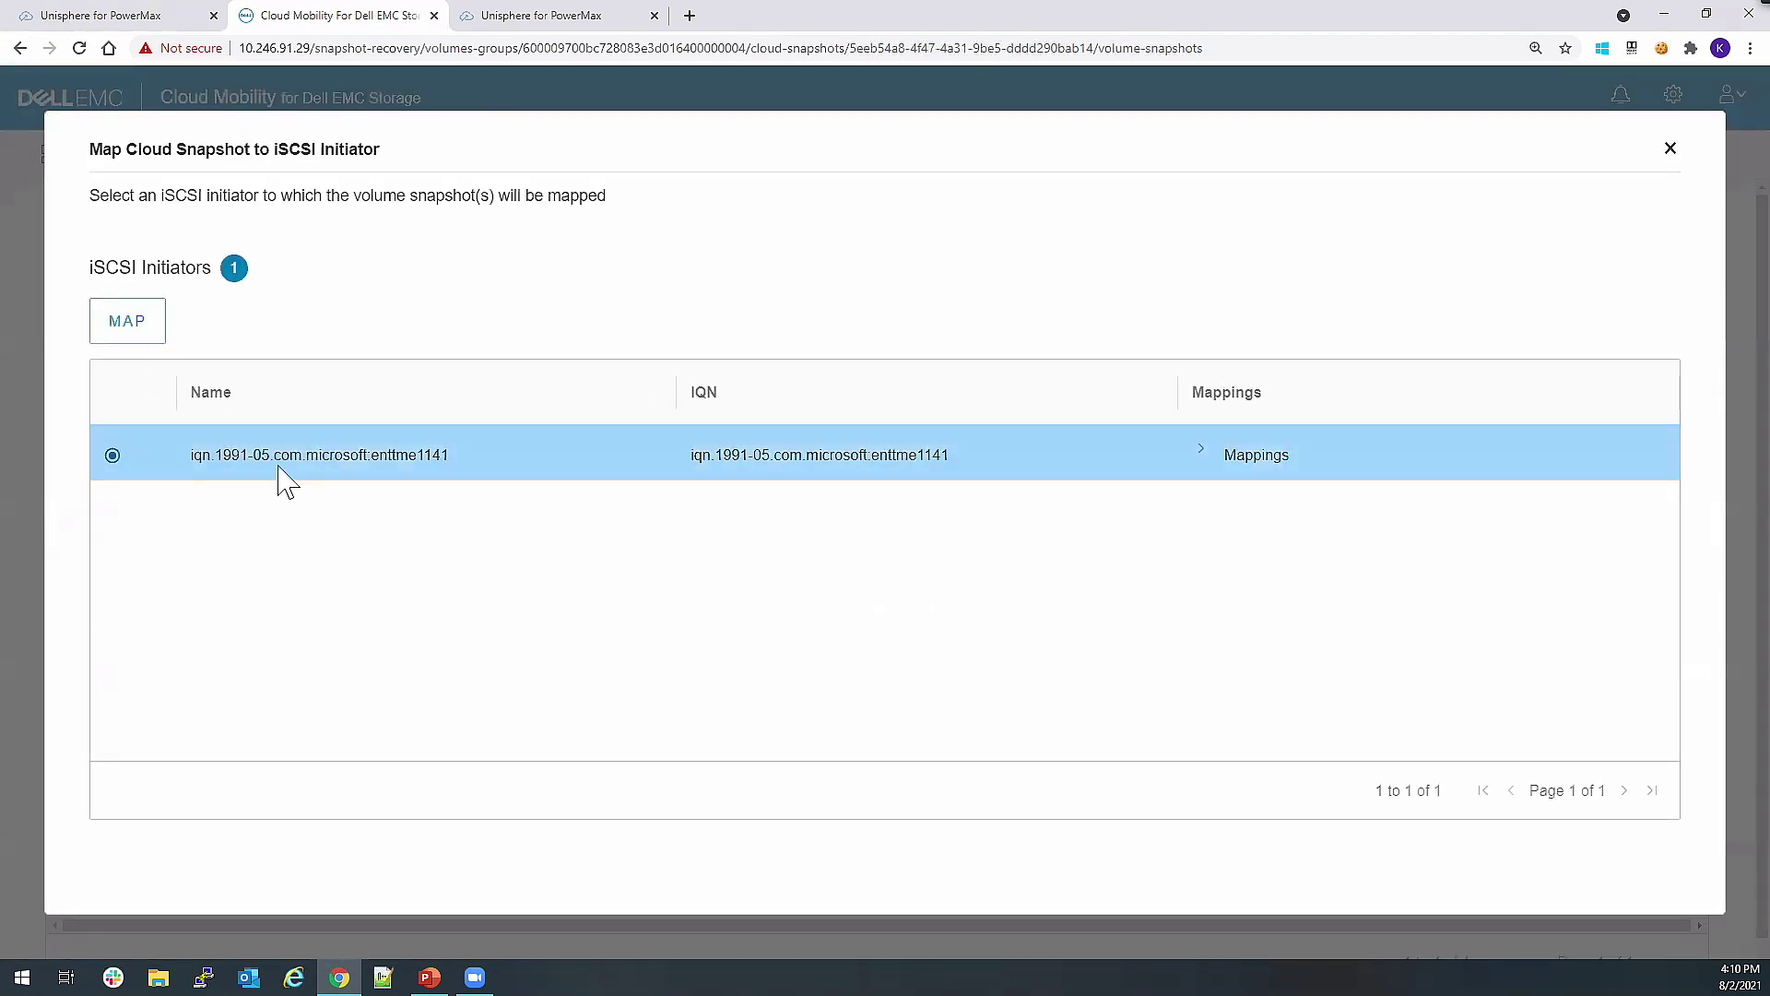
left_click(152, 332)
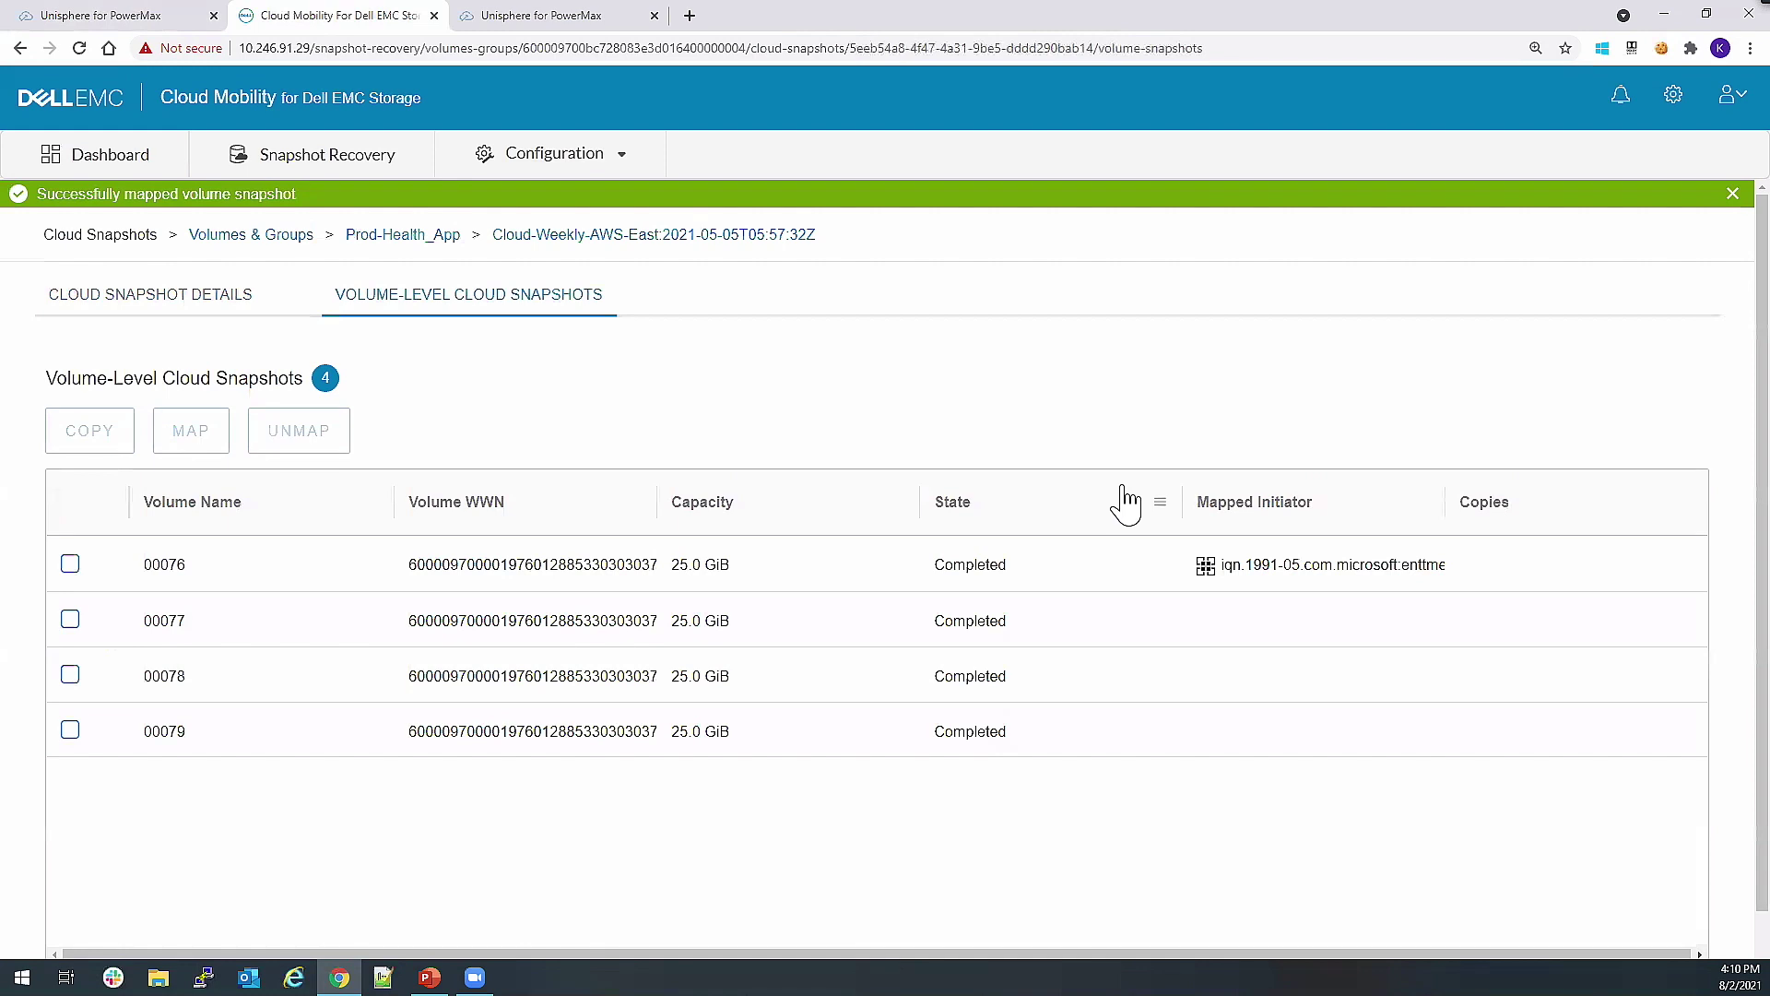
left_click(71, 624)
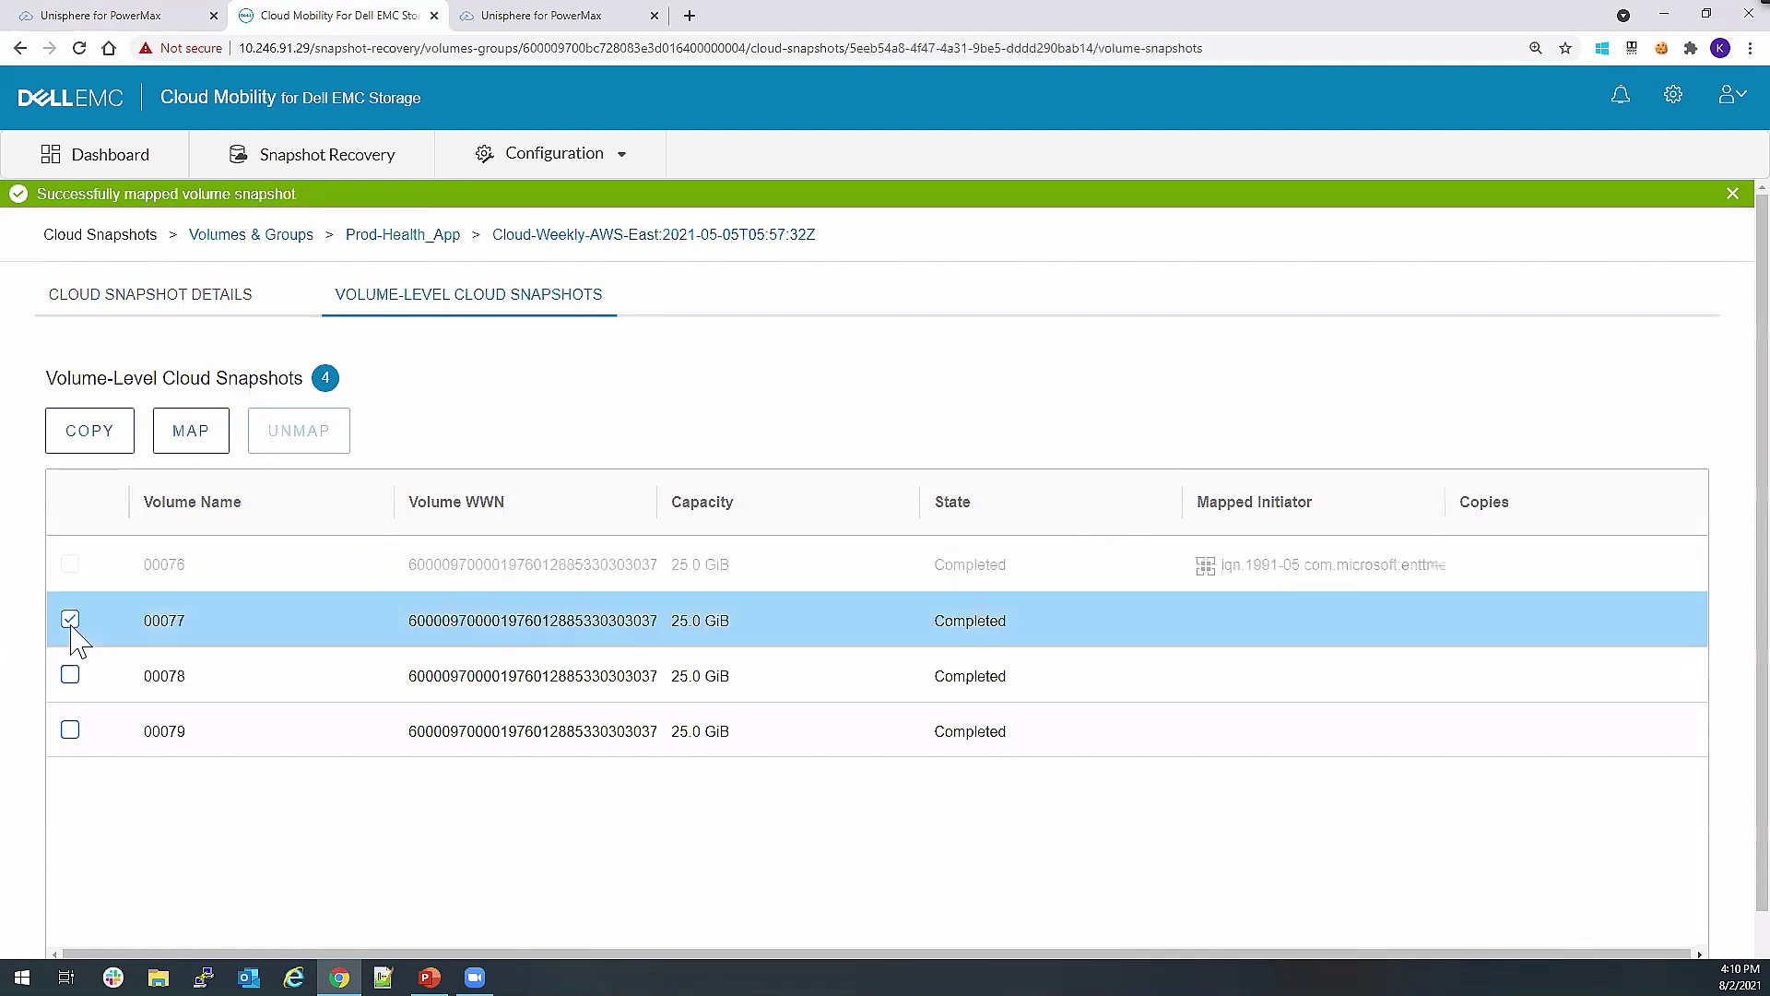
left_click(92, 433)
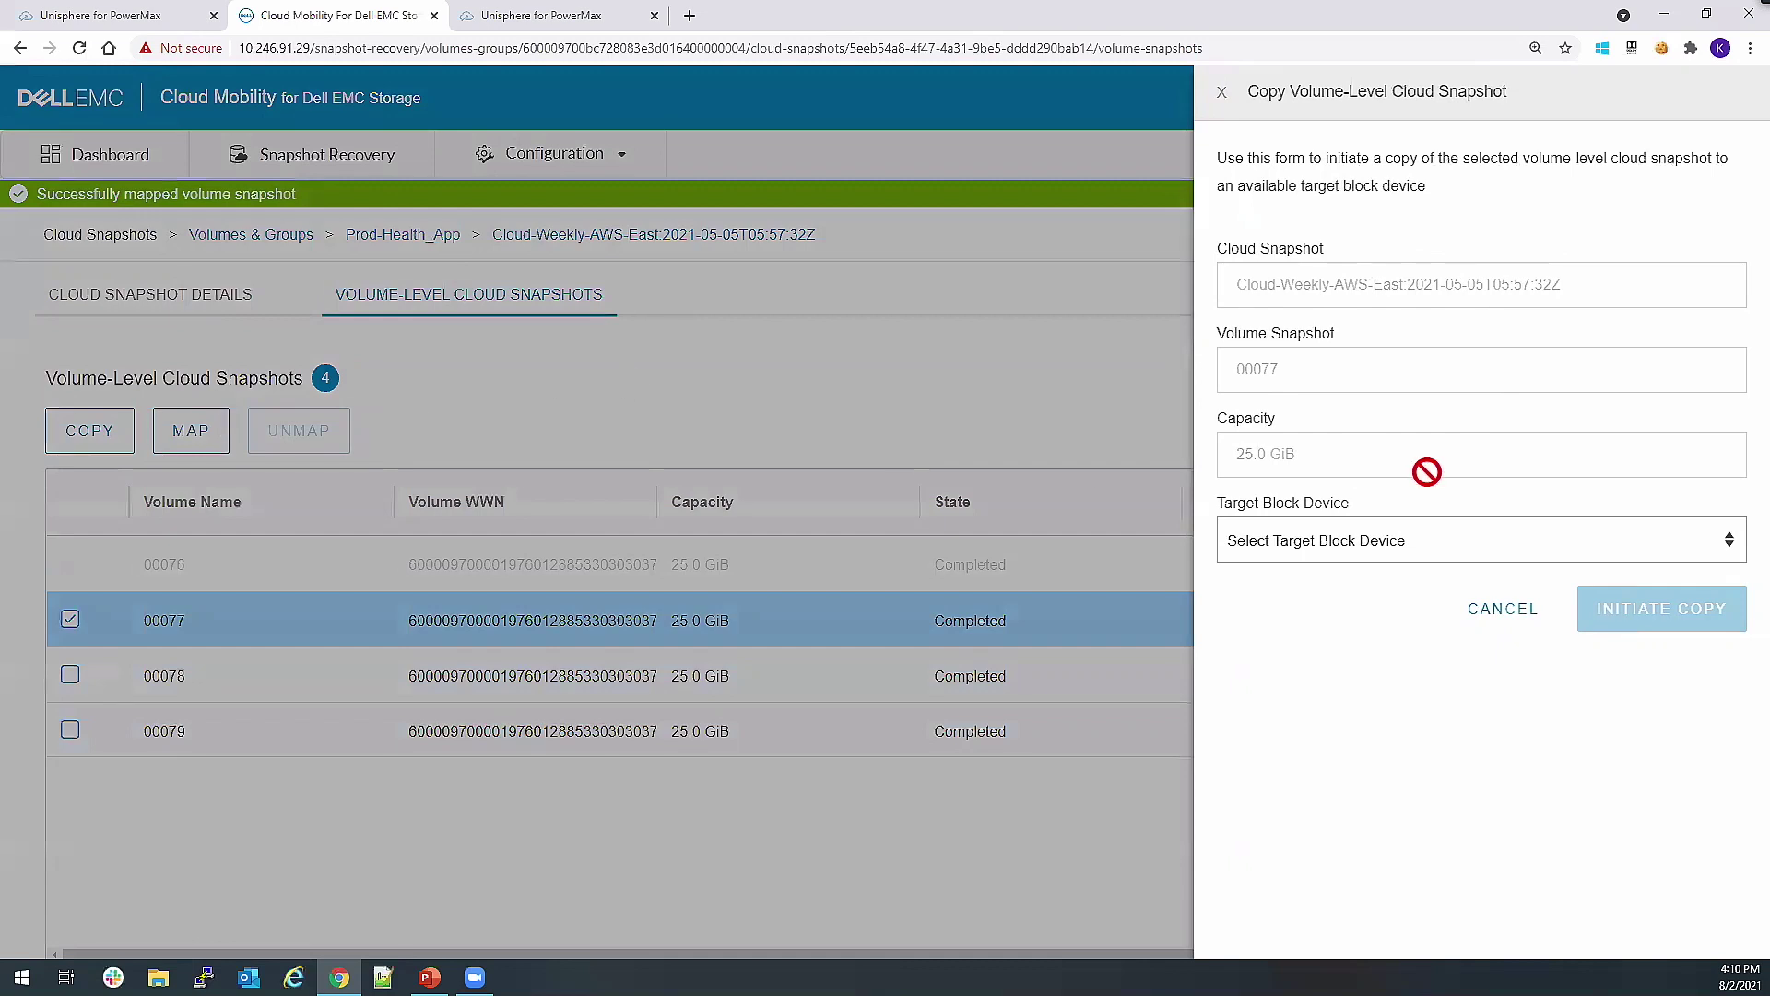
left_click(1366, 554)
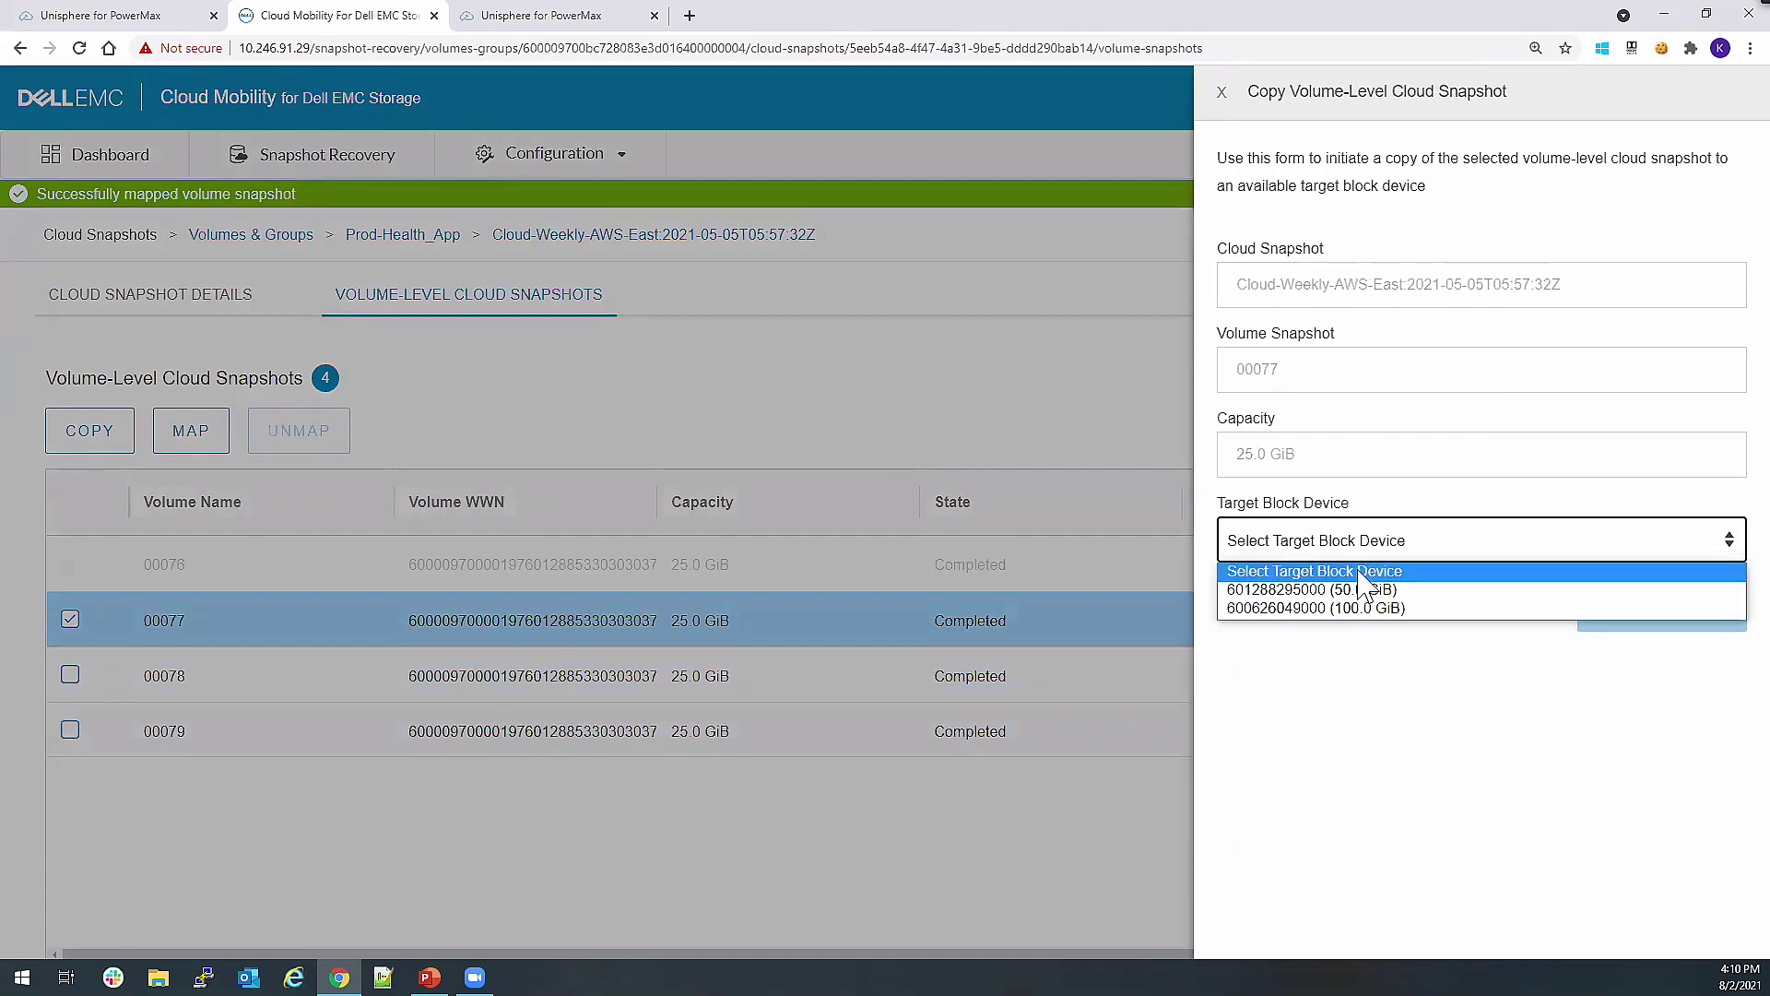
left_click(1369, 595)
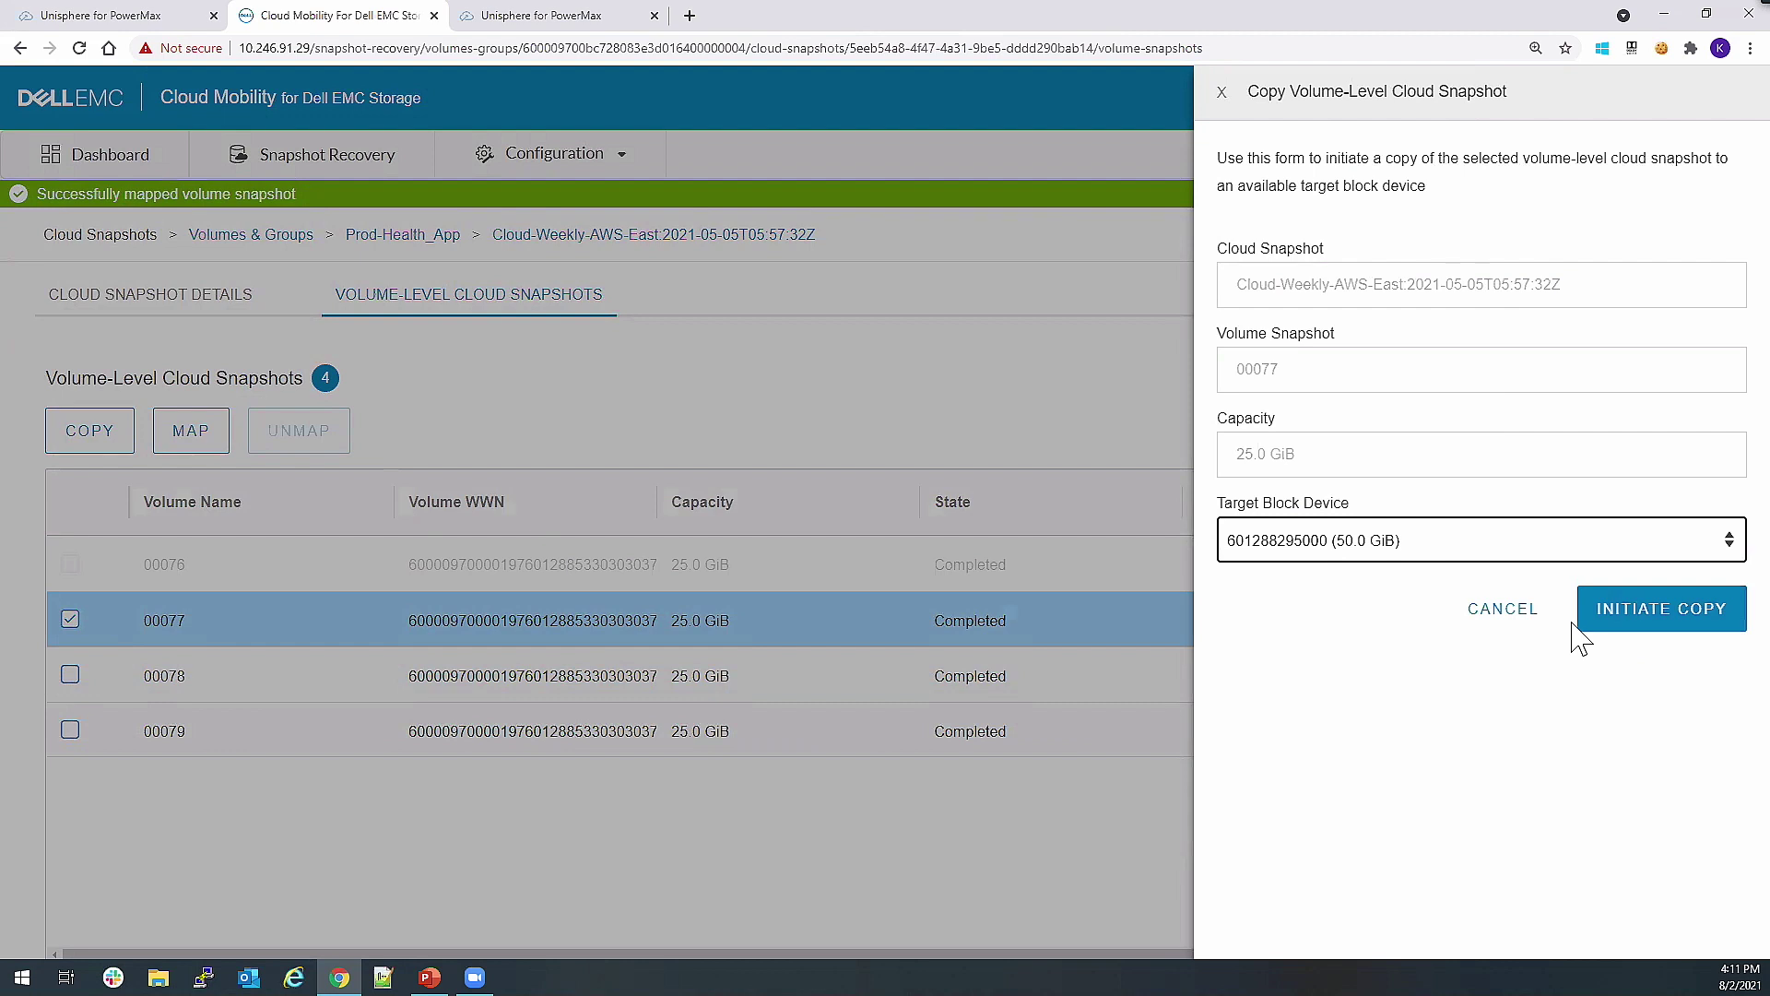
left_click(1506, 616)
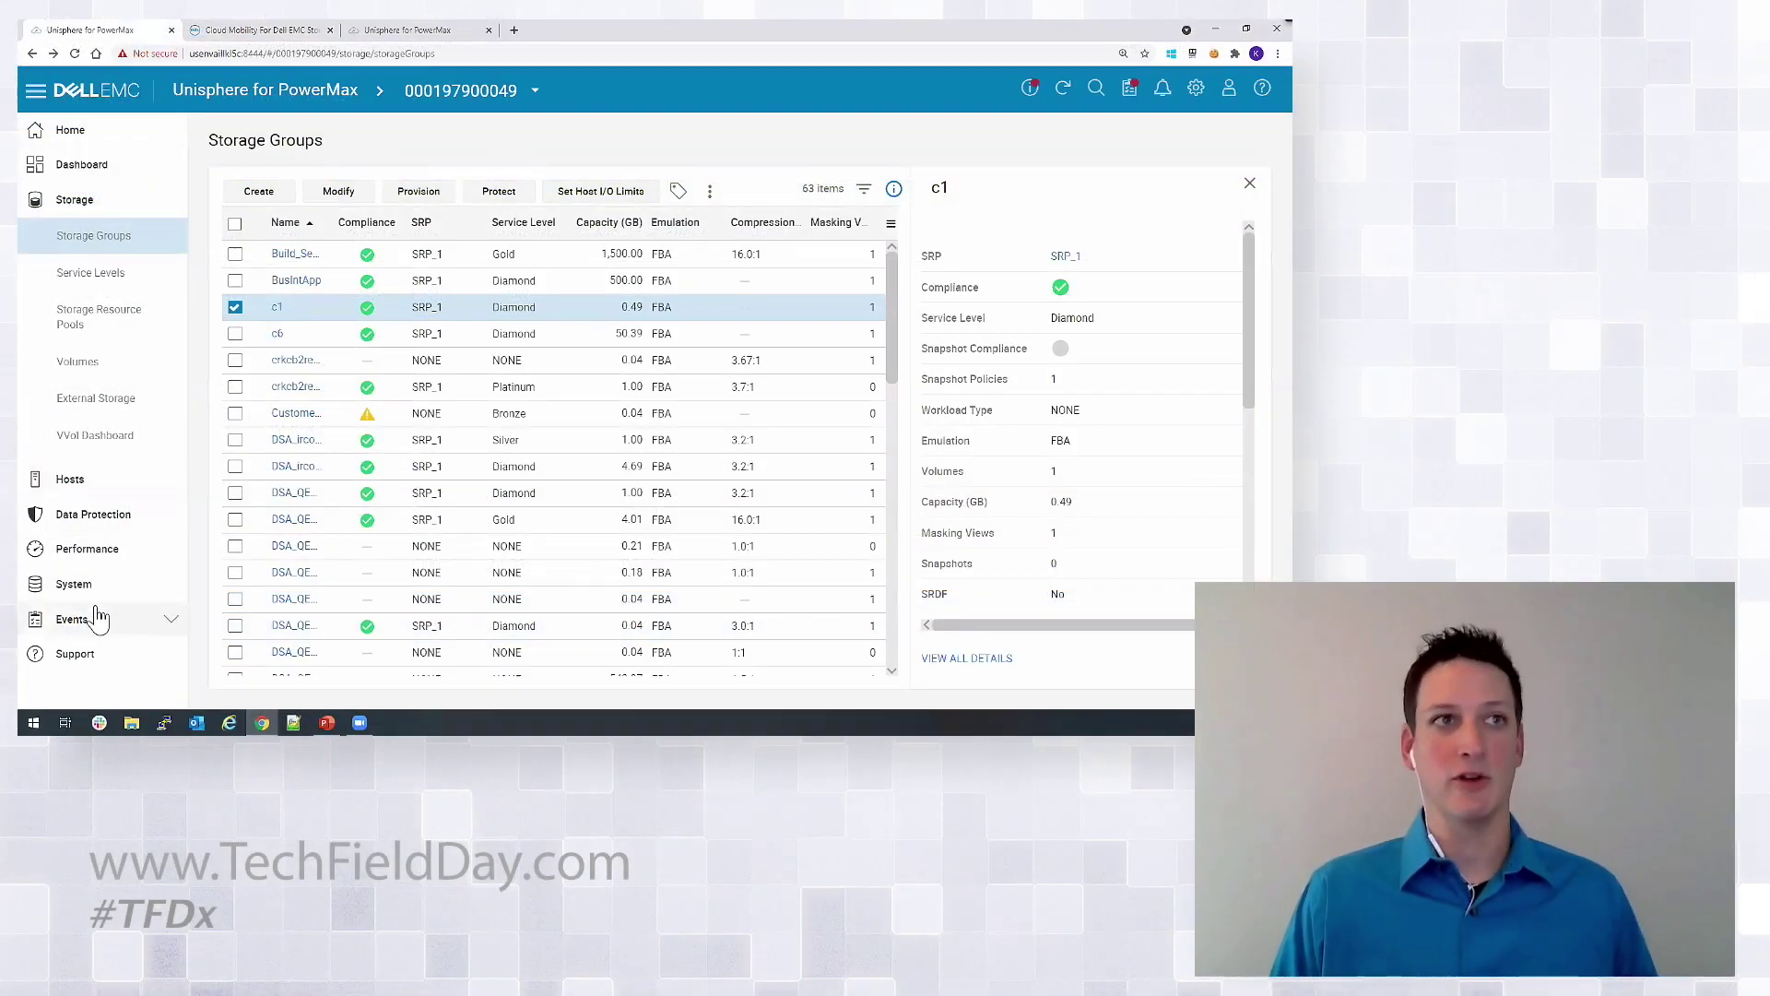
Expand System in the sidebar and open the Cloud System Dashboard.
left_click(97, 590)
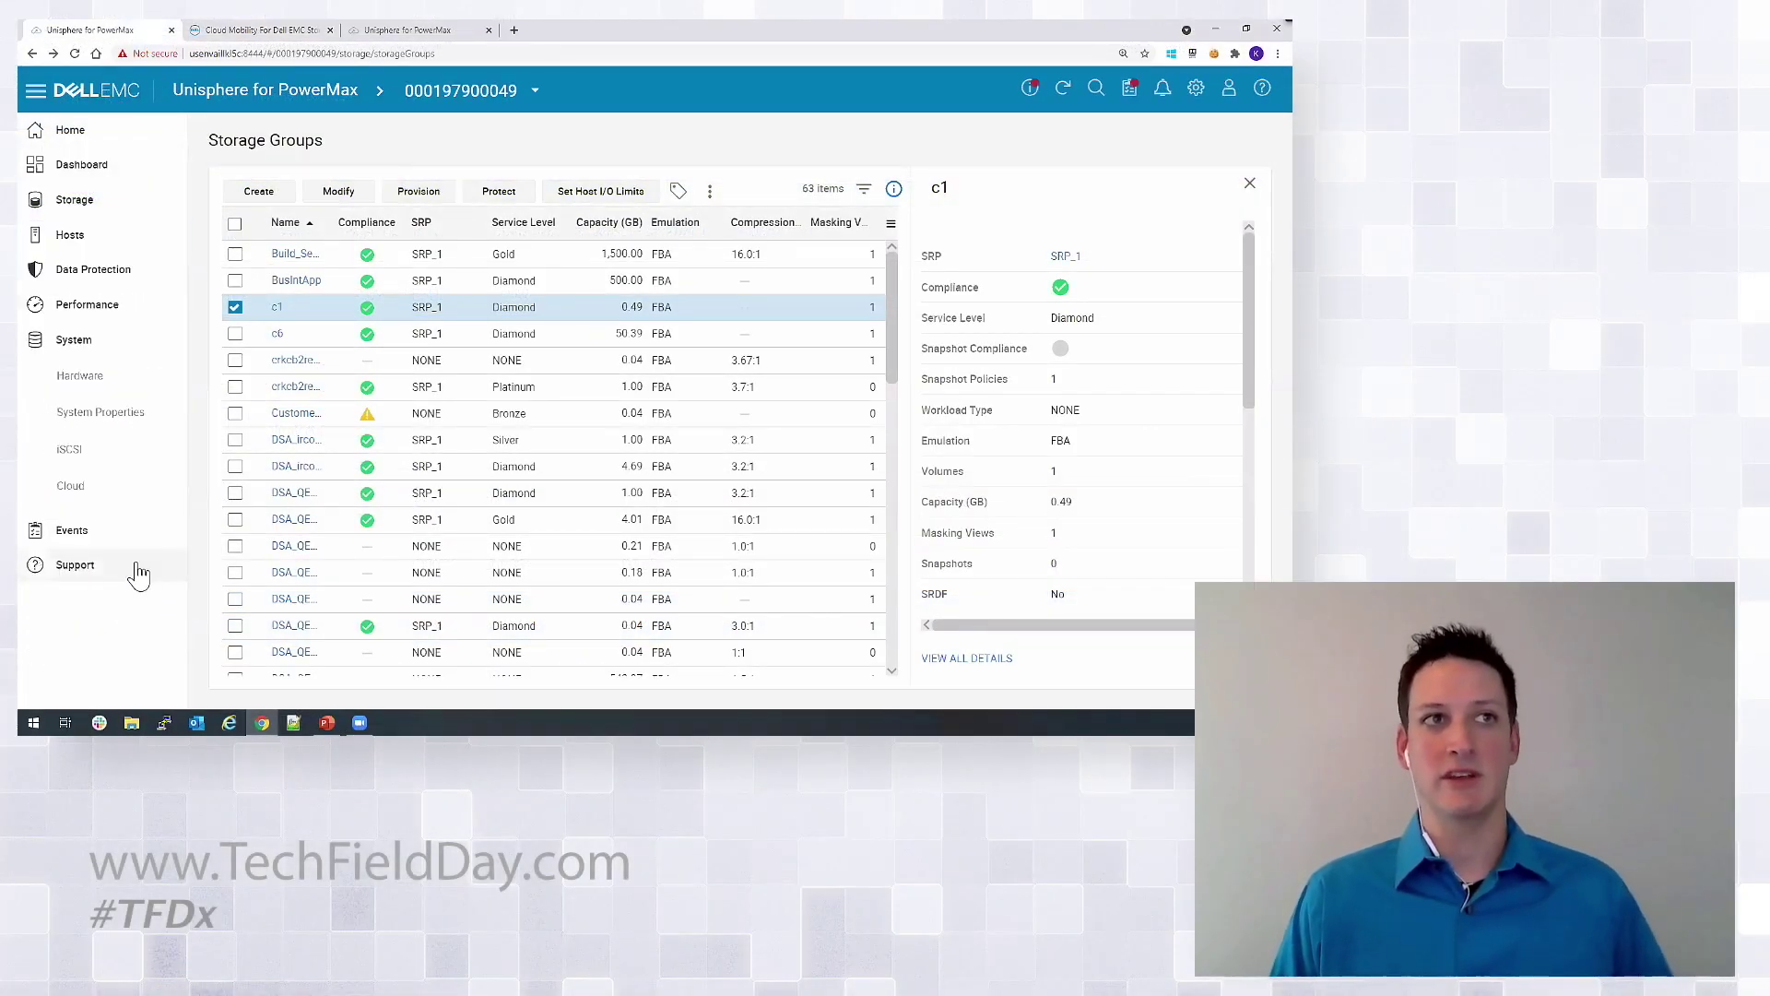
left_click(138, 501)
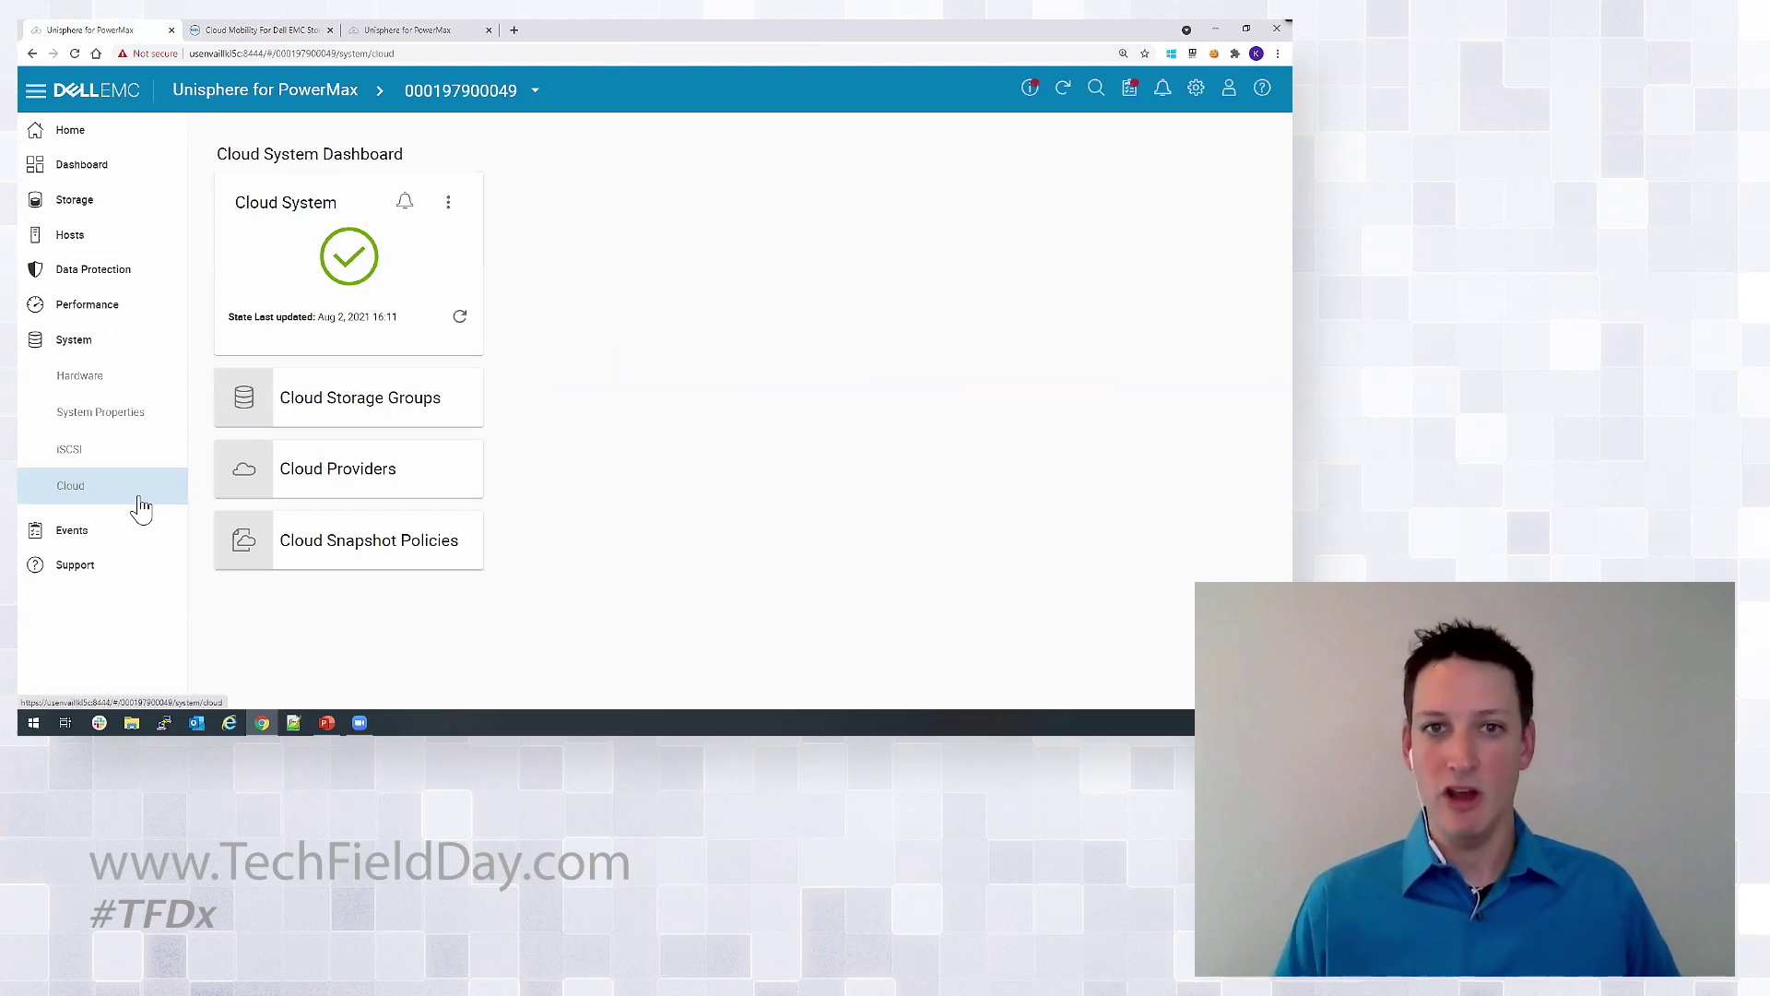